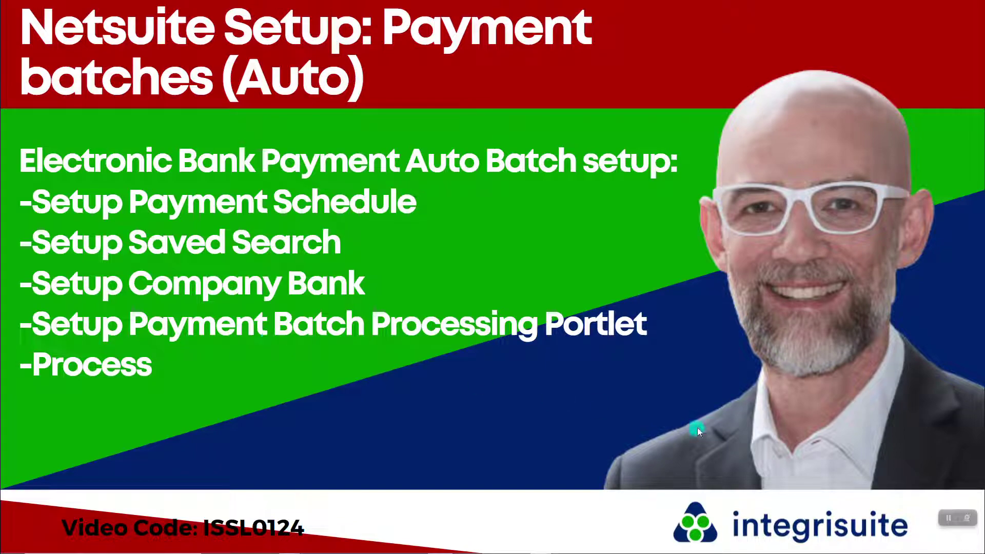
- Switch from the tutorial slide and SuiteAnswers article to the NetSuite Home dashboard
{"action": "key", "text": "alt+Tab"}
{"action": "key", "text": "alt+Tab"}
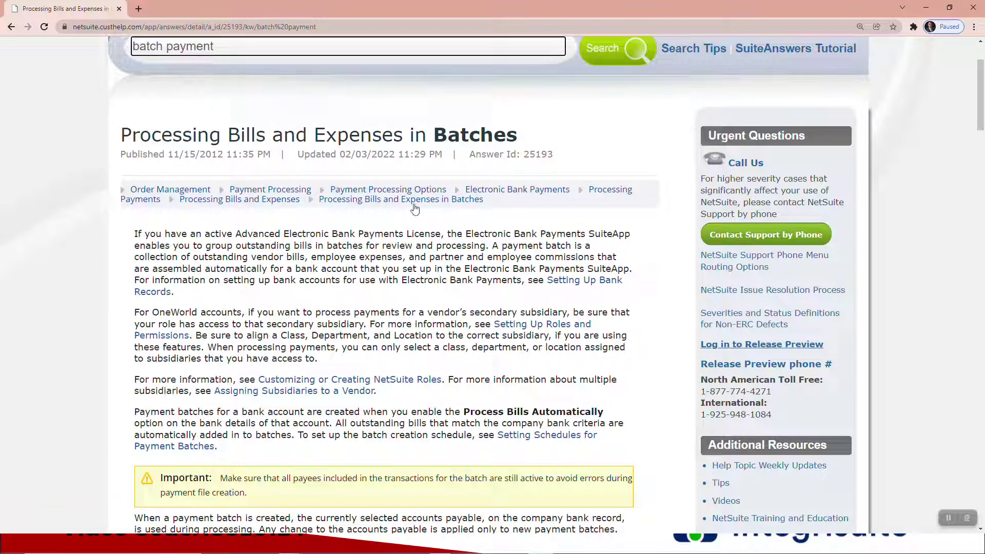
{"action": "key", "text": "alt+Tab"}
{"action": "key", "text": "alt+Tab"}
{"action": "key", "text": "alt+Tab"}
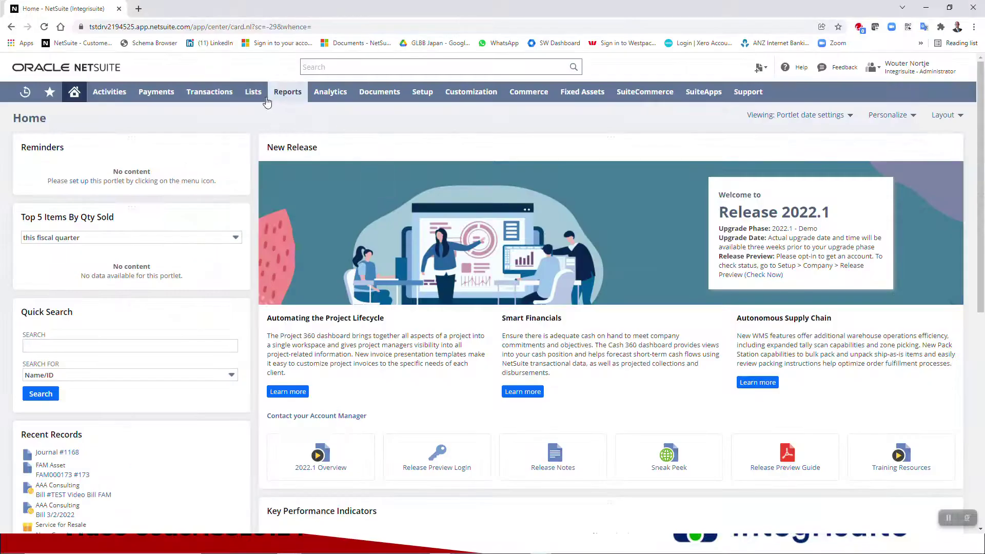
- Go through Payments > Setup > Payment Schedule to the Payment Schedule List
{"action": "mouse_move", "coordinate": [229, 92]}
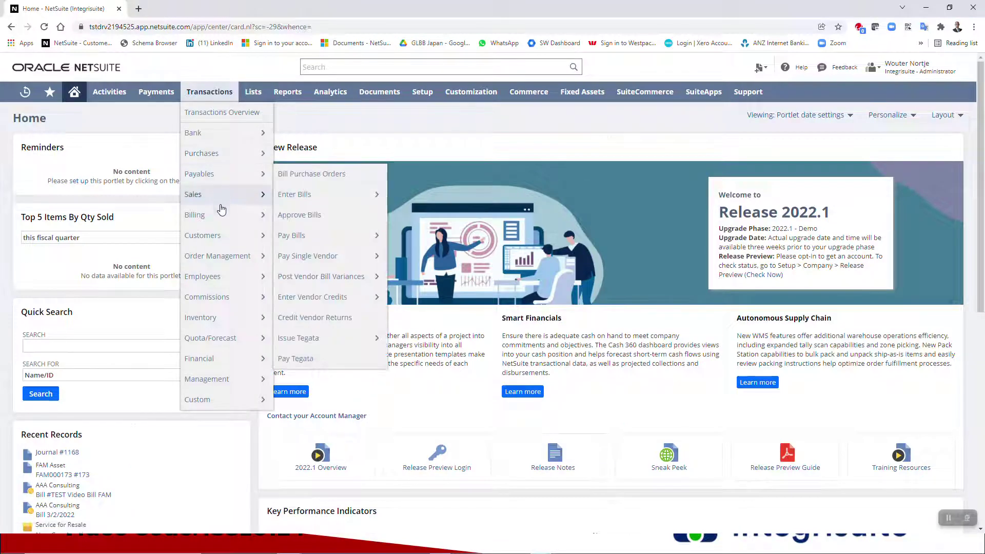
{"action": "mouse_move", "coordinate": [224, 237]}
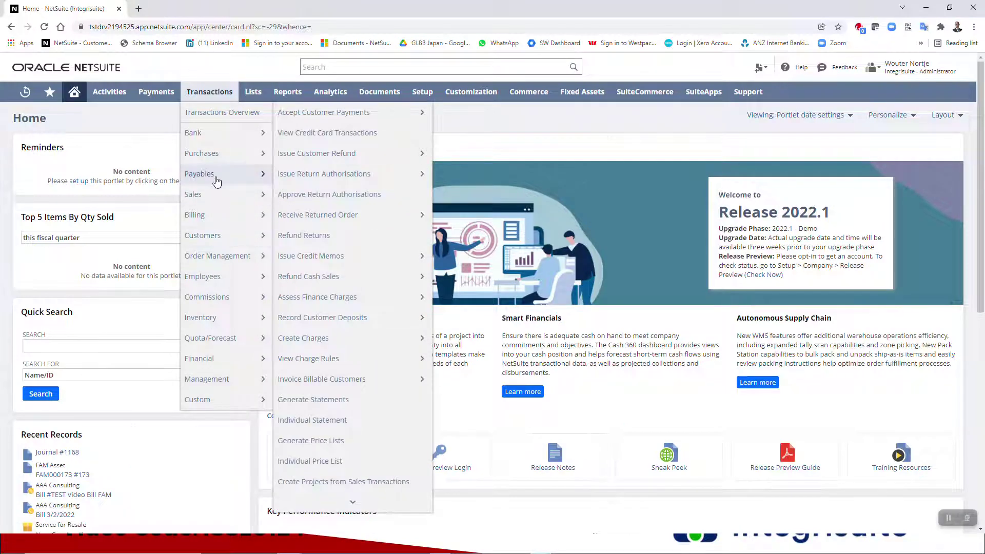
{"action": "mouse_move", "coordinate": [216, 177]}
{"action": "mouse_move", "coordinate": [309, 264]}
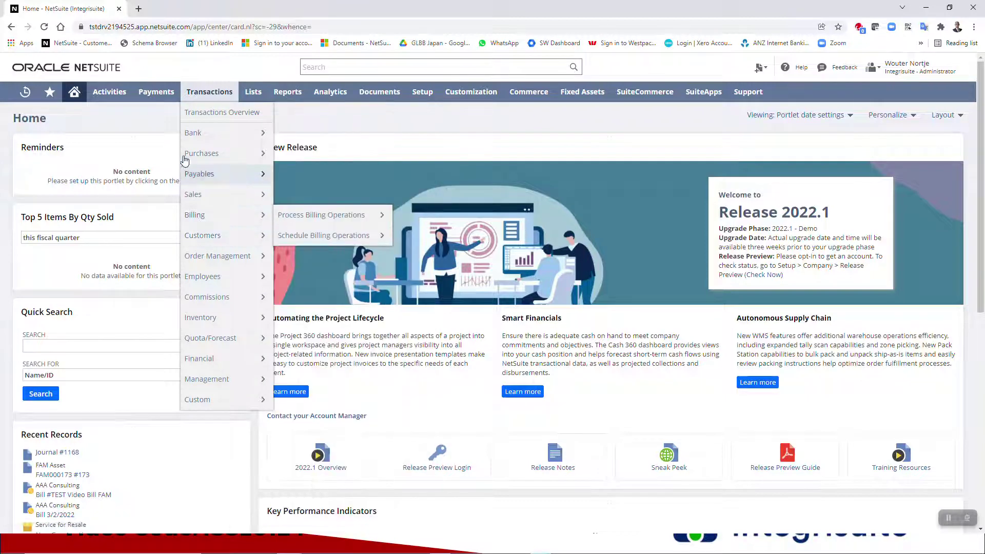
{"action": "mouse_move", "coordinate": [159, 98]}
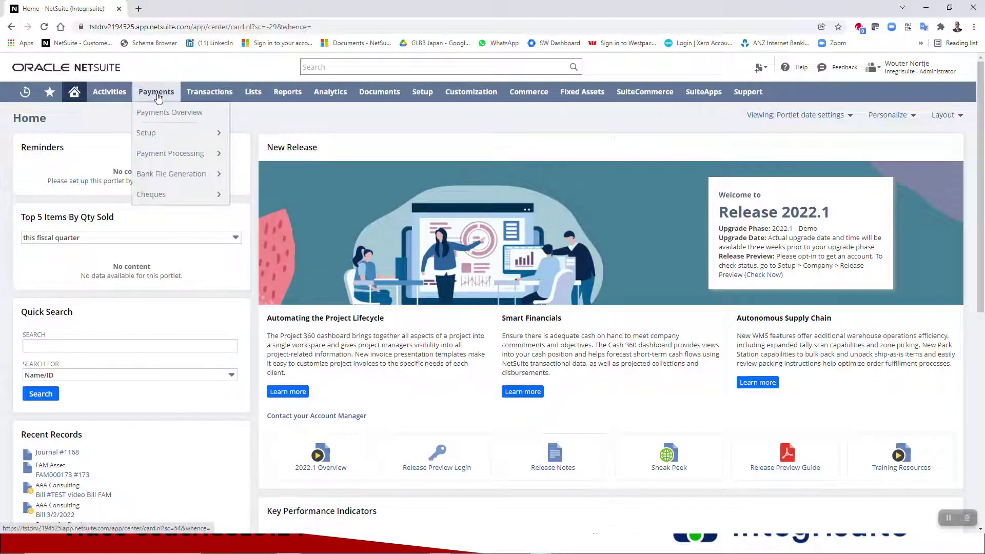
{"action": "mouse_move", "coordinate": [165, 132]}
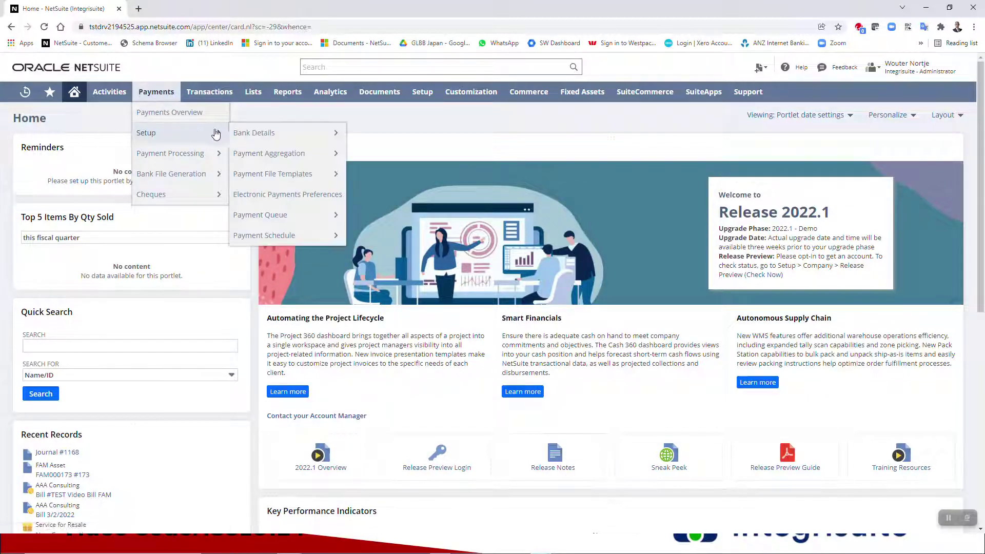
{"action": "mouse_move", "coordinate": [267, 235]}
{"action": "left_click", "coordinate": [359, 251]}
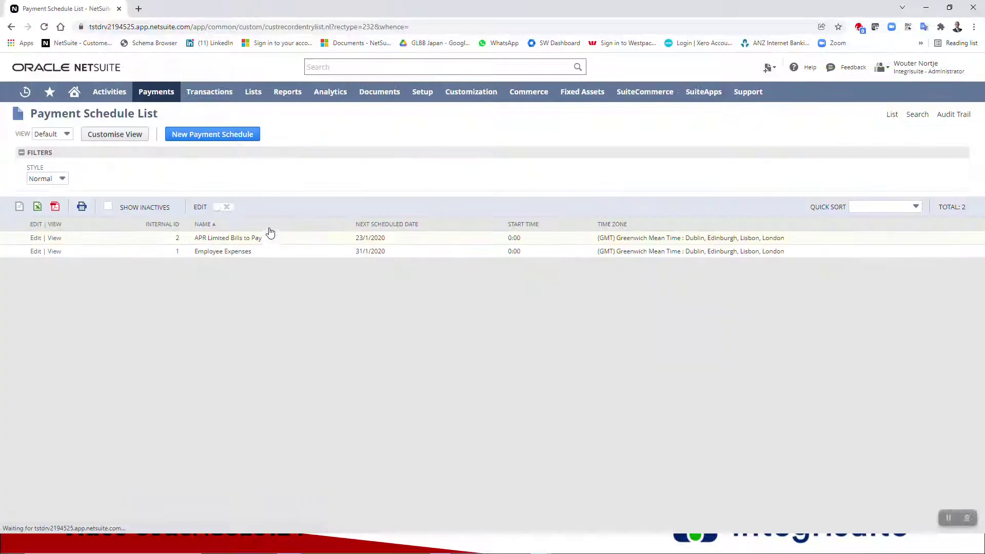
- Start a new payment schedule named 'Wed 6am Payment Sch ABA'
{"action": "left_click", "coordinate": [198, 139]}
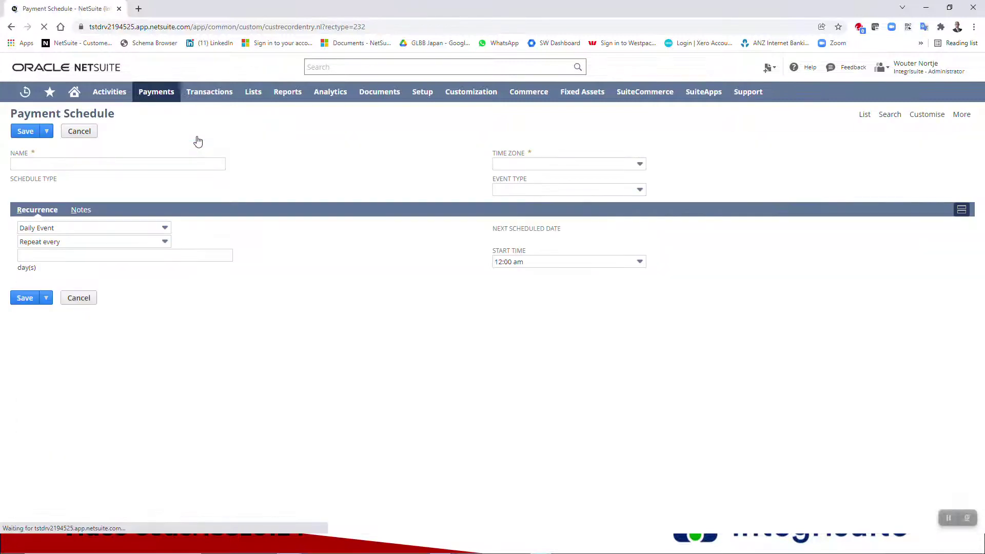
{"action": "left_click", "coordinate": [151, 163]}
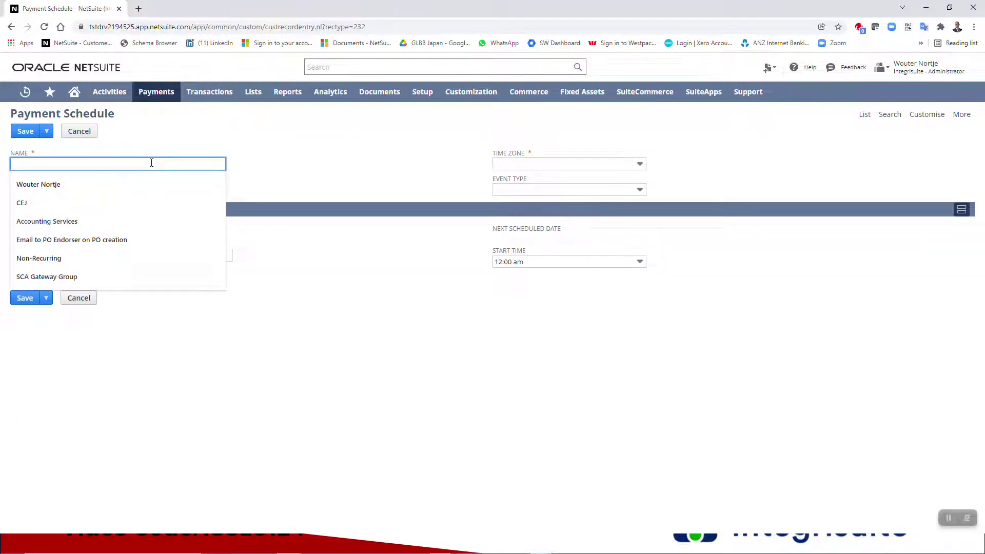
{"action": "type", "text": "Wed 6am Payment Sch ABA"}
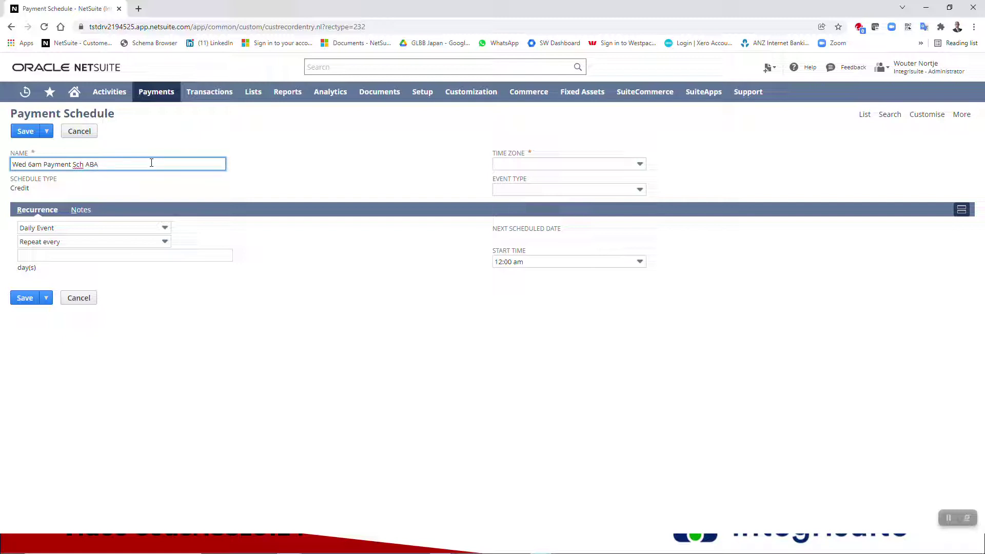
{"action": "key", "text": "Tab"}
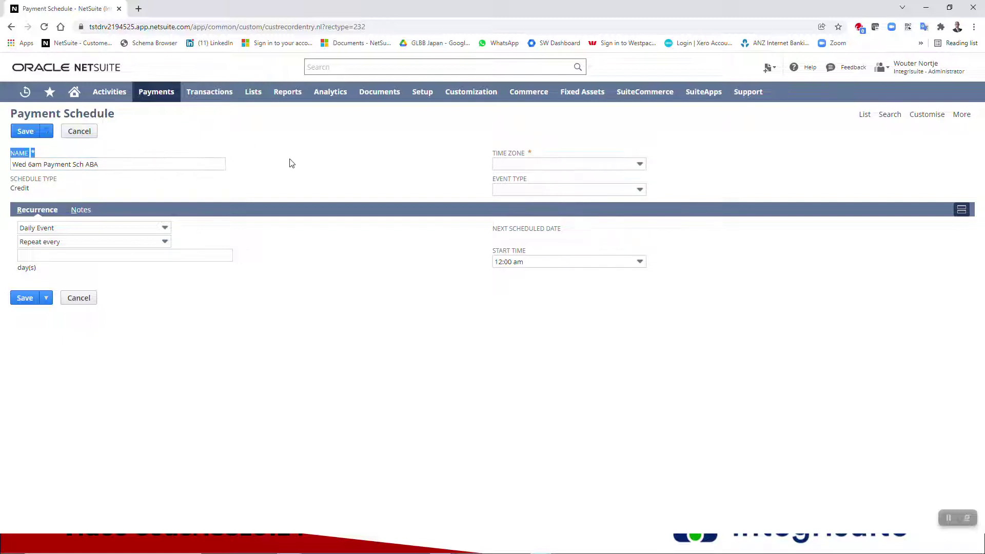
- Set time zone Canberra, Melbourne, Sydney and event type Creation, and append ' - Creation' to the name
{"action": "left_click", "coordinate": [604, 167]}
{"action": "scroll", "coordinate": [608, 203], "scroll_direction": "down", "scroll_amount": 20}
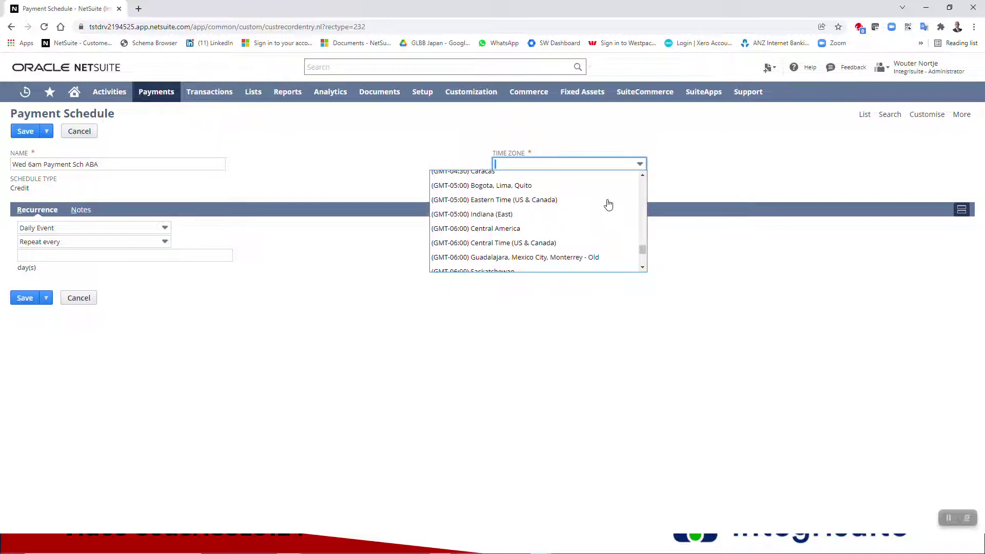
{"action": "scroll", "coordinate": [608, 203], "scroll_direction": "down", "scroll_amount": 2}
{"action": "scroll", "coordinate": [608, 204], "scroll_direction": "up", "scroll_amount": 4}
{"action": "scroll", "coordinate": [608, 204], "scroll_direction": "up", "scroll_amount": 6}
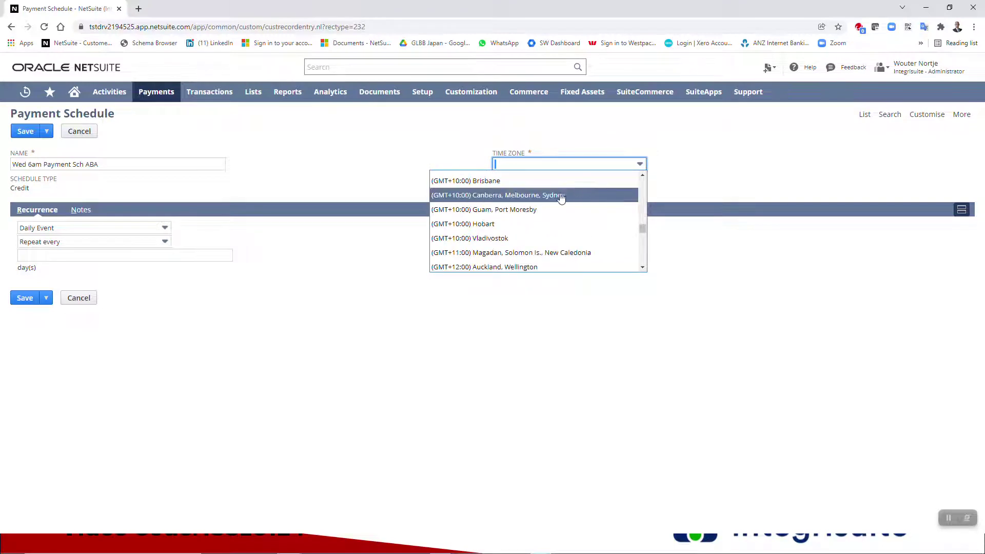
{"action": "left_click", "coordinate": [559, 194]}
{"action": "left_click", "coordinate": [559, 193]}
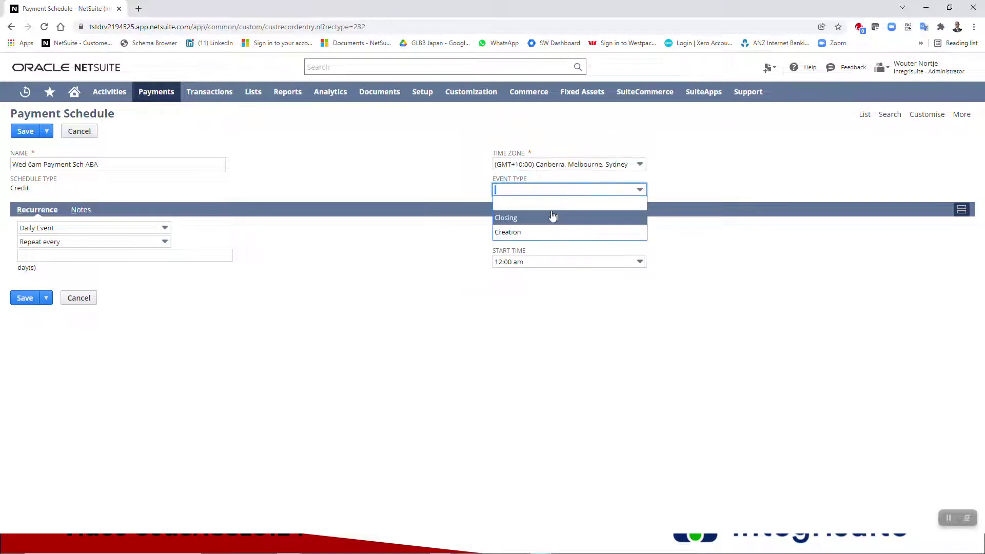
{"action": "left_click", "coordinate": [517, 234]}
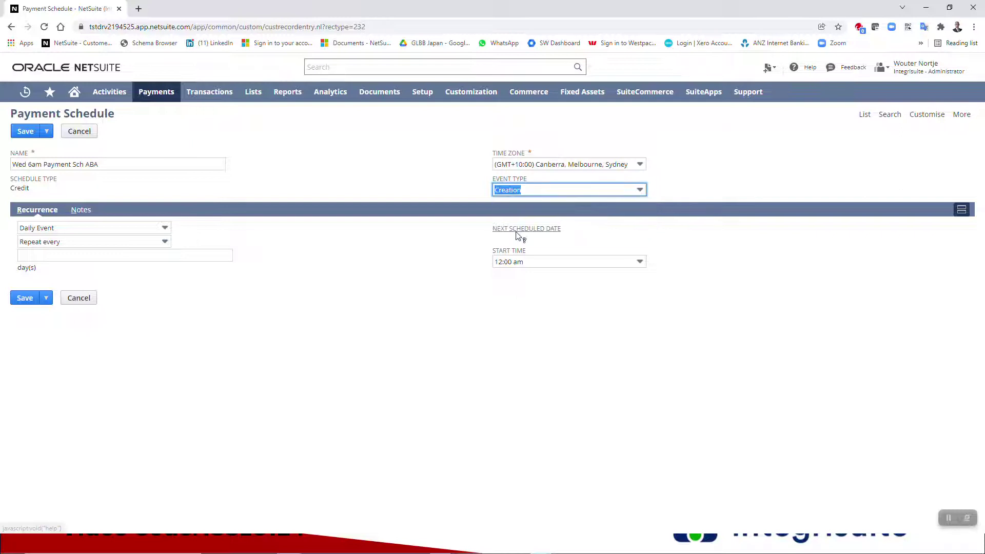
{"action": "left_click", "coordinate": [163, 164]}
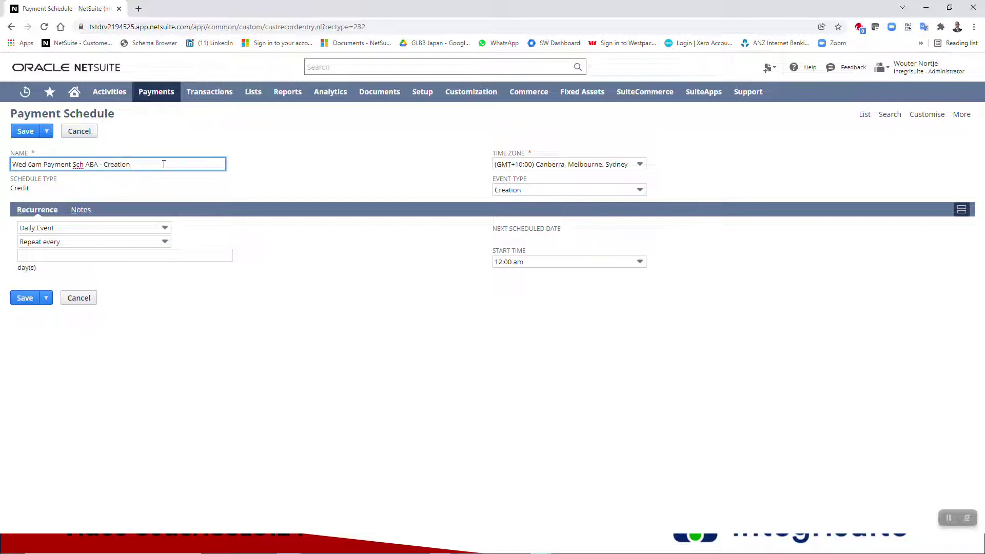
{"action": "key", "text": "Tab"}
- Make the schedule recur weekly on Wednesday at 6:00 am, then save it
{"action": "left_click", "coordinate": [122, 229]}
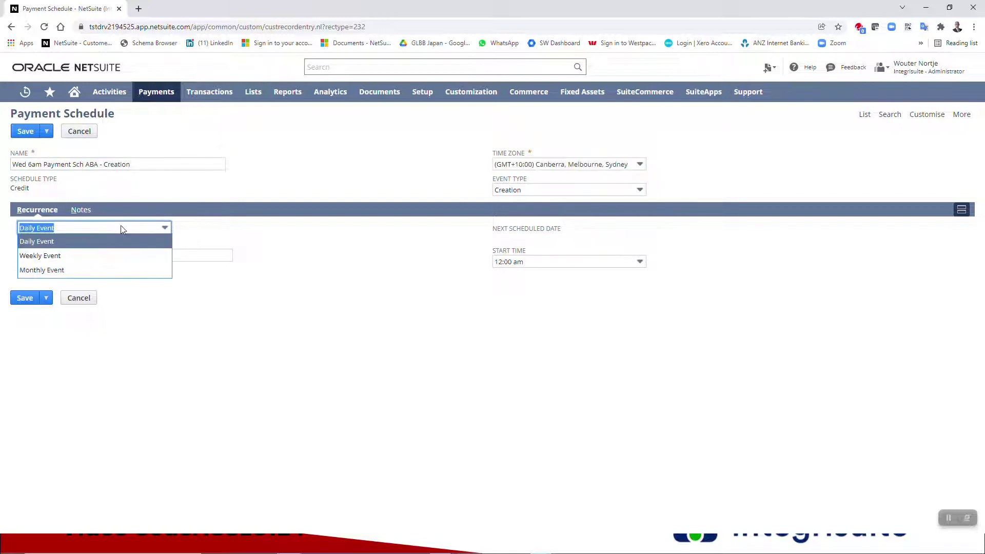
{"action": "left_click", "coordinate": [114, 256]}
{"action": "left_click", "coordinate": [99, 251]}
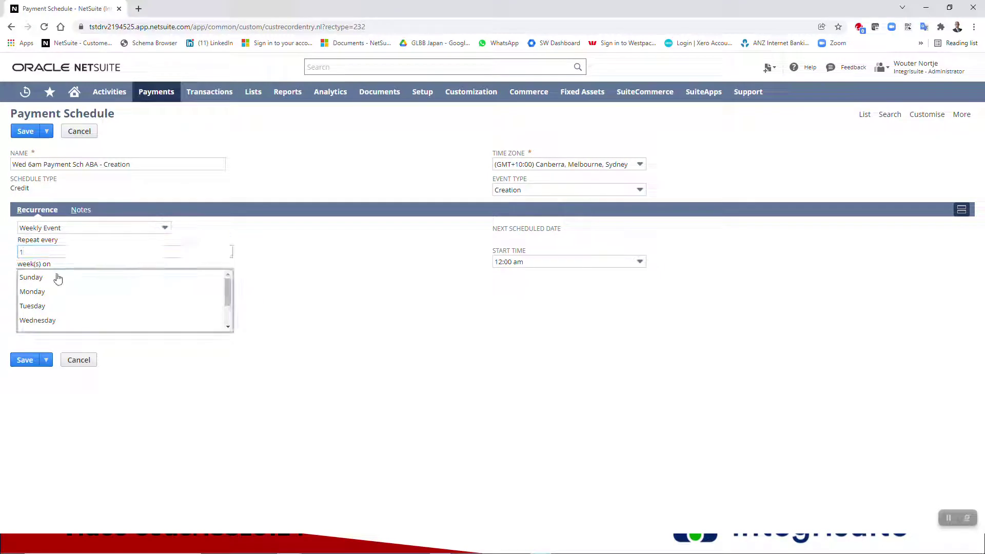
{"action": "left_click", "coordinate": [45, 322]}
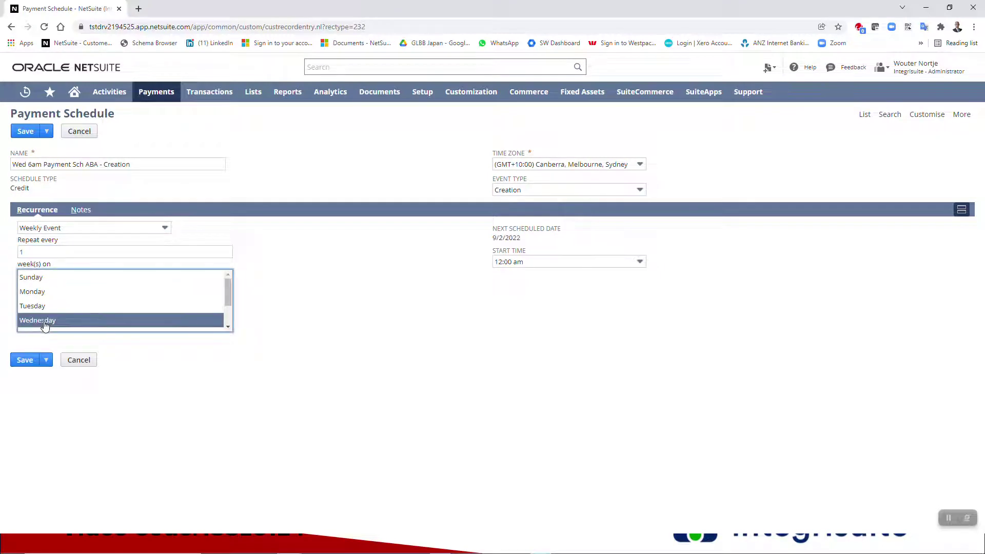
{"action": "left_click", "coordinate": [544, 262]}
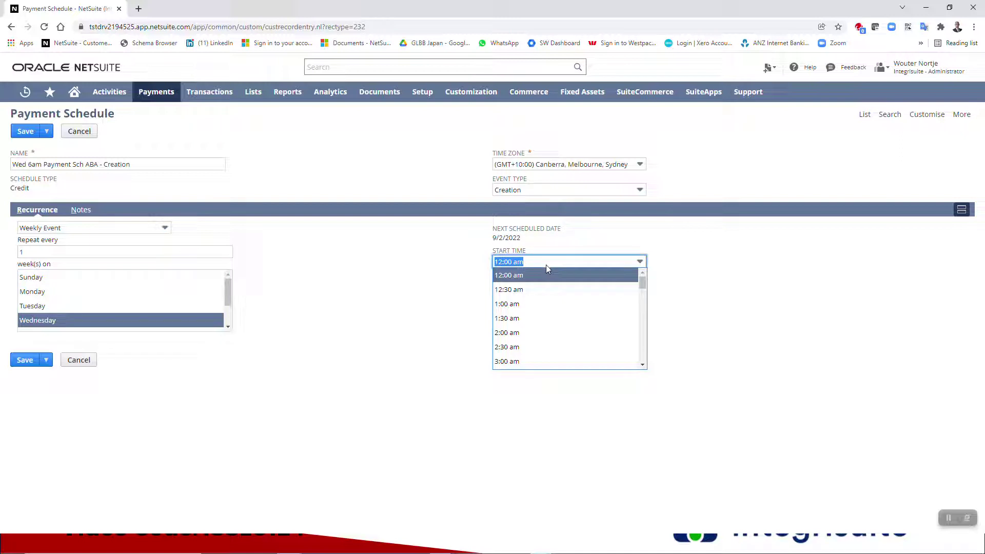
{"action": "scroll", "coordinate": [558, 302], "scroll_direction": "down", "scroll_amount": 2}
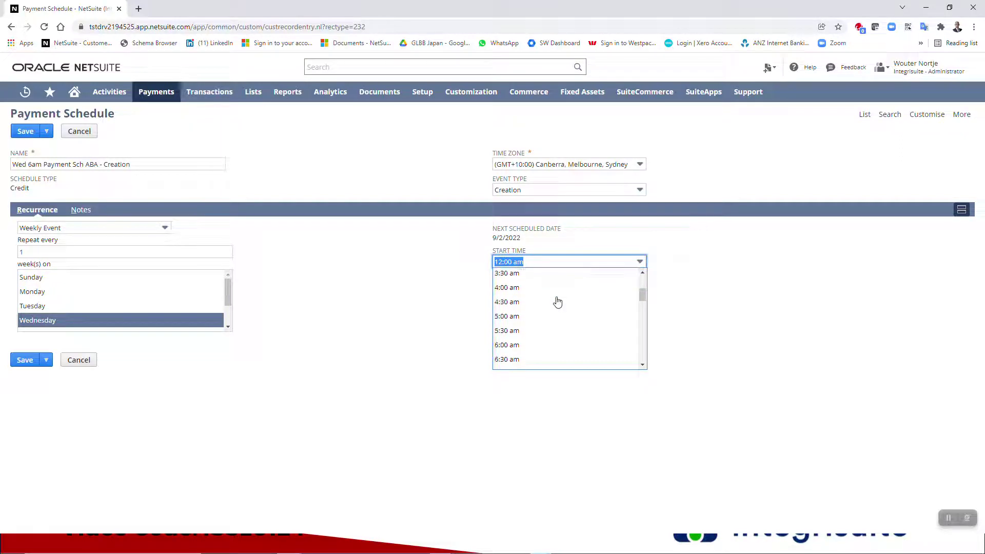
{"action": "left_click", "coordinate": [549, 344]}
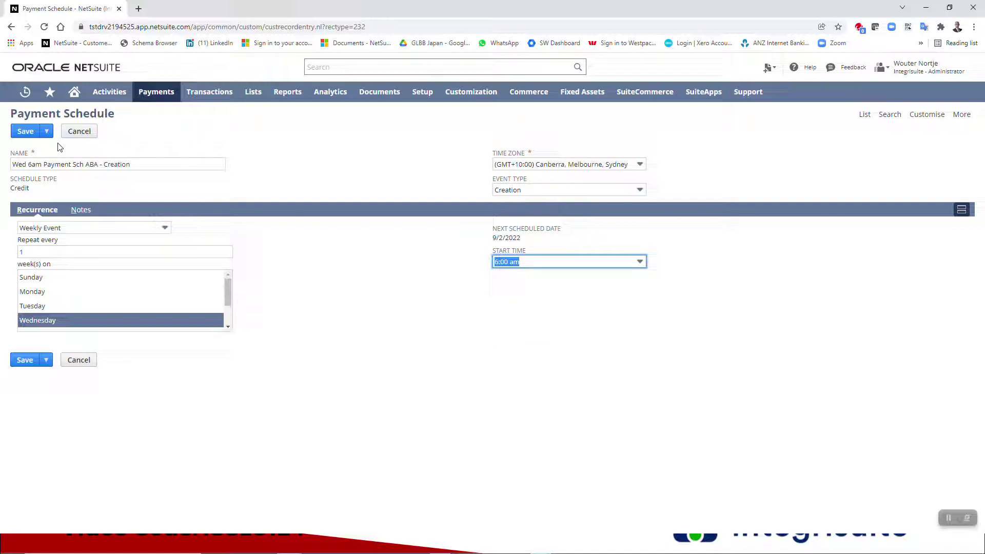
{"action": "left_click", "coordinate": [25, 133]}
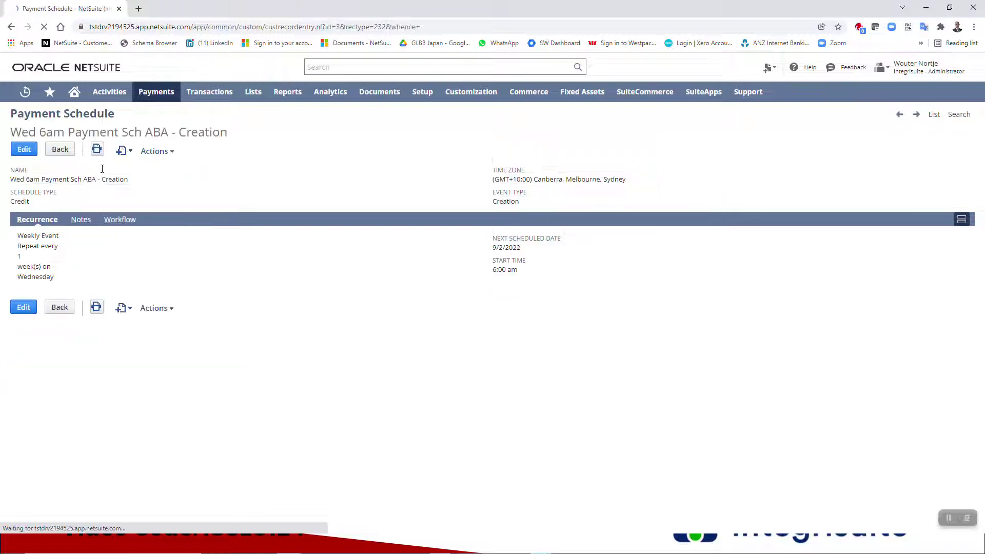
- Start another schedule, naming it 'Wed 11am Payment Sch ABA - Closing' from the copied name
{"action": "left_click_drag", "start_coordinate": [136, 180], "coordinate": [13, 186]}
{"action": "key", "text": "ctrl+c"}
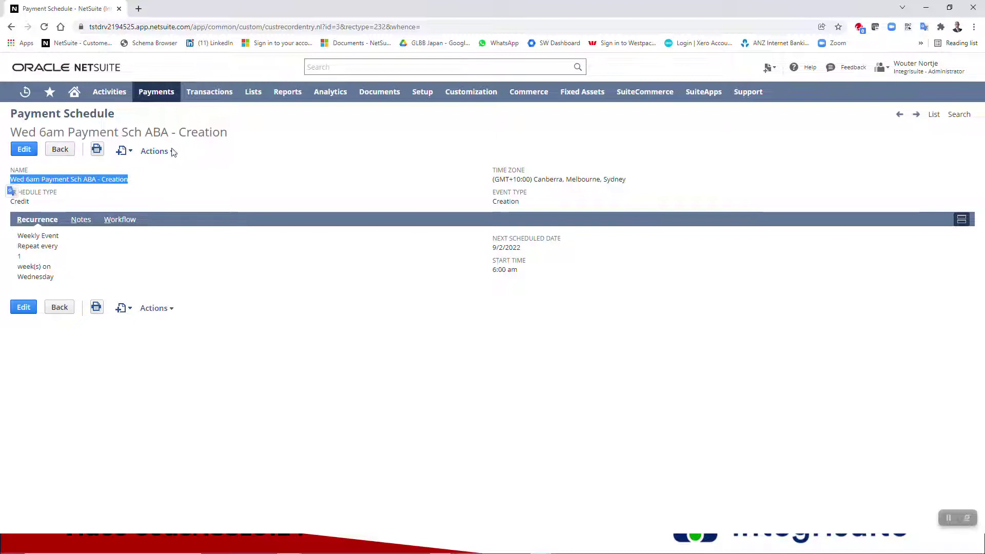
{"action": "left_click", "coordinate": [156, 167]}
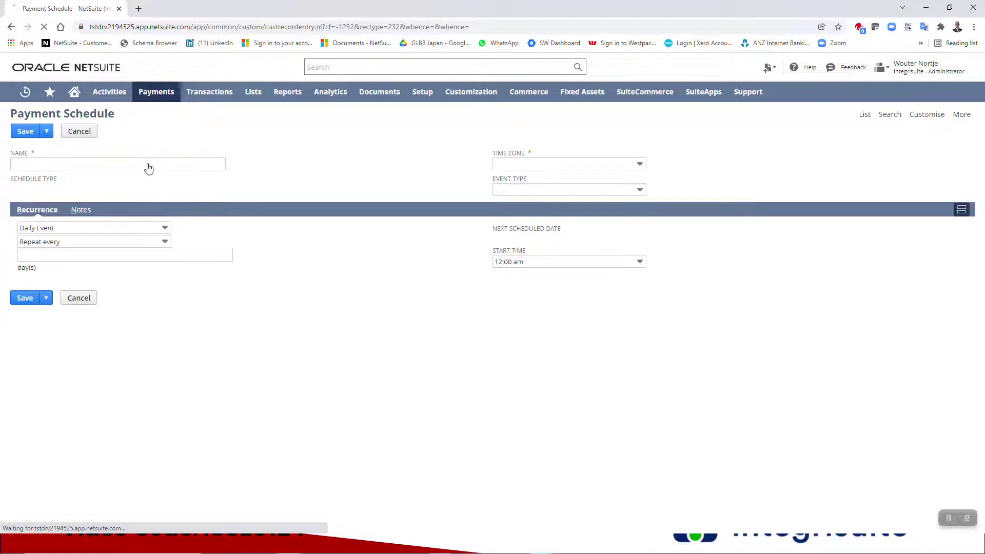
{"action": "left_click", "coordinate": [148, 163]}
{"action": "key", "text": "ctrl+v"}
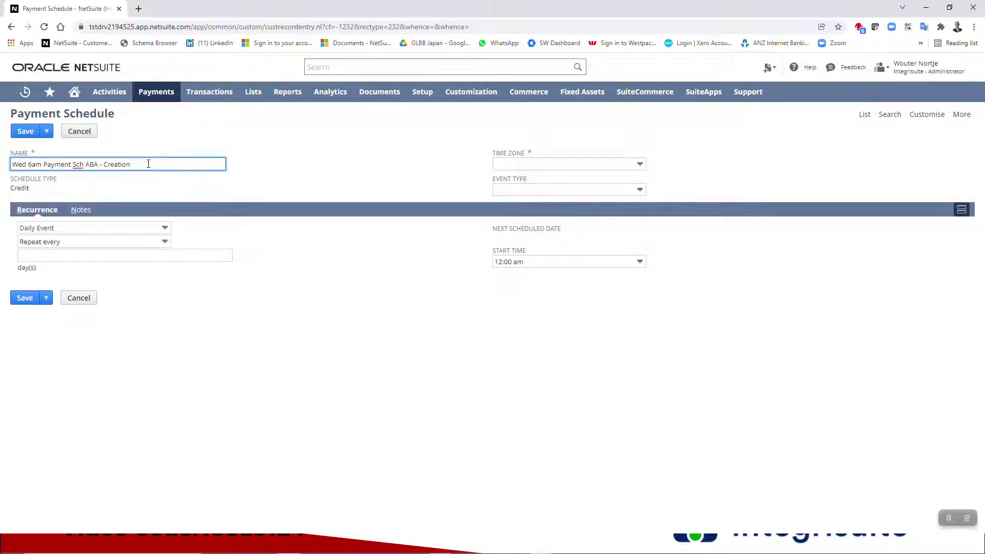
{"action": "key", "text": "BackSpace"}
{"action": "key", "text": "BackSpace"}
{"action": "key", "text": "BackSpace"}
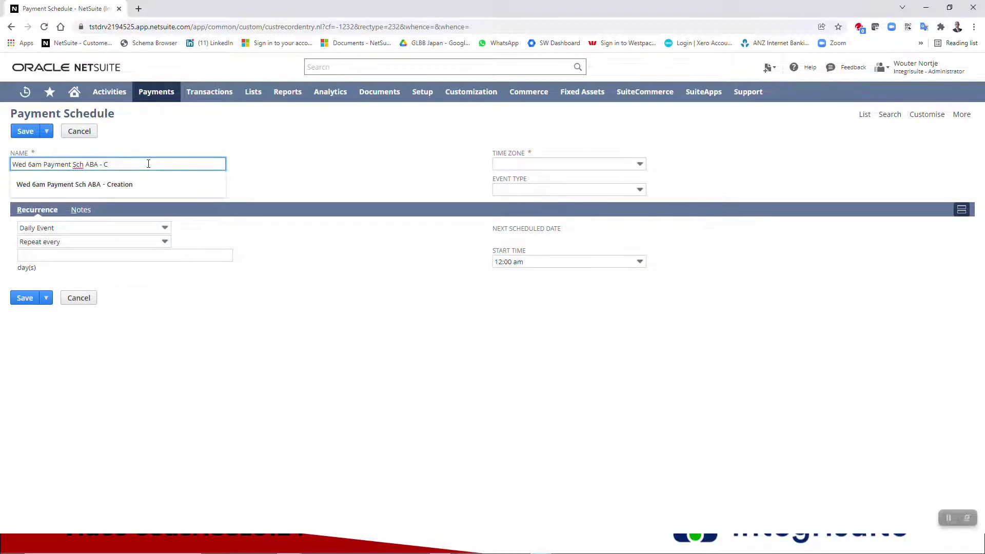
{"action": "type", "text": "losing"}
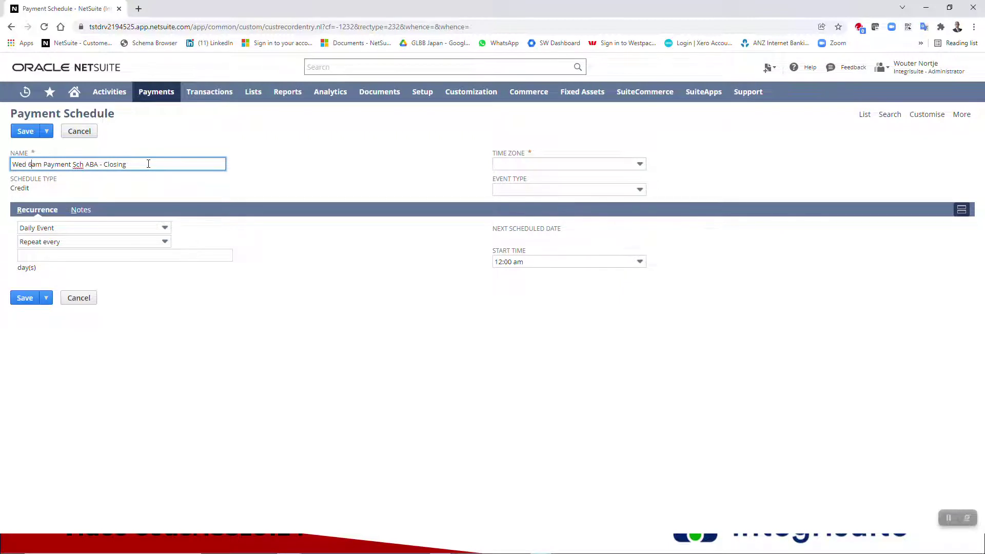
{"action": "key", "text": "BackSpace"}
{"action": "type", "text": "11"}
- Set time zone Canberra, Melbourne, Sydney, event type Closing and start time 11:00 am
{"action": "left_click", "coordinate": [623, 167]}
{"action": "scroll", "coordinate": [614, 199], "scroll_direction": "down", "scroll_amount": 9}
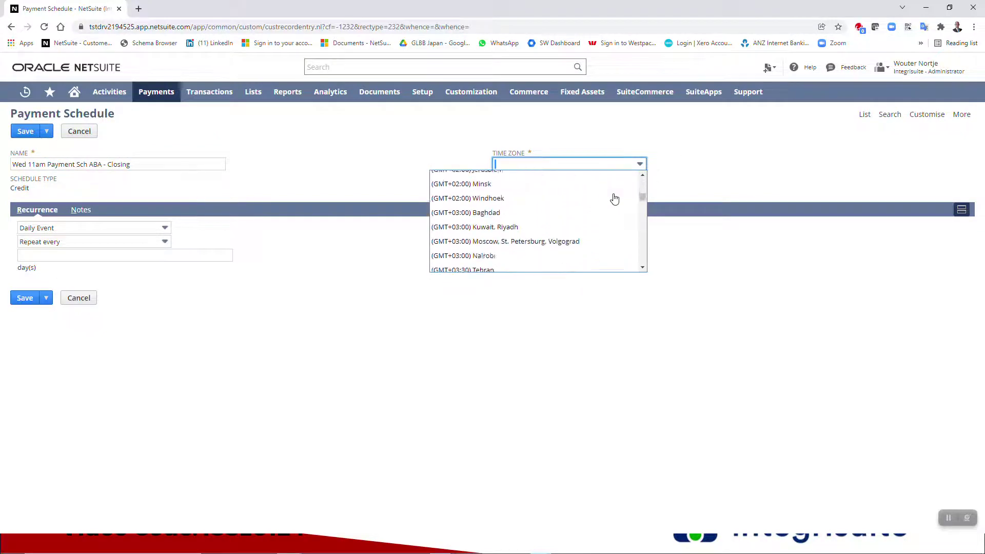
{"action": "scroll", "coordinate": [614, 199], "scroll_direction": "down", "scroll_amount": 5}
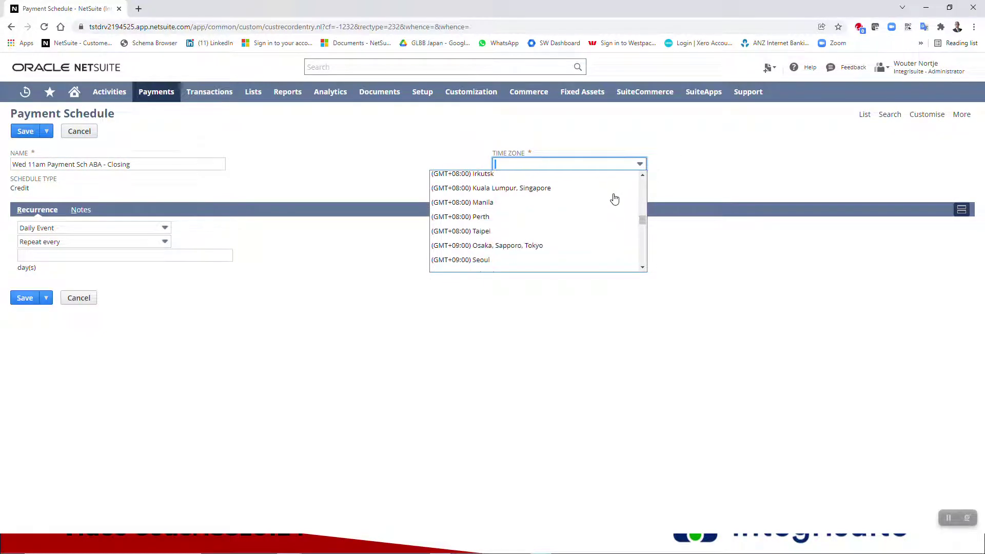
{"action": "left_click", "coordinate": [563, 178]}
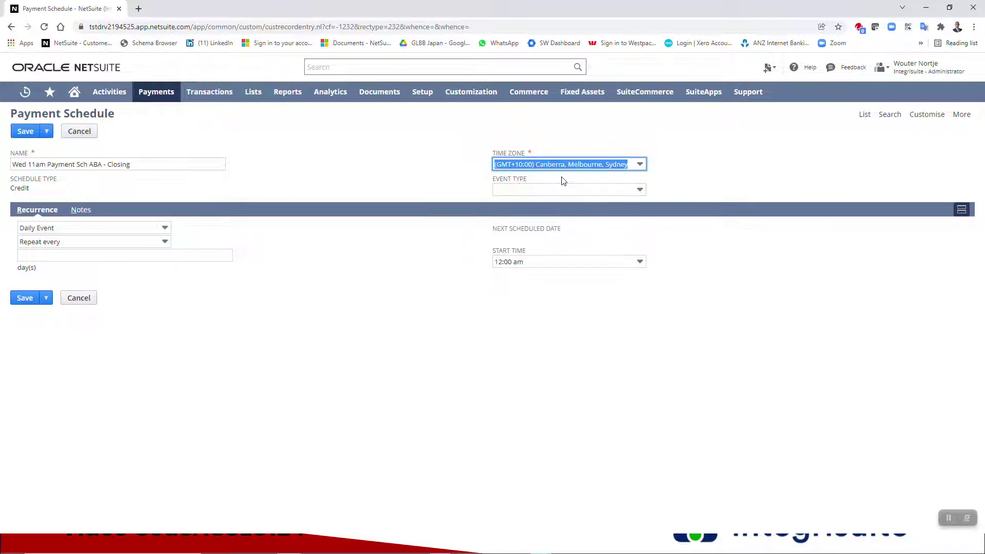
{"action": "left_click", "coordinate": [549, 191]}
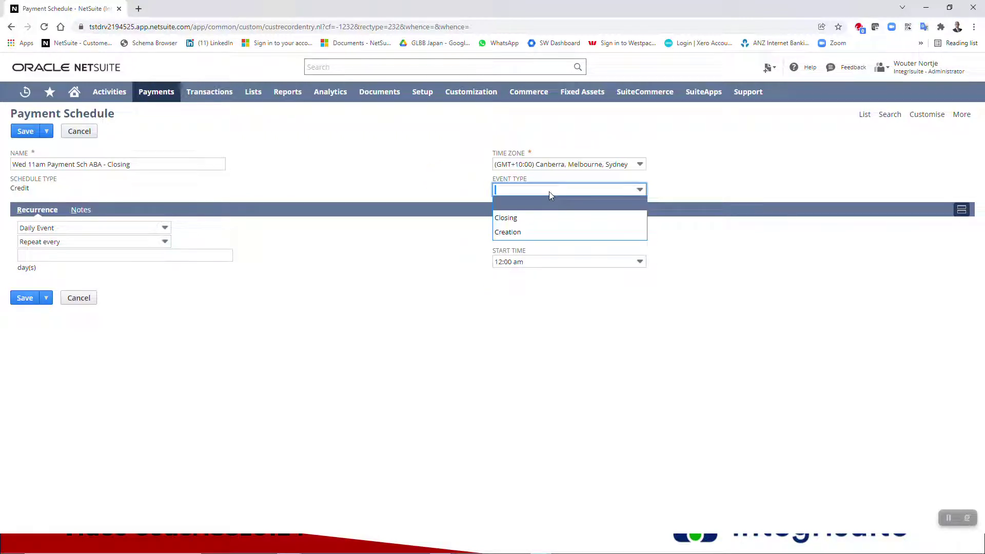
{"action": "left_click", "coordinate": [541, 218]}
{"action": "left_click", "coordinate": [555, 267]}
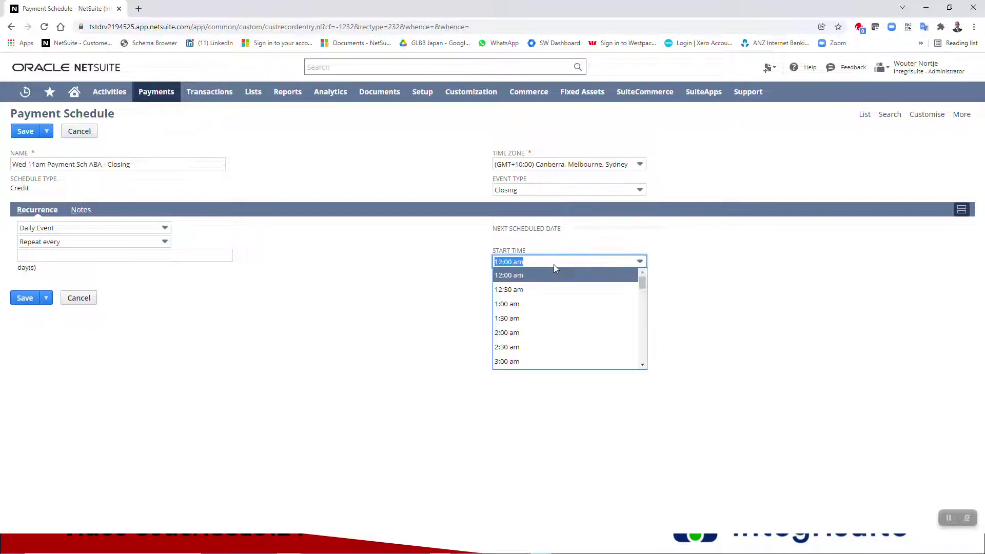
{"action": "scroll", "coordinate": [560, 295], "scroll_direction": "down", "scroll_amount": 7}
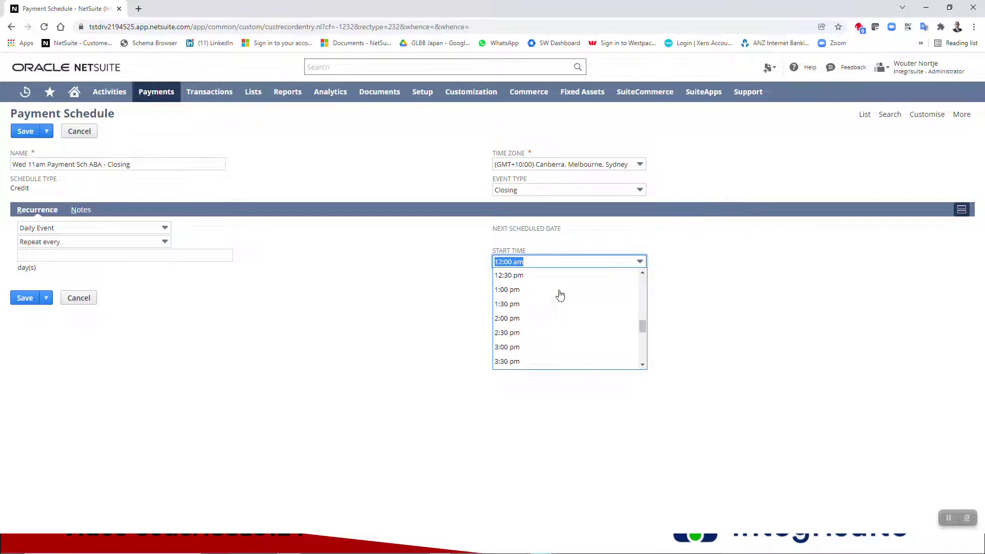
{"action": "scroll", "coordinate": [560, 295], "scroll_direction": "up", "scroll_amount": 2}
{"action": "left_click", "coordinate": [544, 290]}
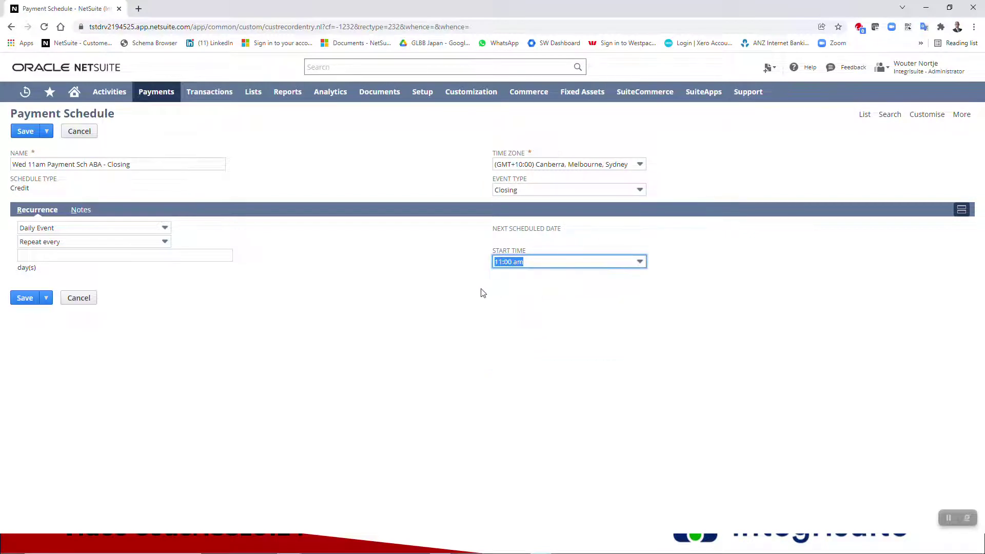
- Make the schedule recur weekly, every 1 week on Wednesday
{"action": "left_click", "coordinate": [87, 255]}
{"action": "left_click", "coordinate": [121, 227]}
{"action": "left_click", "coordinate": [89, 253]}
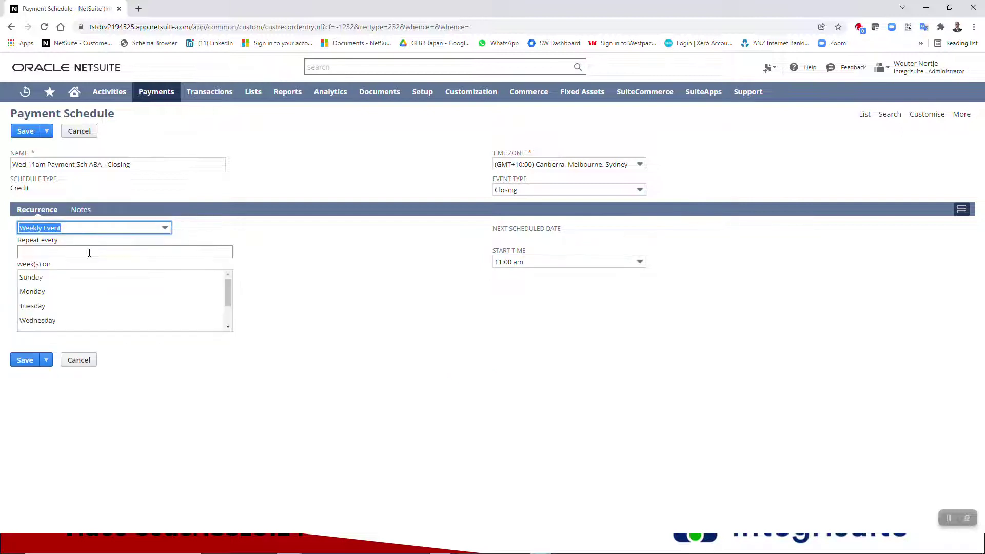
{"action": "left_click", "coordinate": [86, 250]}
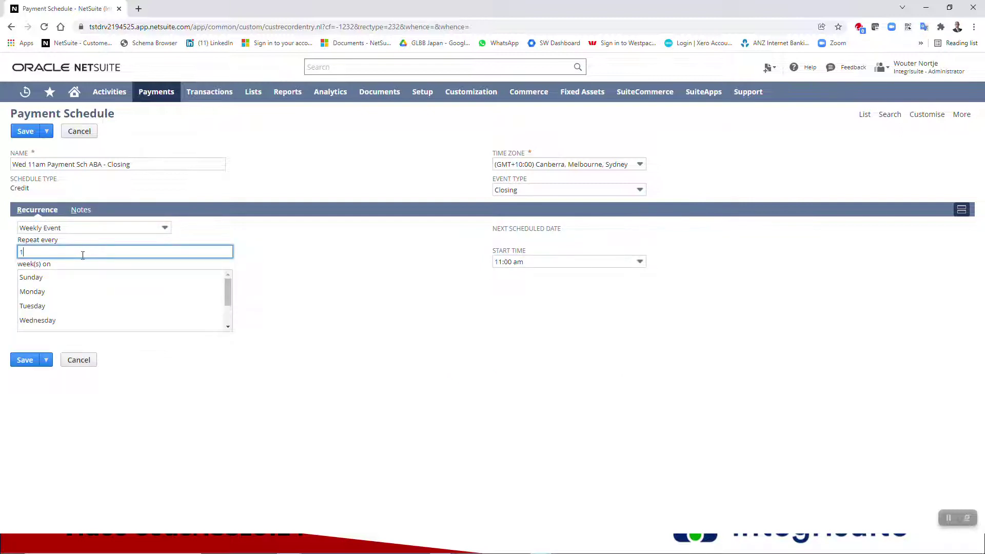
{"action": "left_click", "coordinate": [54, 322]}
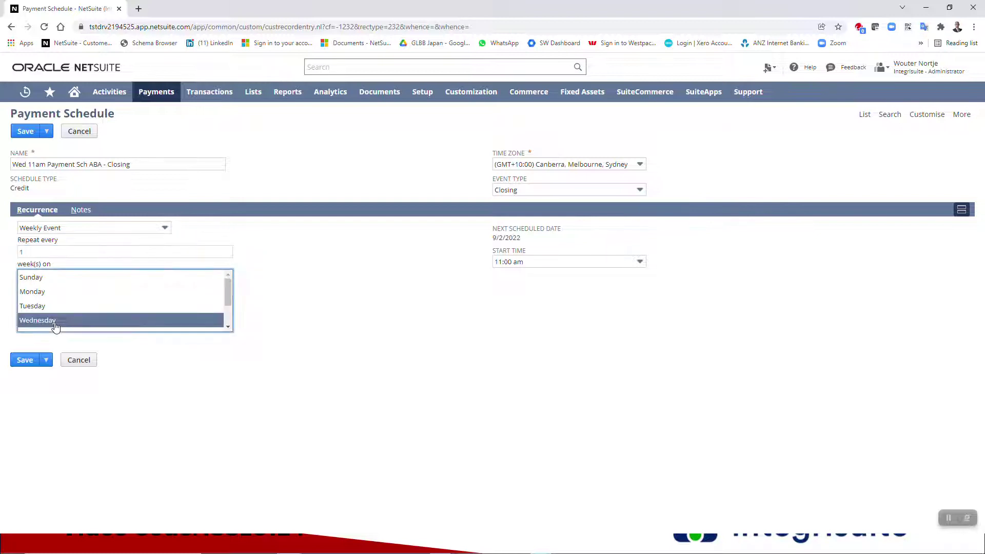
- Save the Closing schedule and return to the Payment Schedule List
{"action": "left_click", "coordinate": [25, 131]}
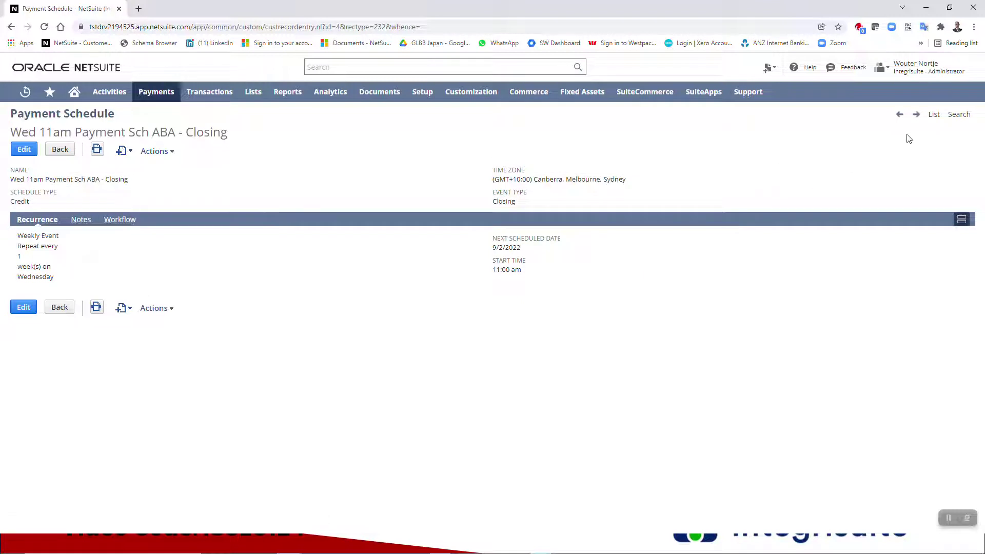
{"action": "left_click", "coordinate": [933, 116]}
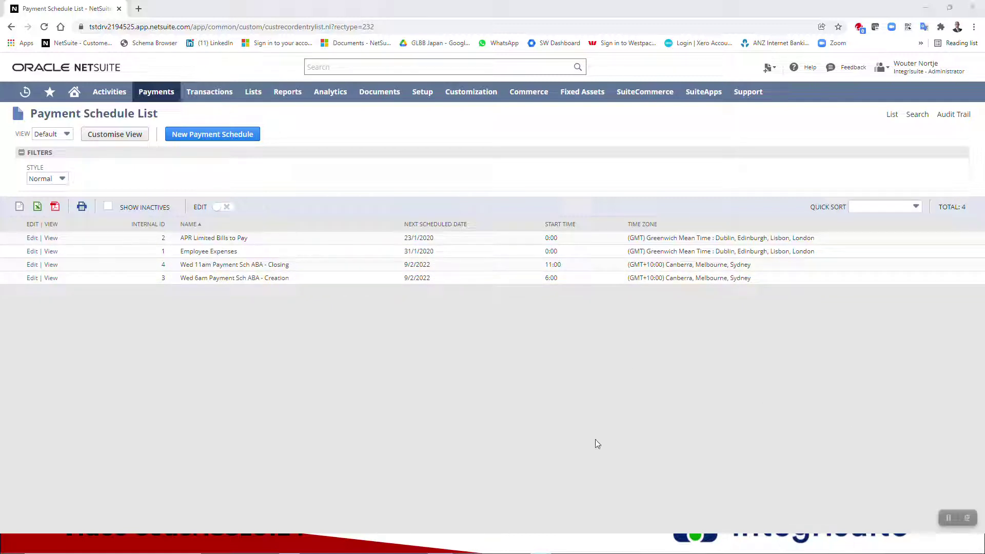
- Open Reports > New Search in a new tab and choose the Transaction search type
{"action": "mouse_move", "coordinate": [280, 96]}
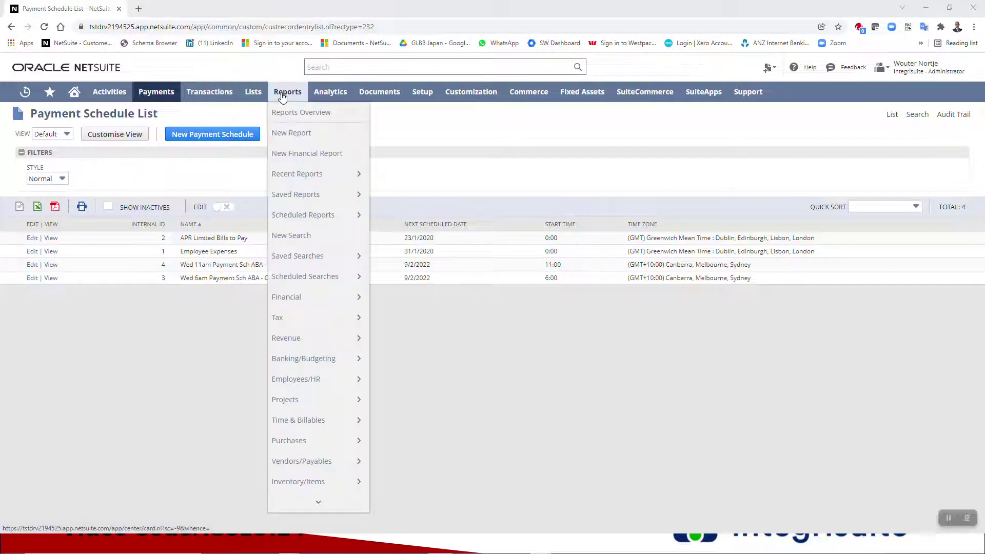
{"action": "right_click", "coordinate": [289, 237]}
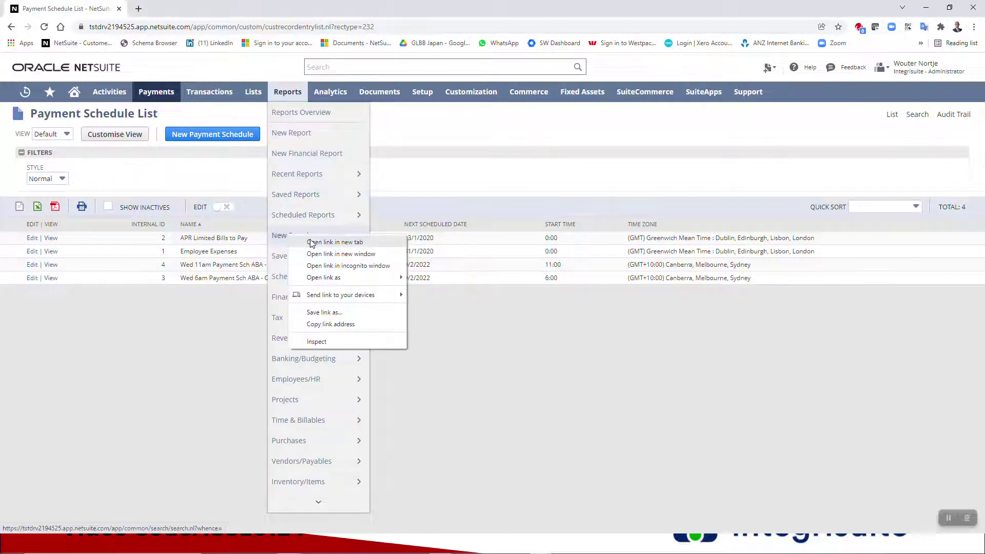
{"action": "left_click", "coordinate": [313, 244]}
{"action": "left_click", "coordinate": [167, 10]}
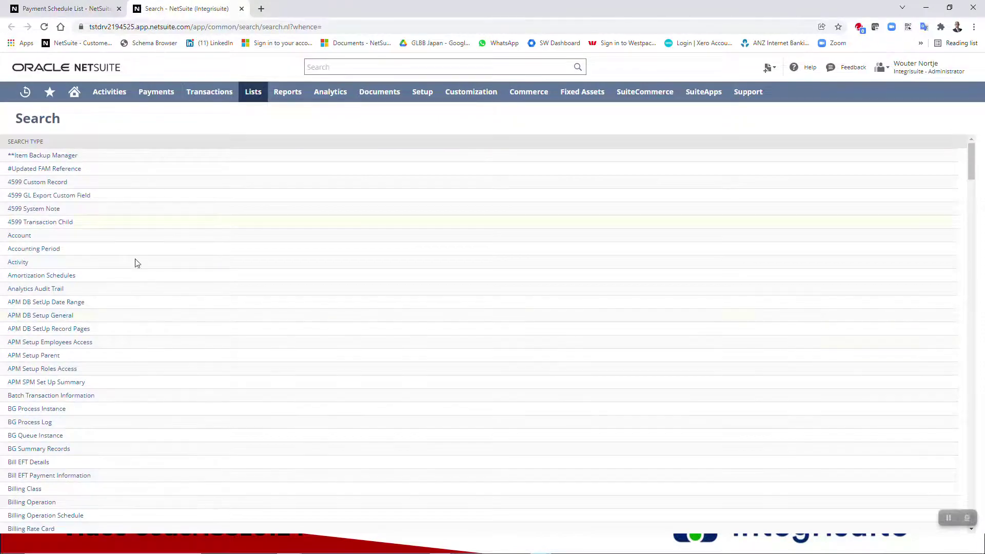
{"action": "scroll", "coordinate": [134, 261], "scroll_direction": "down", "scroll_amount": 20}
{"action": "scroll", "coordinate": [147, 310], "scroll_direction": "down", "scroll_amount": 5}
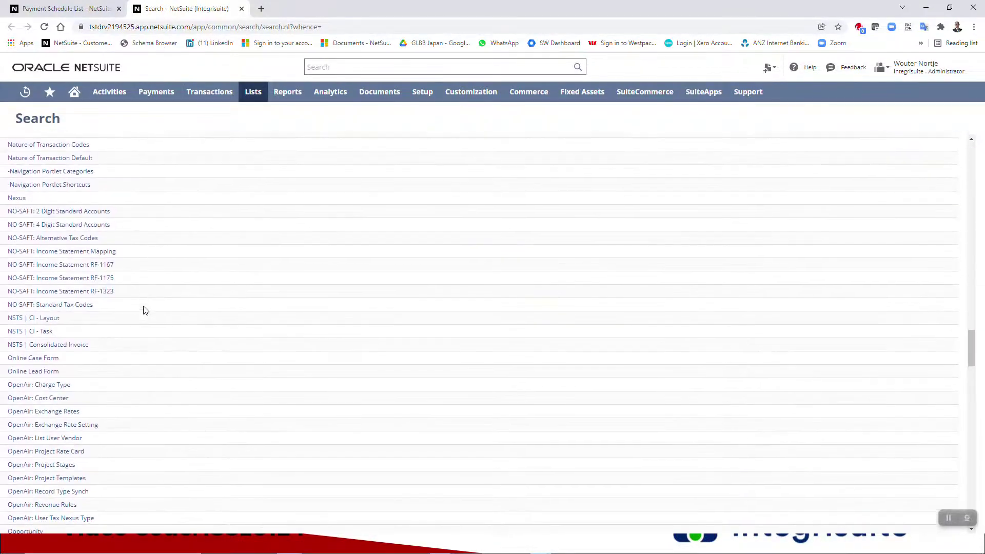
{"action": "scroll", "coordinate": [166, 349], "scroll_direction": "down", "scroll_amount": 1}
{"action": "scroll", "coordinate": [166, 348], "scroll_direction": "down", "scroll_amount": 20}
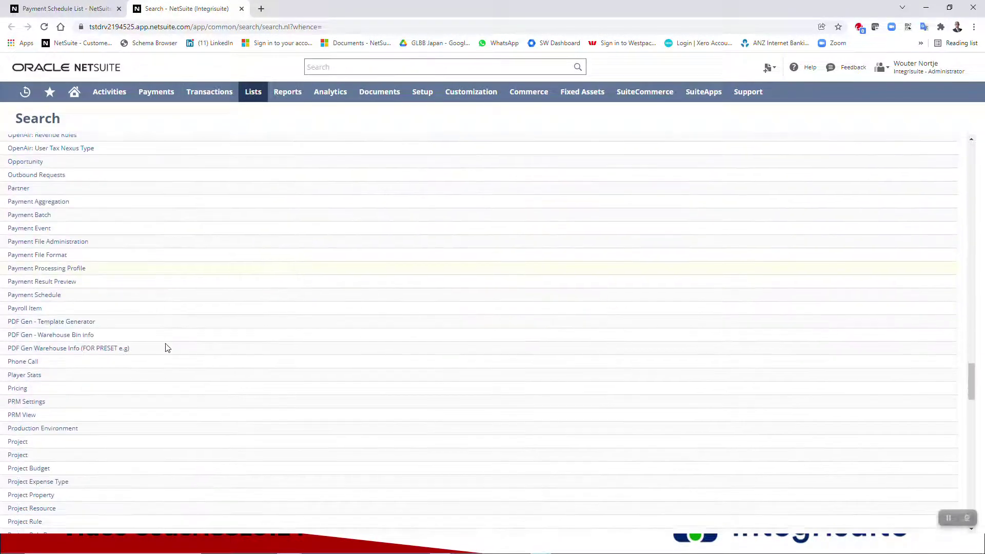
{"action": "scroll", "coordinate": [165, 344], "scroll_direction": "down", "scroll_amount": 1}
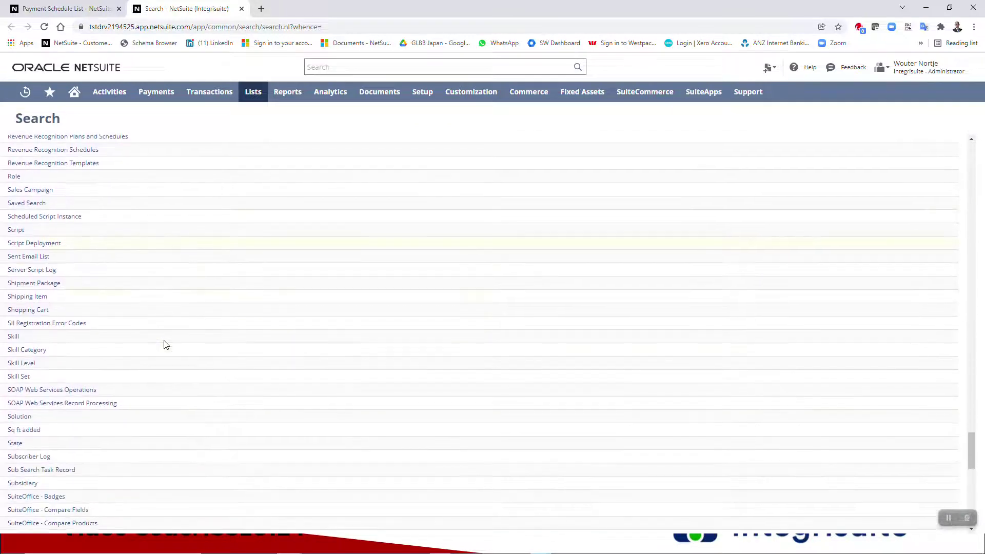
{"action": "scroll", "coordinate": [165, 343], "scroll_direction": "up", "scroll_amount": 3}
{"action": "scroll", "coordinate": [165, 344], "scroll_direction": "down", "scroll_amount": 7}
{"action": "scroll", "coordinate": [165, 344], "scroll_direction": "down", "scroll_amount": 7}
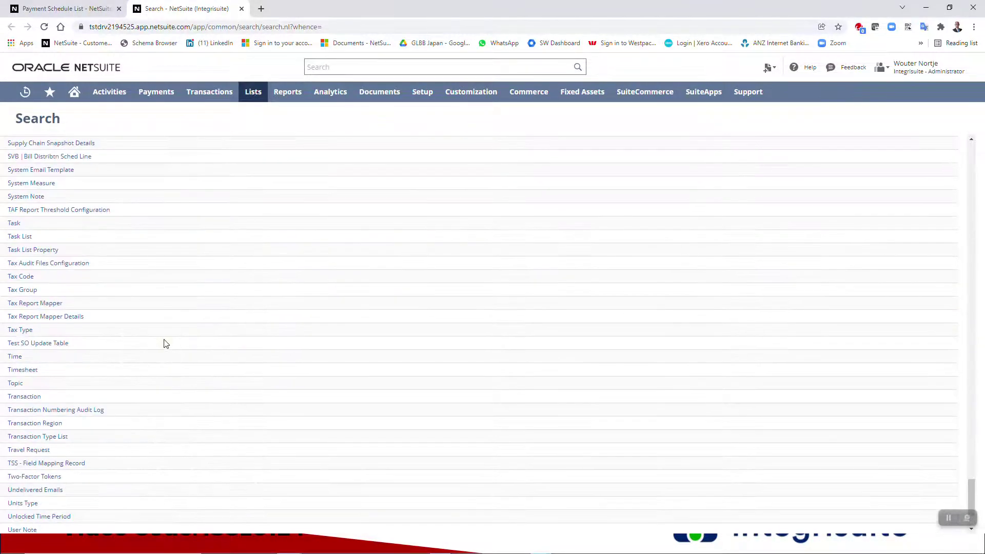
{"action": "left_click", "coordinate": [28, 400]}
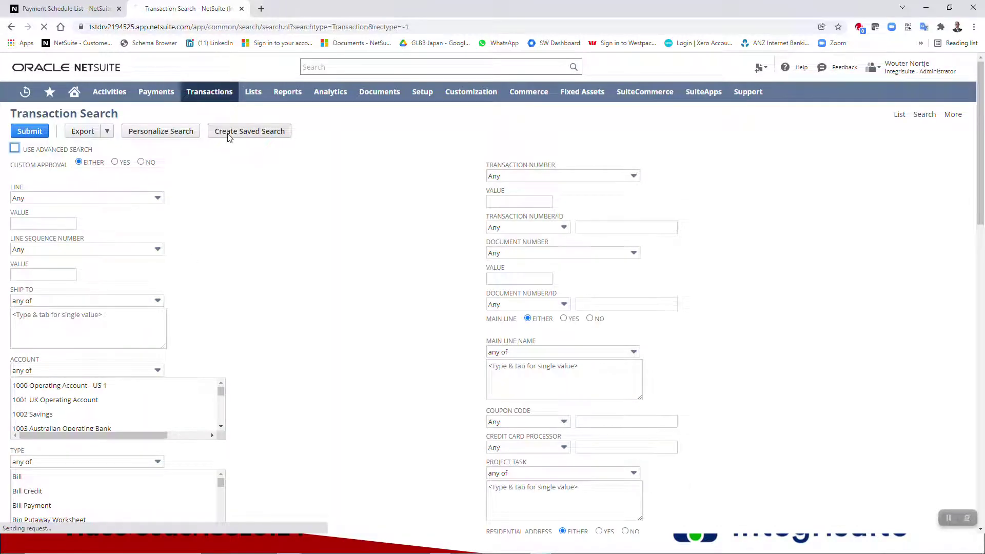
- Replace the saved transaction search title with 'Weekly Bill payment Wednesday auto'
{"action": "left_click", "coordinate": [78, 6]}
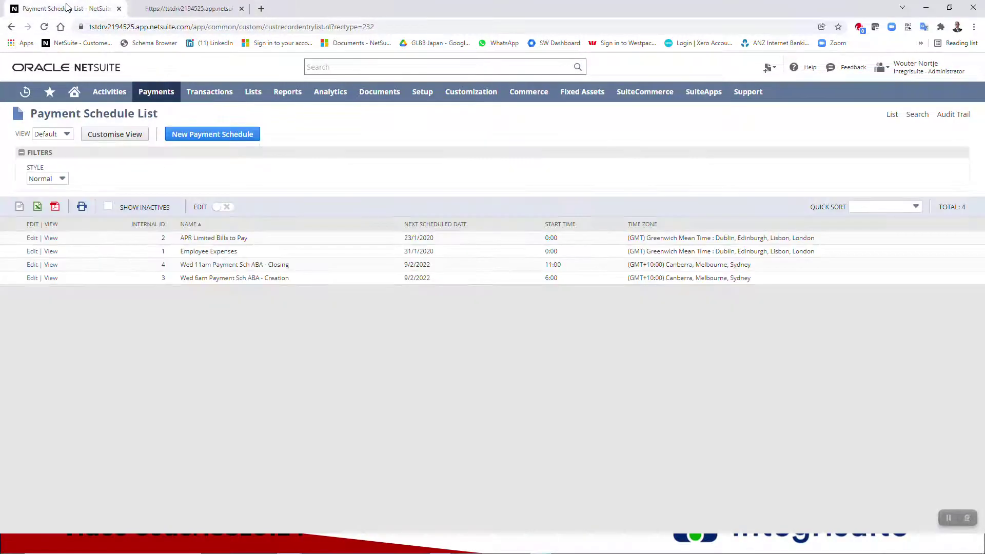
{"action": "left_click", "coordinate": [159, 8]}
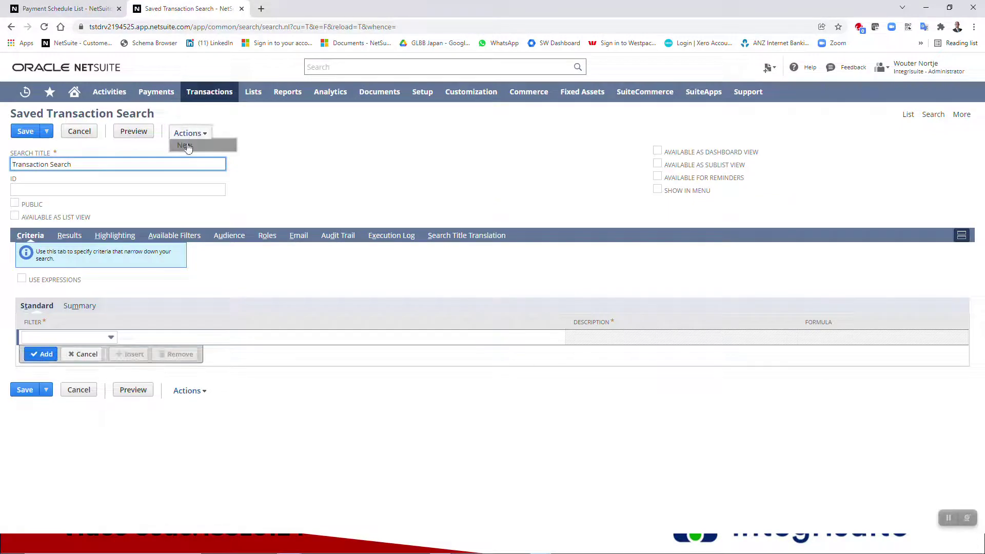
{"action": "left_click", "coordinate": [119, 165]}
{"action": "left_click_drag", "start_coordinate": [120, 165], "coordinate": [1, 173]}
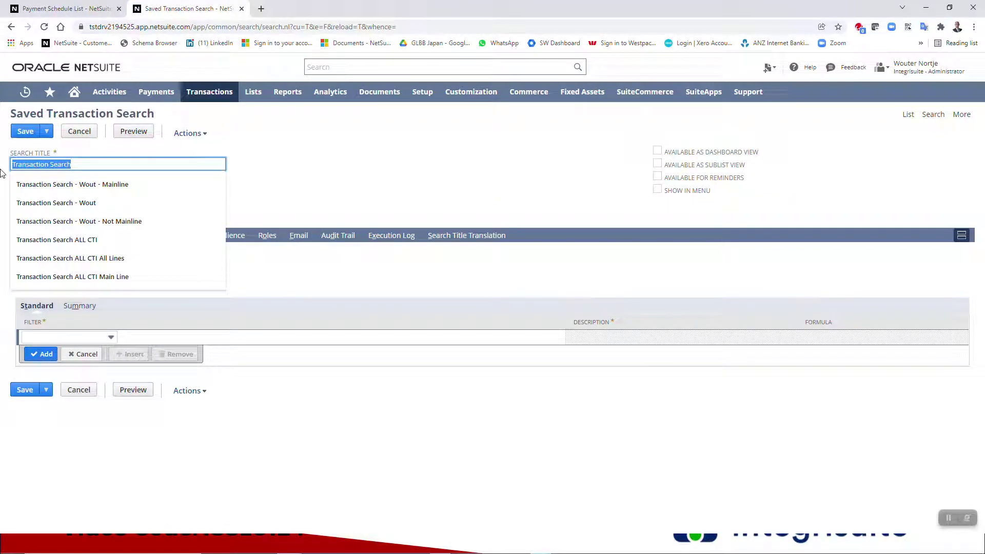
{"action": "type", "text": "Weekly"}
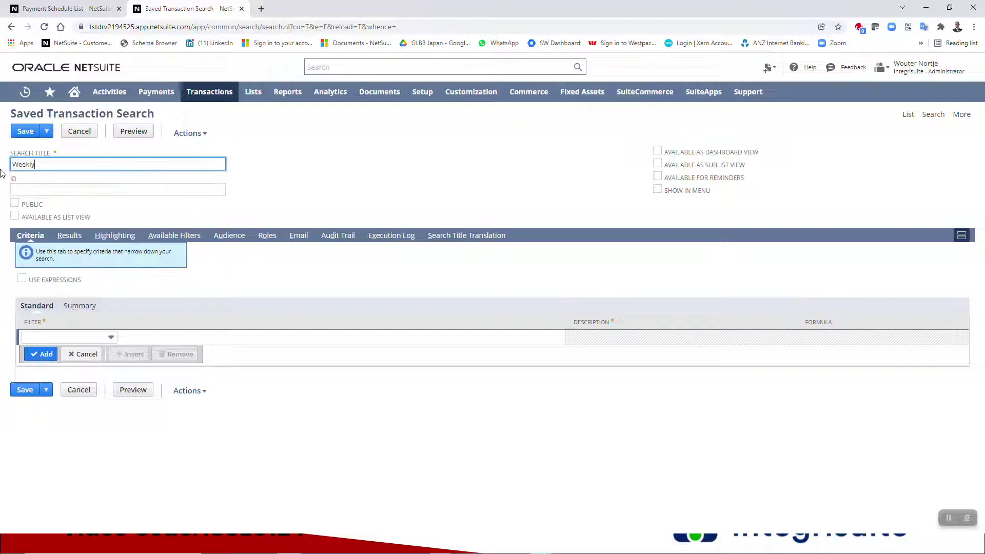
{"action": "type", "text": "payment Wednesday a"}
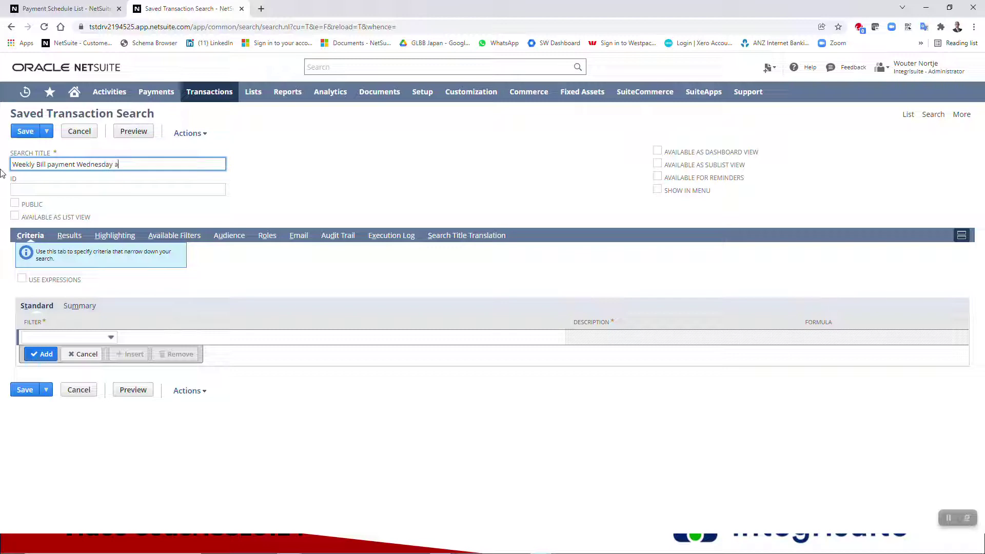
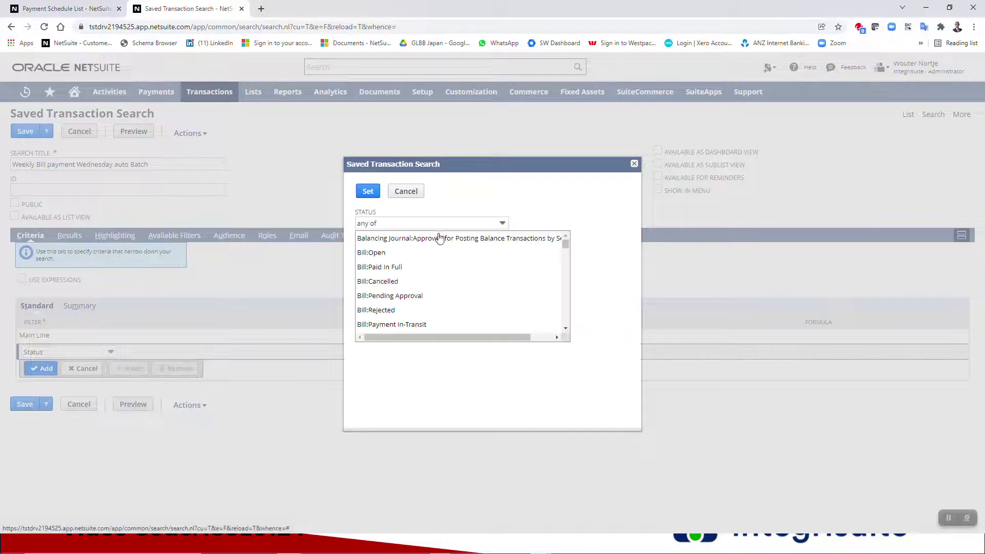
- Set the Status criterion to 'none of' Bill:Paid In Full so fully paid bills are excluded
{"action": "scroll", "coordinate": [443, 253], "scroll_direction": "down", "scroll_amount": 5}
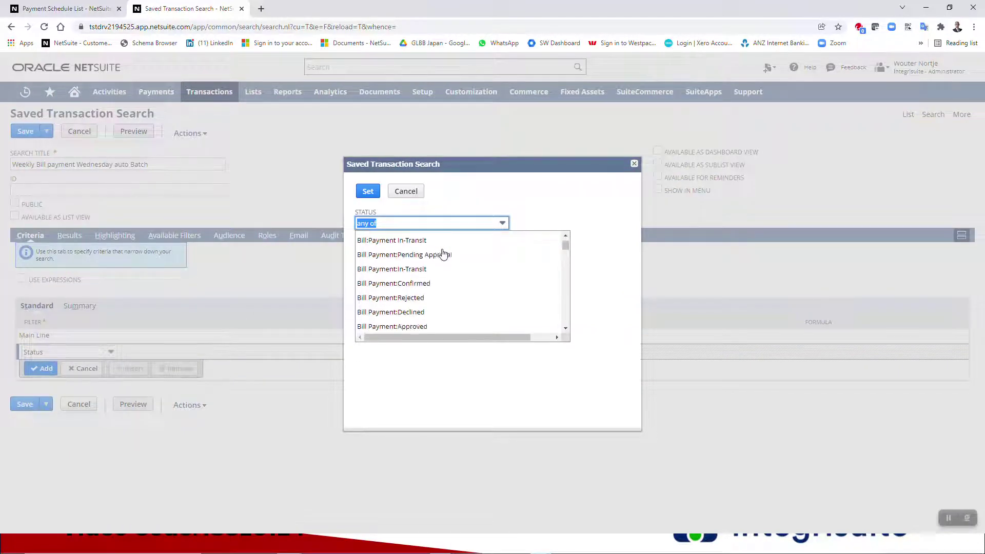
{"action": "scroll", "coordinate": [442, 253], "scroll_direction": "down", "scroll_amount": 4}
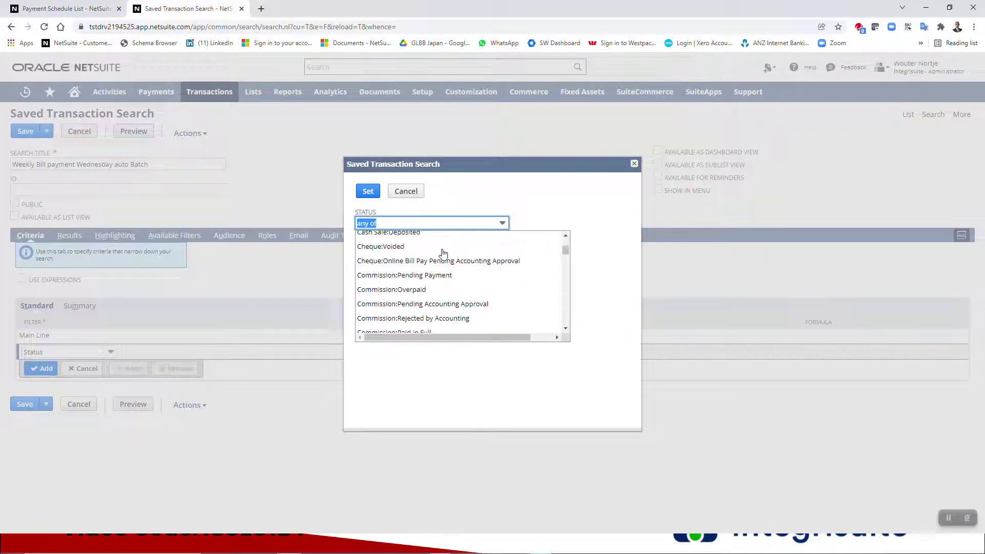
{"action": "scroll", "coordinate": [442, 253], "scroll_direction": "up", "scroll_amount": 5}
{"action": "scroll", "coordinate": [443, 253], "scroll_direction": "up", "scroll_amount": 3}
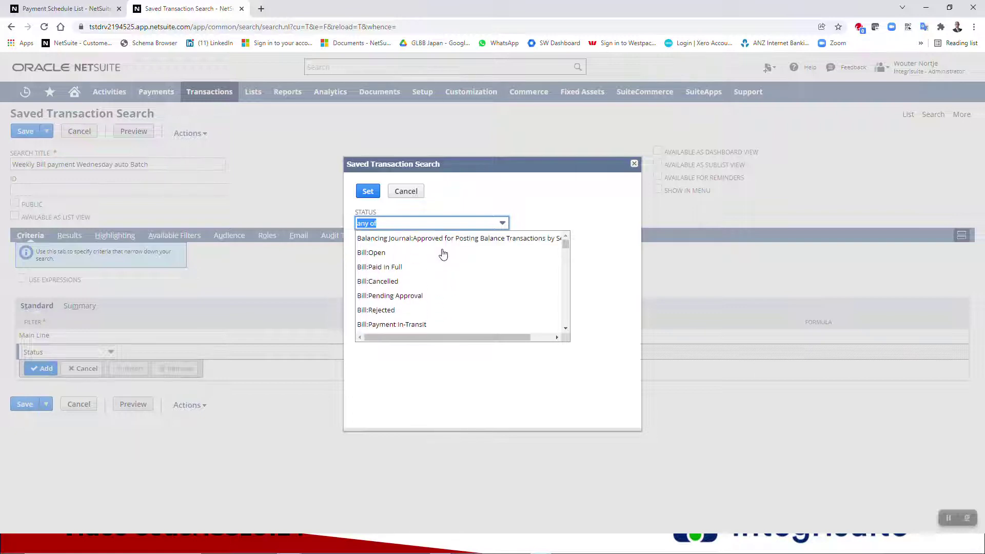
{"action": "left_click", "coordinate": [395, 267]}
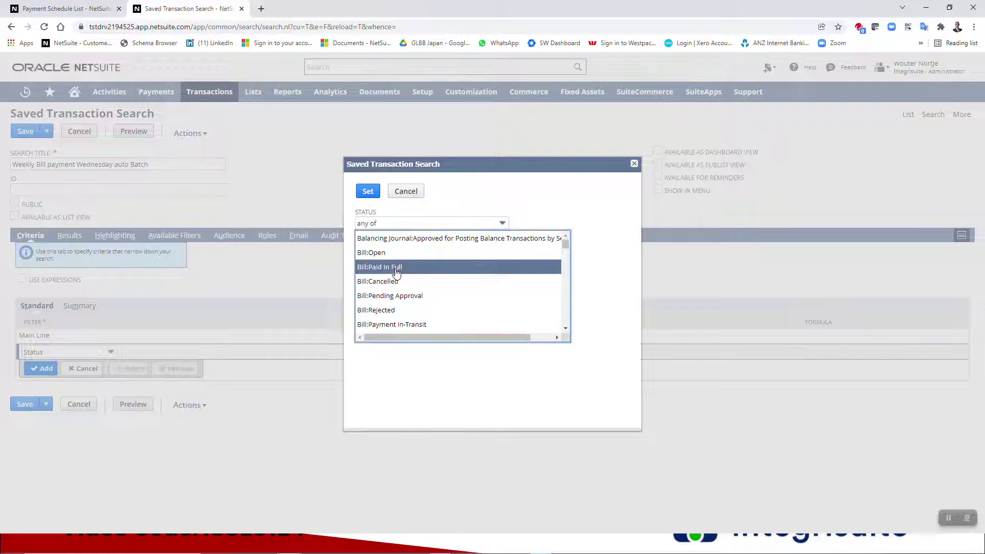
{"action": "left_click", "coordinate": [395, 225]}
{"action": "left_click", "coordinate": [389, 251]}
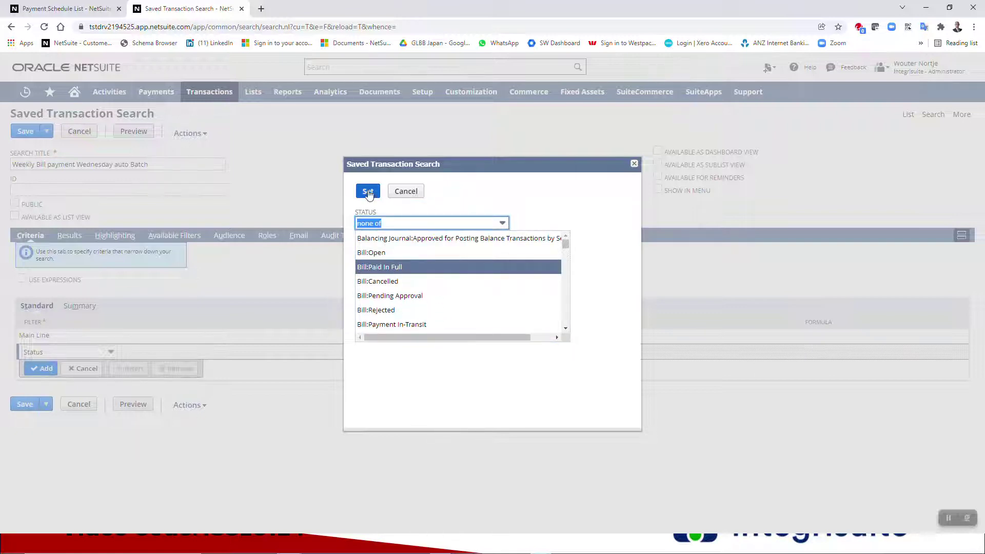
{"action": "left_click", "coordinate": [368, 192]}
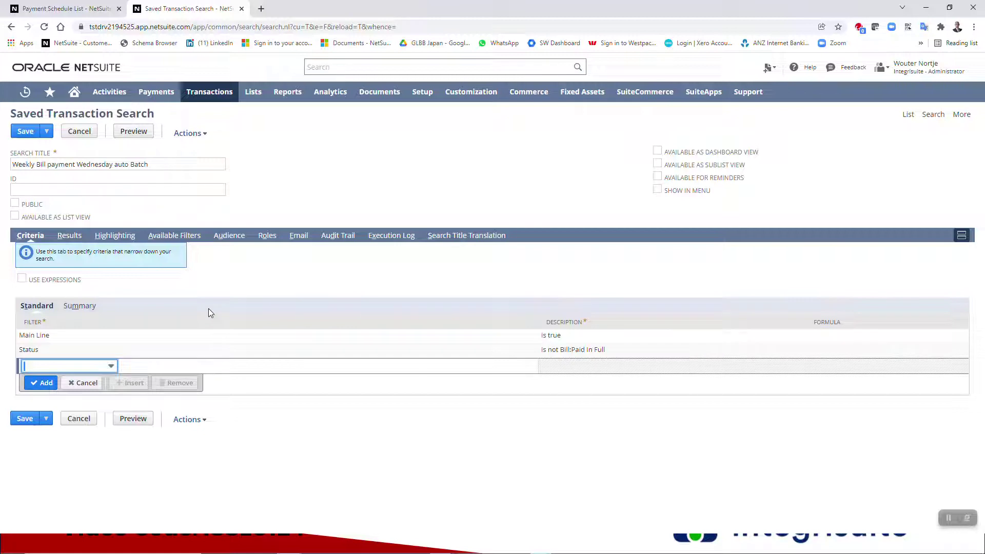
- Add an Approval Status filter set to Approved
{"action": "type", "text": "tr"}
{"action": "left_click", "coordinate": [89, 370]}
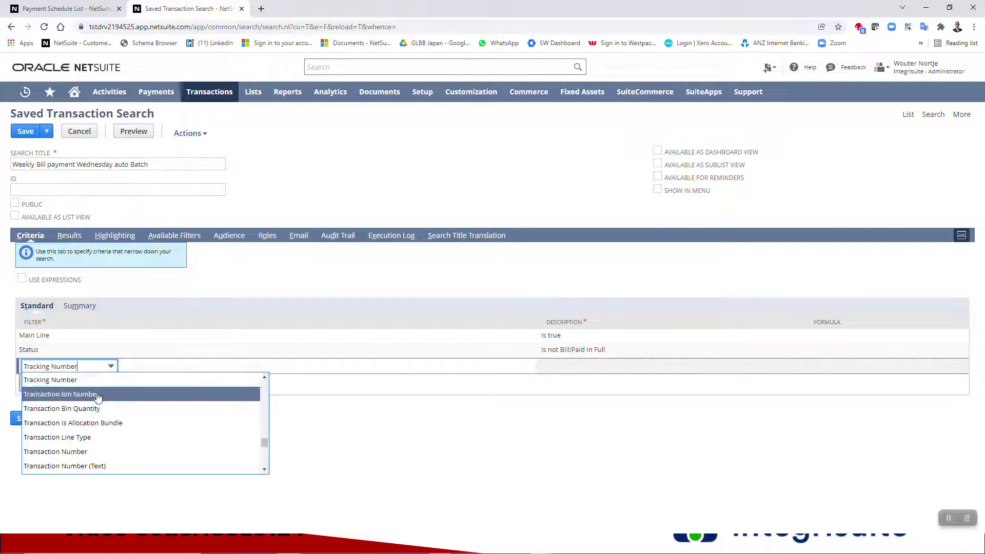
{"action": "scroll", "coordinate": [98, 398], "scroll_direction": "down", "scroll_amount": 1}
{"action": "scroll", "coordinate": [98, 398], "scroll_direction": "up", "scroll_amount": 3}
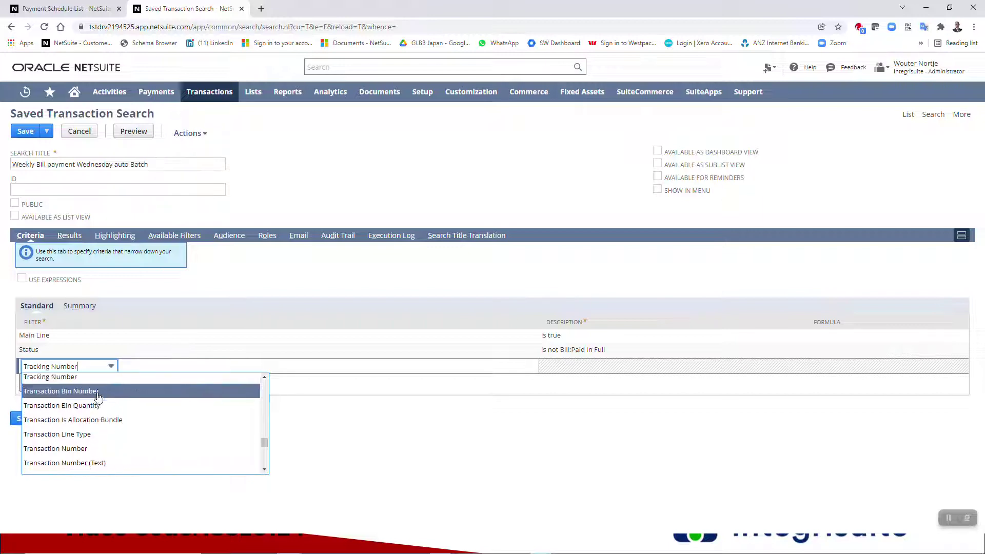
{"action": "scroll", "coordinate": [98, 398], "scroll_direction": "down", "scroll_amount": 2}
{"action": "scroll", "coordinate": [99, 397], "scroll_direction": "down", "scroll_amount": 3}
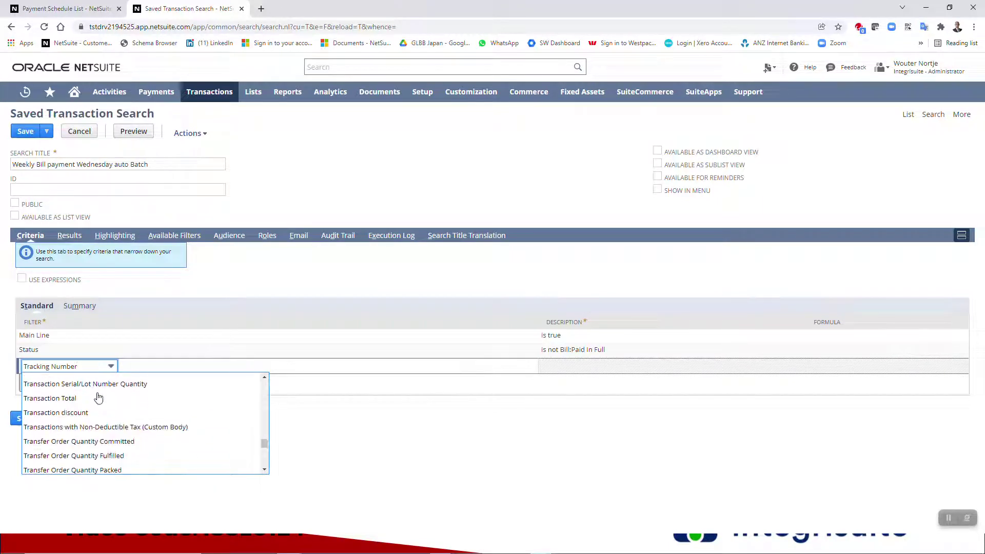
{"action": "key", "text": "a"}
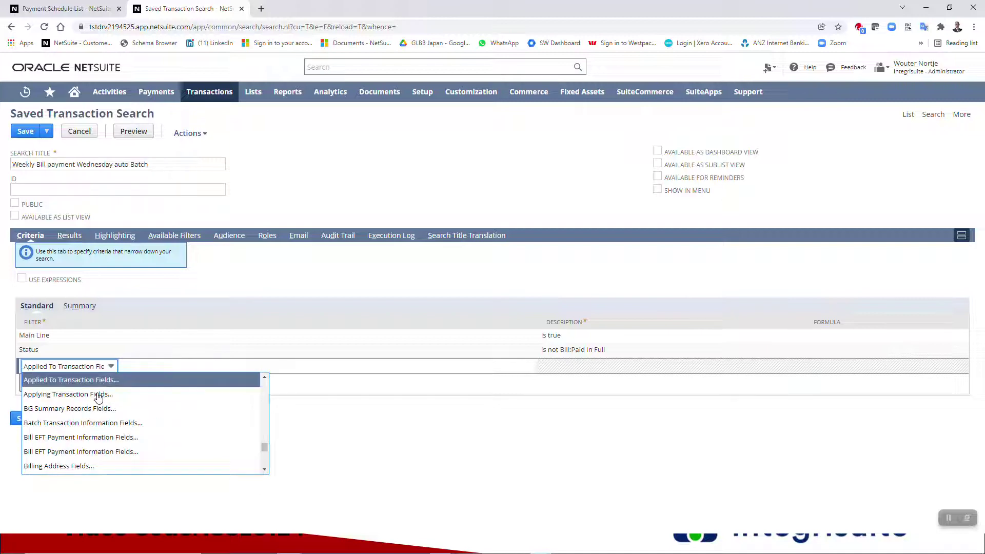
{"action": "scroll", "coordinate": [122, 410], "scroll_direction": "up", "scroll_amount": 10}
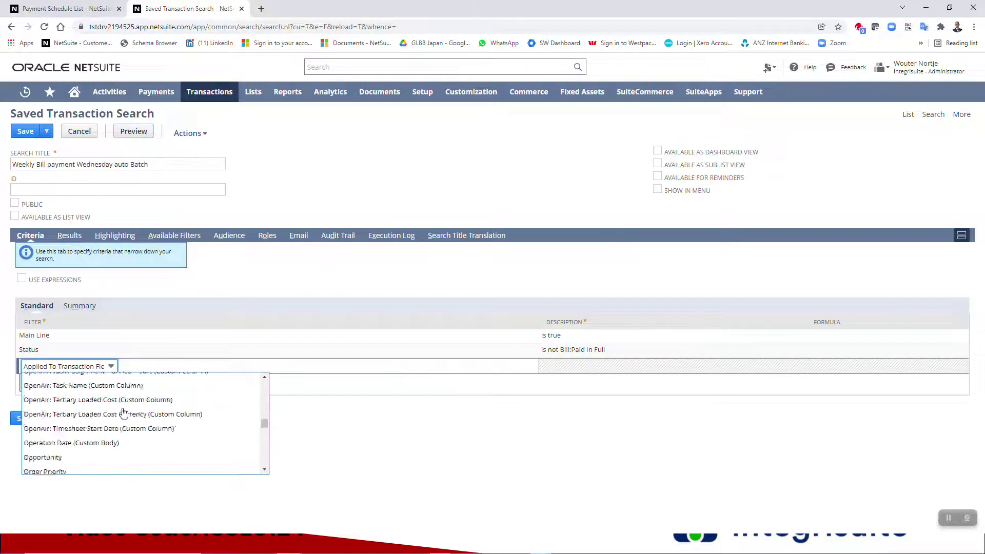
{"action": "scroll", "coordinate": [123, 413], "scroll_direction": "up", "scroll_amount": 10}
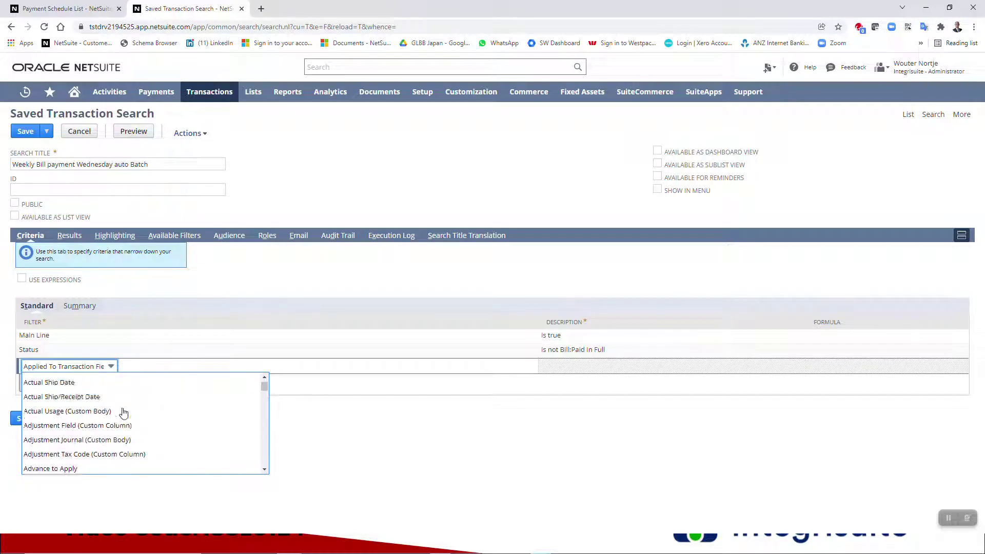
{"action": "scroll", "coordinate": [123, 413], "scroll_direction": "down", "scroll_amount": 8}
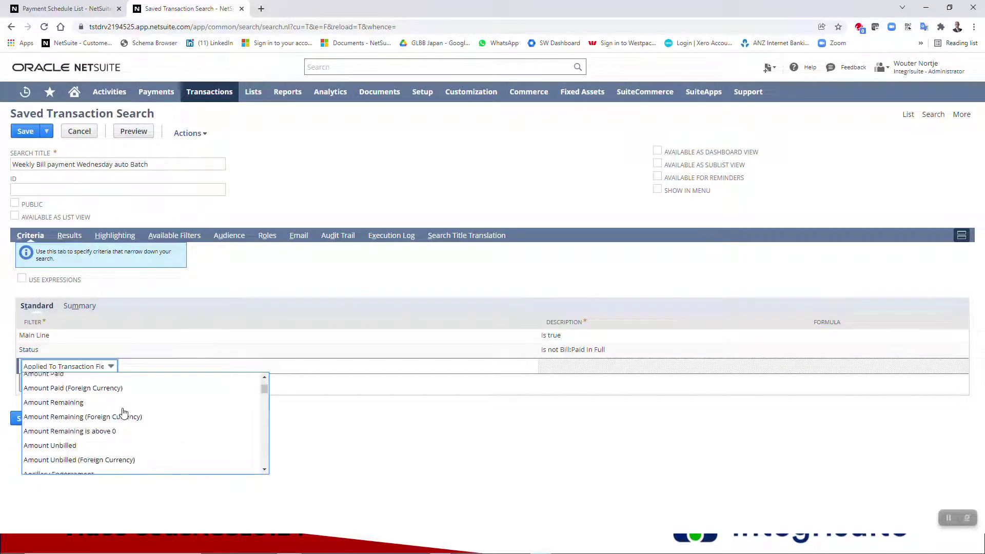
{"action": "scroll", "coordinate": [123, 414], "scroll_direction": "down", "scroll_amount": 3}
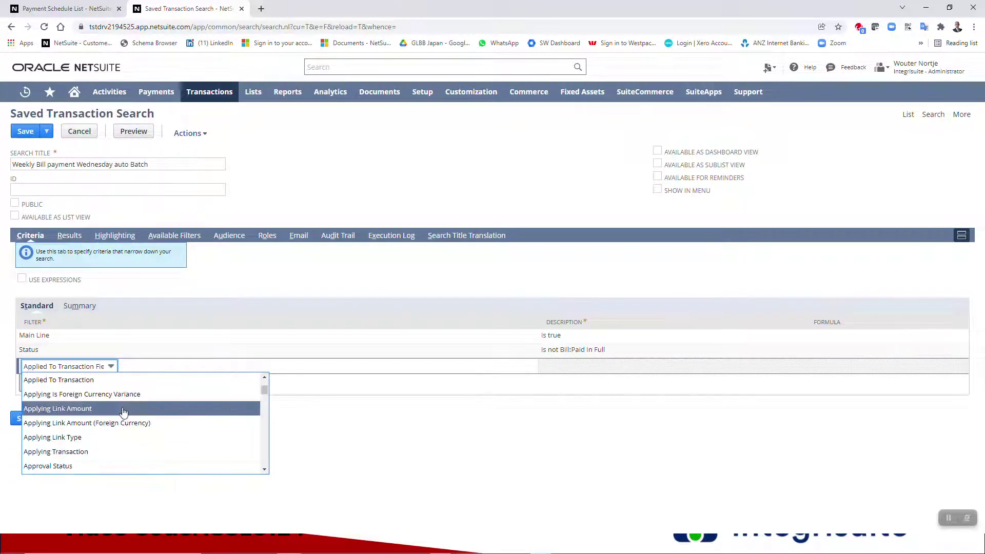
{"action": "scroll", "coordinate": [123, 412], "scroll_direction": "down", "scroll_amount": 2}
{"action": "left_click", "coordinate": [123, 410]}
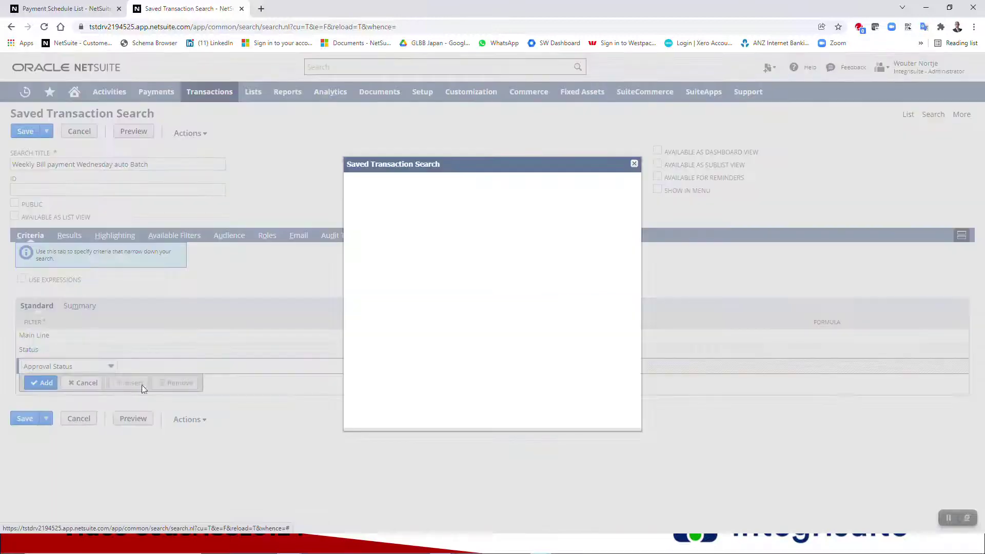
{"action": "left_click", "coordinate": [376, 253]}
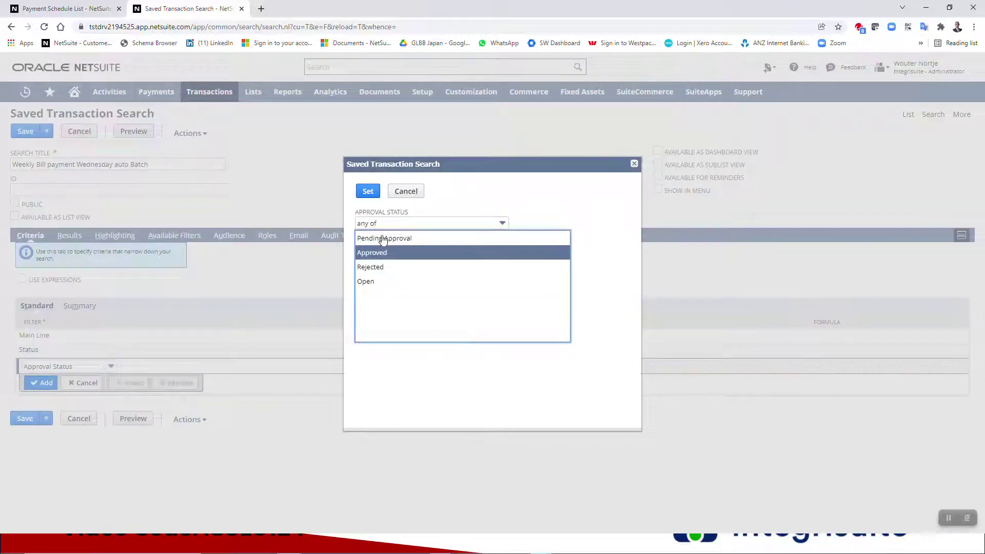
{"action": "left_click", "coordinate": [369, 193]}
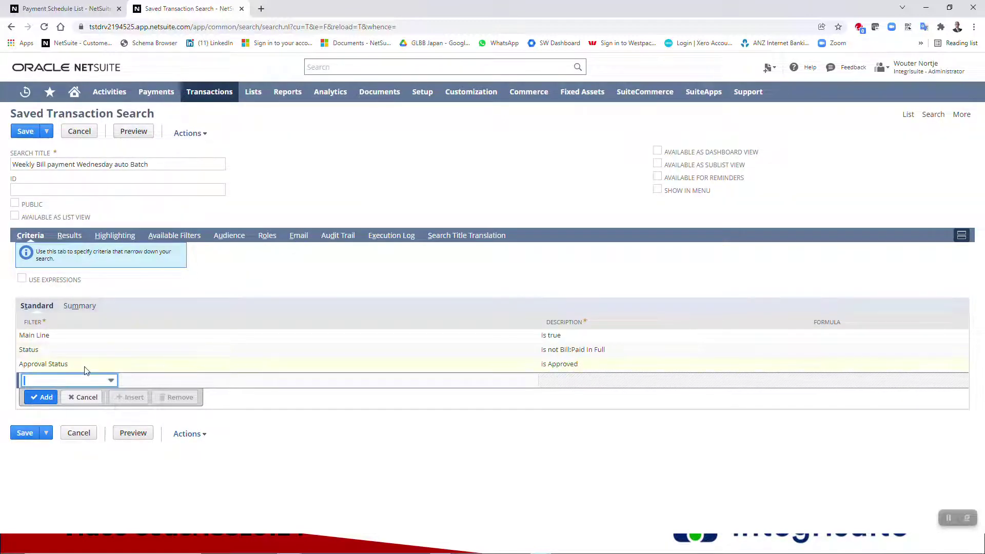
- Add an Account filter limited to 2000 Accounts Payable
{"action": "type", "text": "acc"}
{"action": "key", "text": "Tab"}
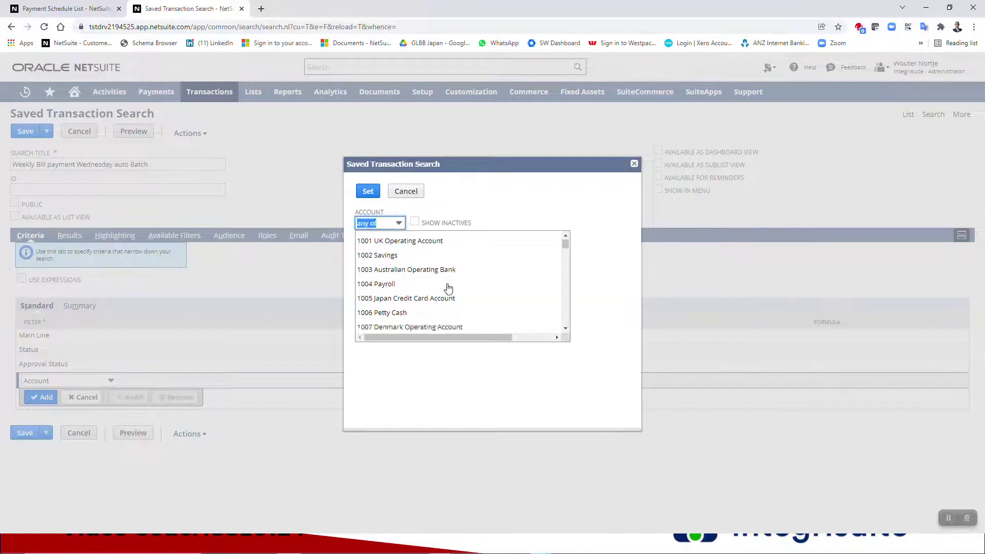
{"action": "scroll", "coordinate": [448, 288], "scroll_direction": "down", "scroll_amount": 10}
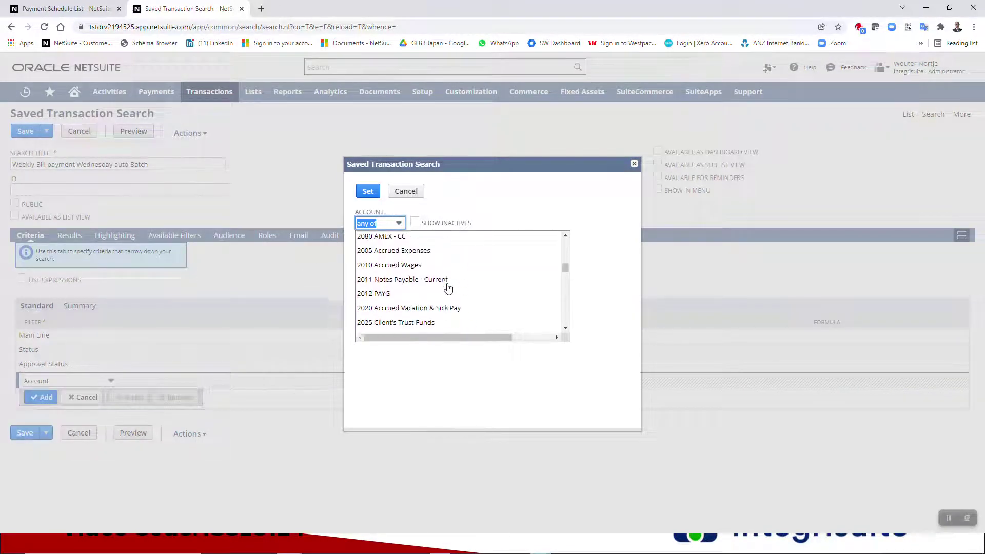
{"action": "scroll", "coordinate": [448, 289], "scroll_direction": "up", "scroll_amount": 4}
{"action": "scroll", "coordinate": [448, 289], "scroll_direction": "down", "scroll_amount": 2}
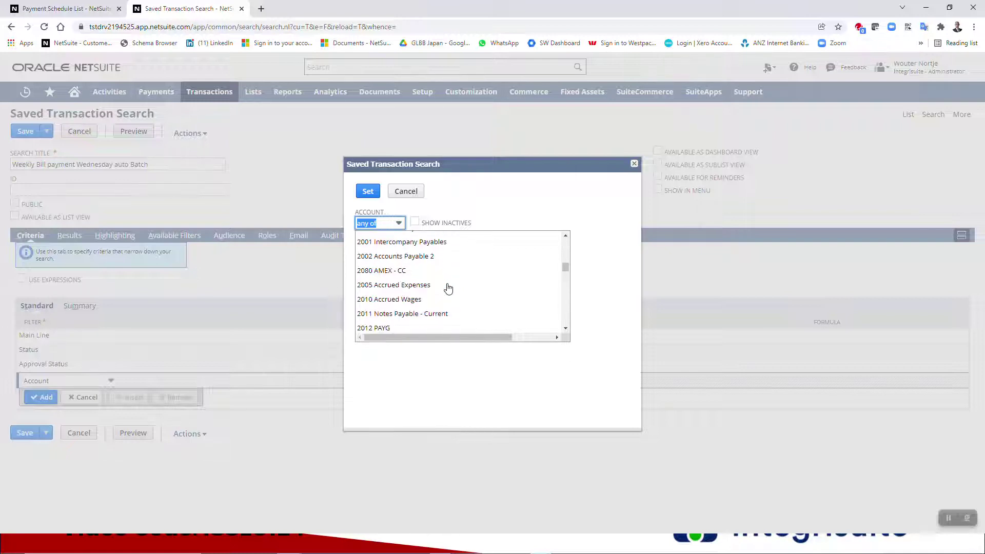
{"action": "scroll", "coordinate": [448, 288], "scroll_direction": "up", "scroll_amount": 1}
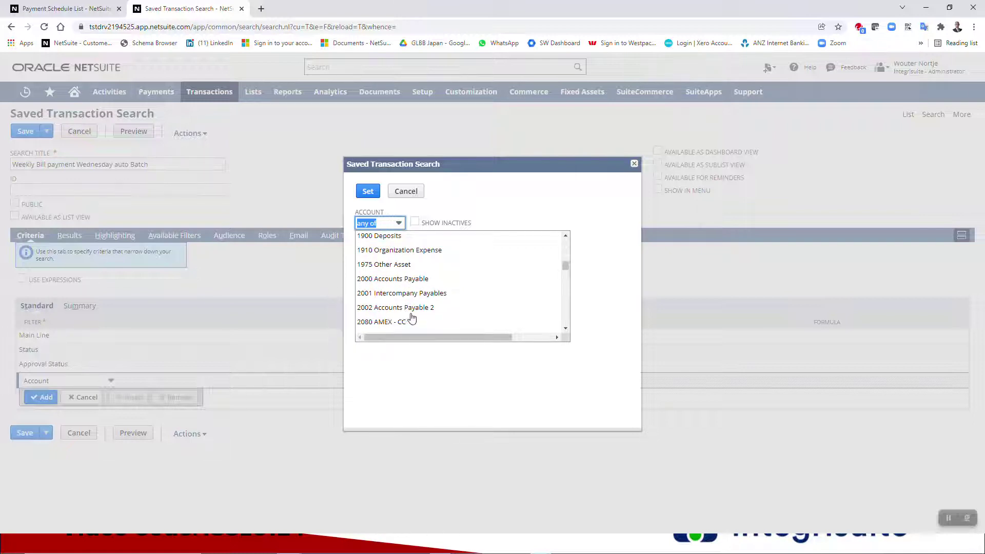
{"action": "left_click", "coordinate": [415, 281]}
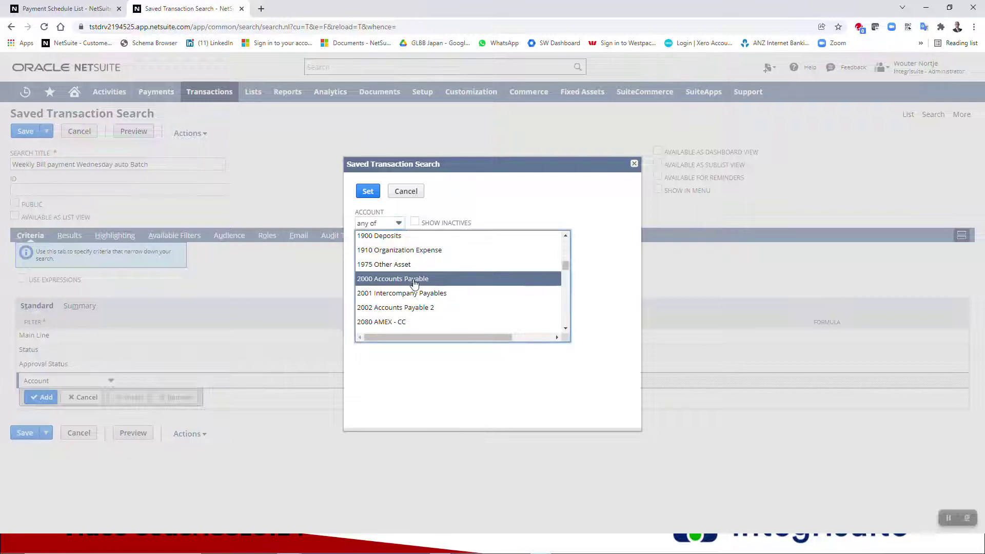
{"action": "left_click", "coordinate": [370, 191]}
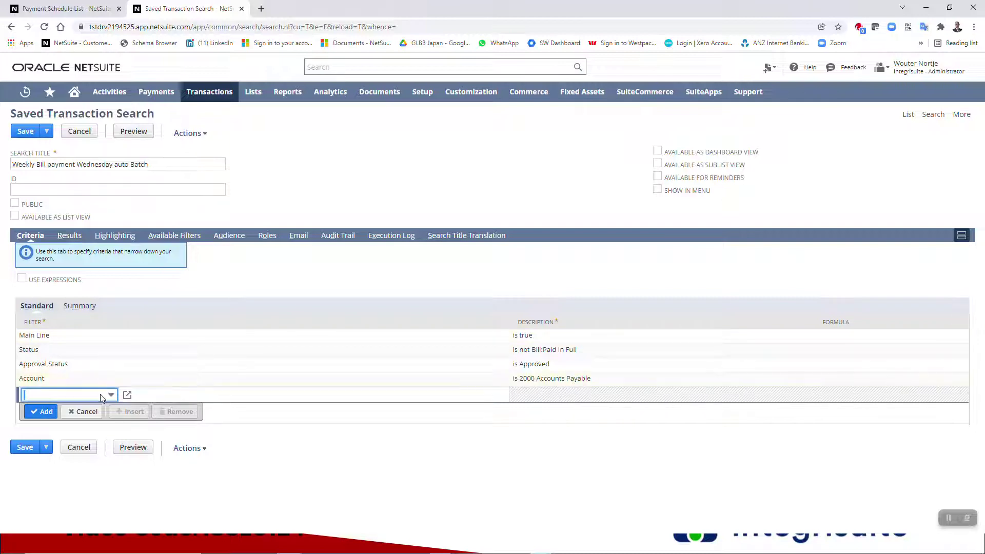
- Add an EFT File Format filter set to ABA
{"action": "type", "text": "EFT File Format (Custom C"}
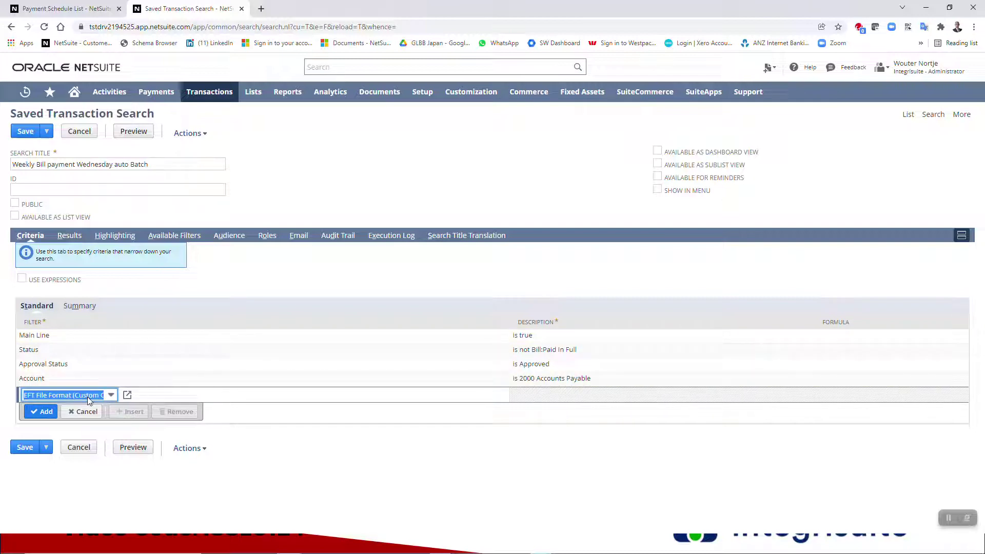
{"action": "key", "text": "Tab"}
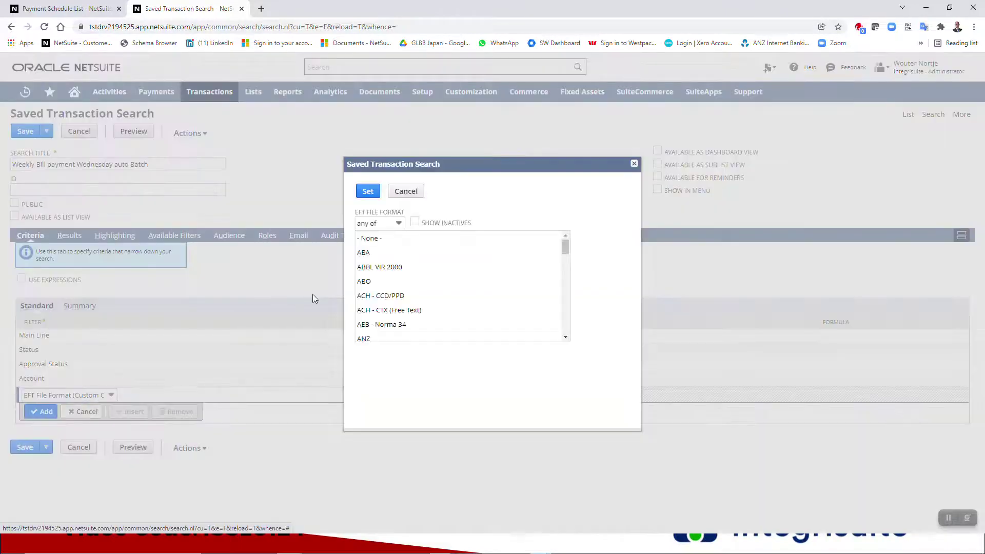
{"action": "left_click", "coordinate": [365, 254]}
{"action": "left_click", "coordinate": [368, 191]}
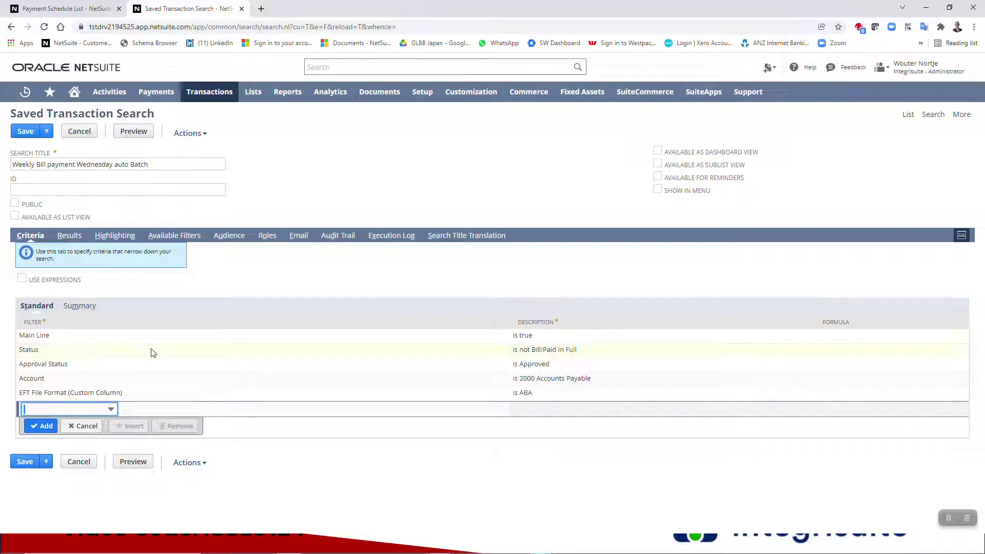
- Add a Subsidiary filter set to HEADQUARTERS : AMERICAS : US - West
{"action": "type", "text": "ssion Id"}
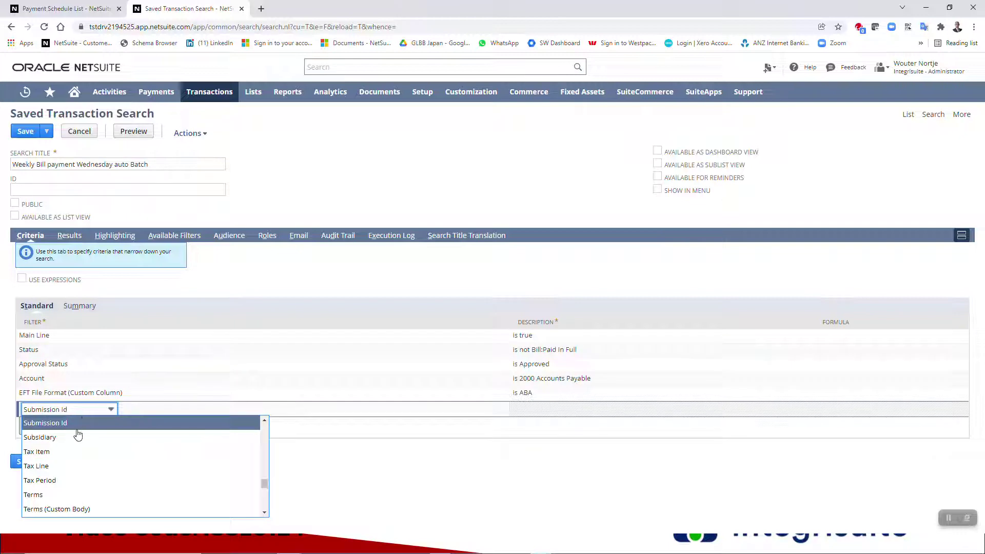
{"action": "left_click", "coordinate": [77, 434]}
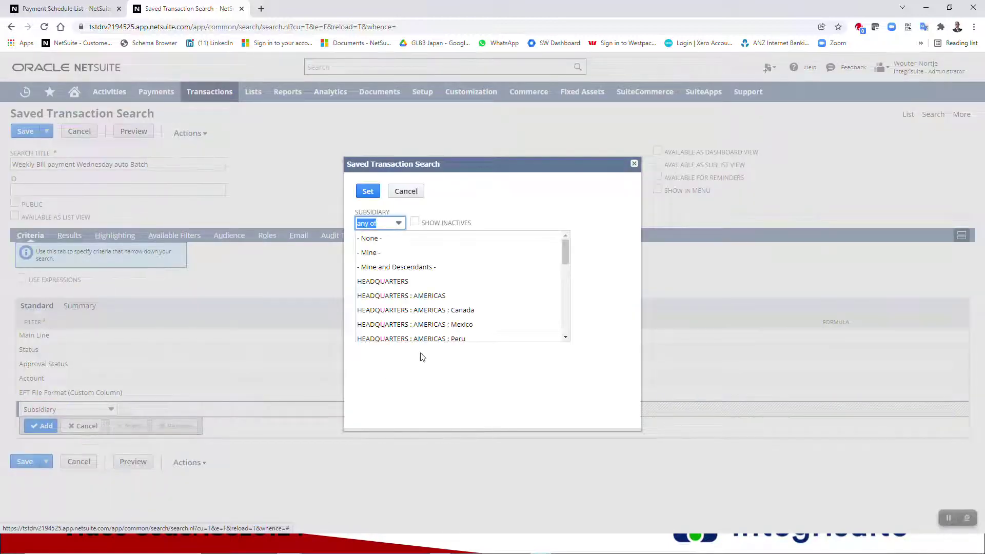
{"action": "left_click_drag", "start_coordinate": [566, 247], "coordinate": [564, 259]}
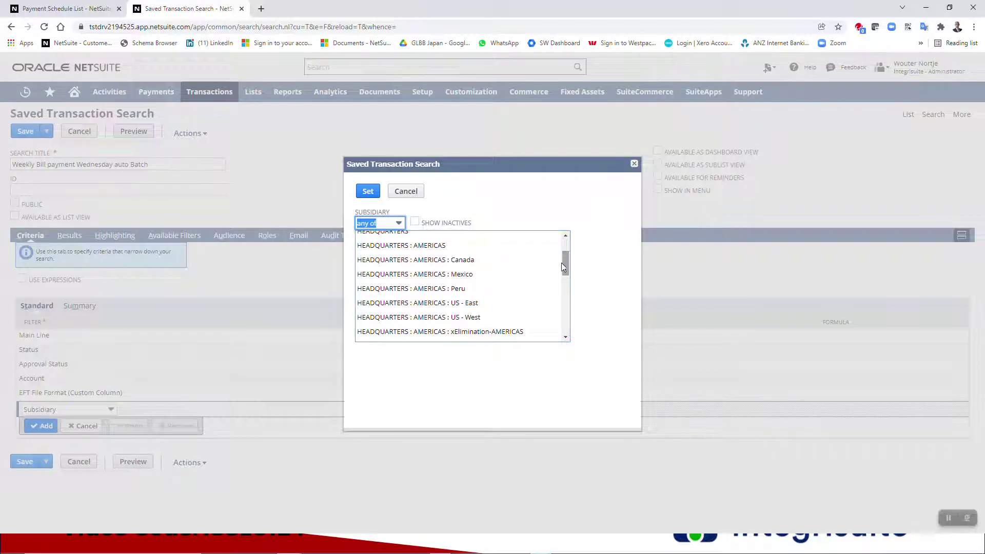
{"action": "left_click", "coordinate": [471, 318]}
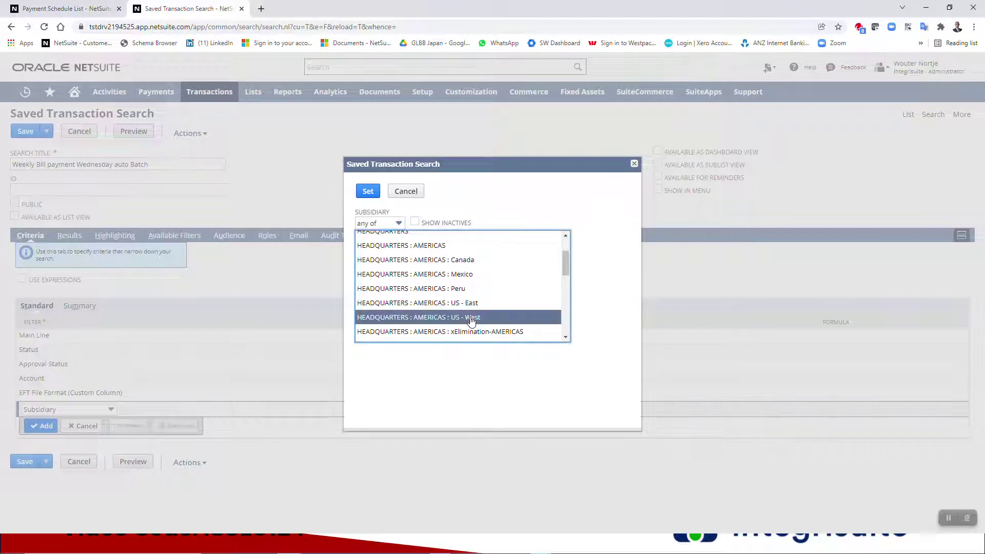
{"action": "left_click", "coordinate": [368, 191]}
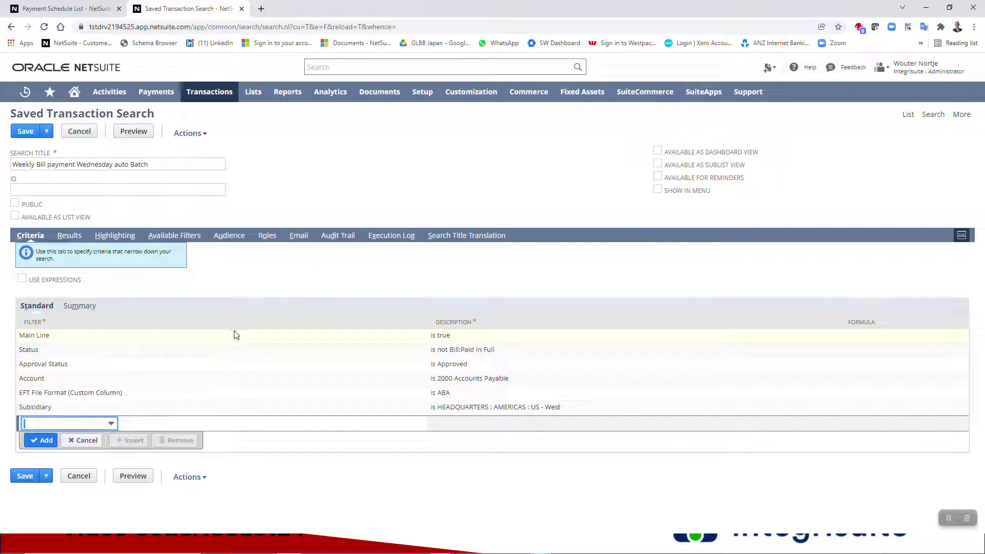
- Add a Due Date/Receive By filter using 'not on or before' with a relative date
{"action": "type", "text": "due"}
{"action": "key", "text": "Tab"}
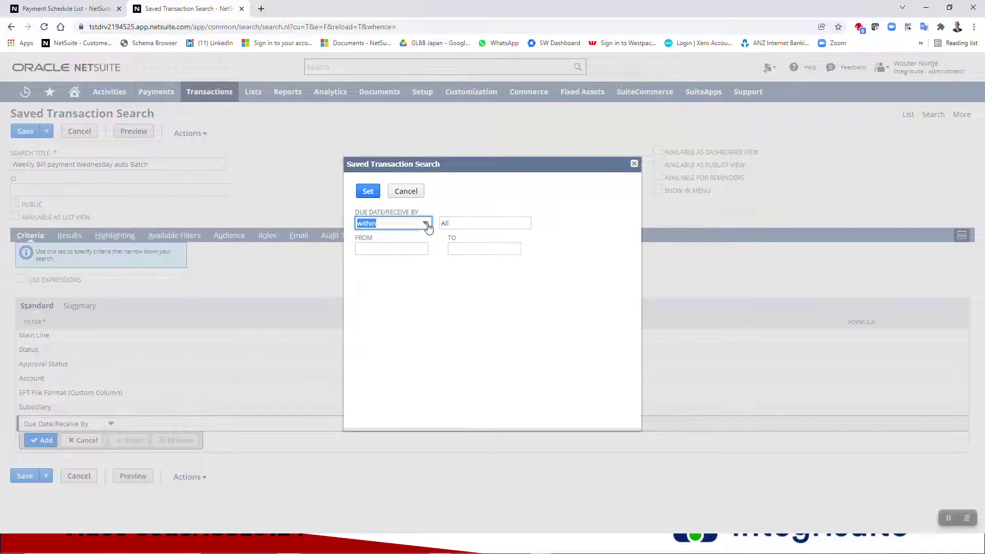
{"action": "left_click", "coordinate": [426, 224]}
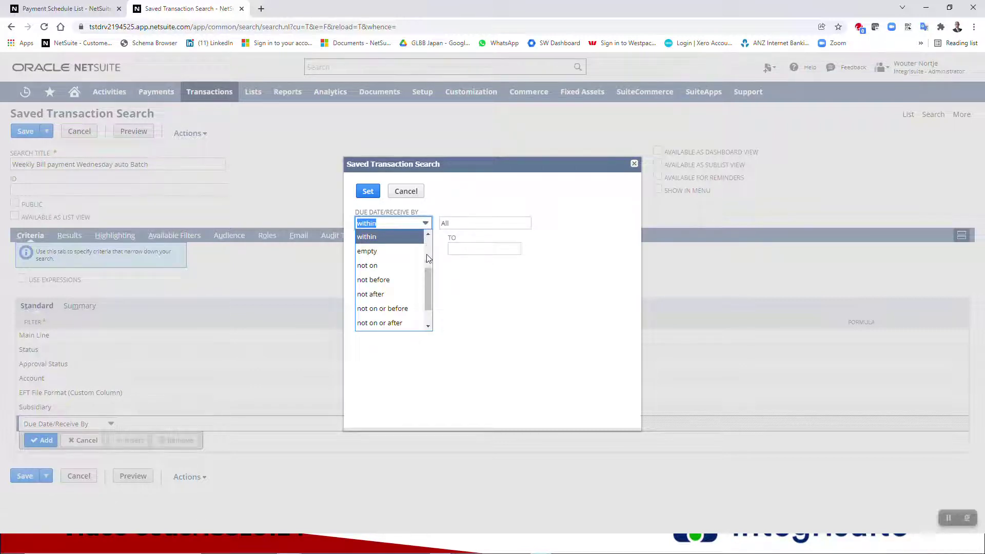
{"action": "left_click", "coordinate": [403, 281]}
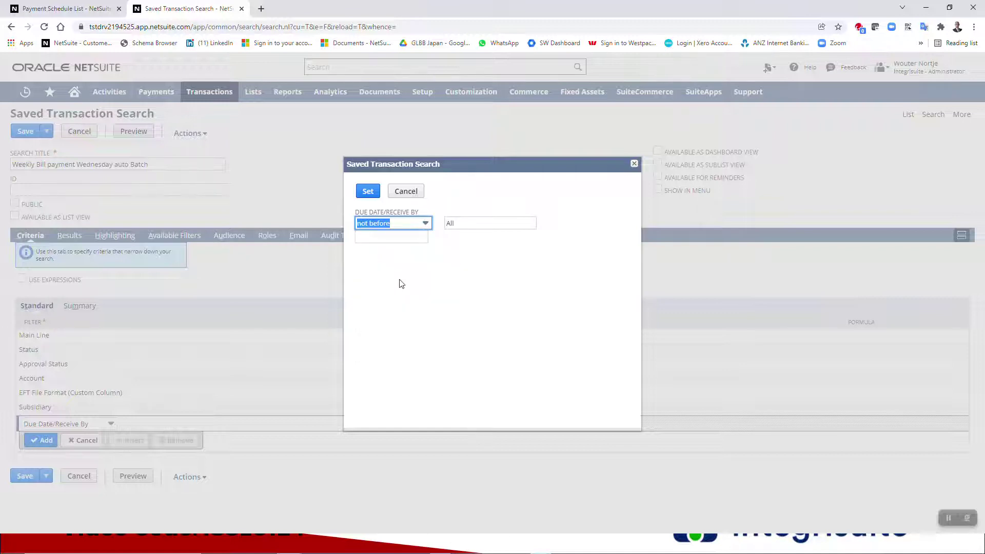
{"action": "left_click", "coordinate": [460, 224]}
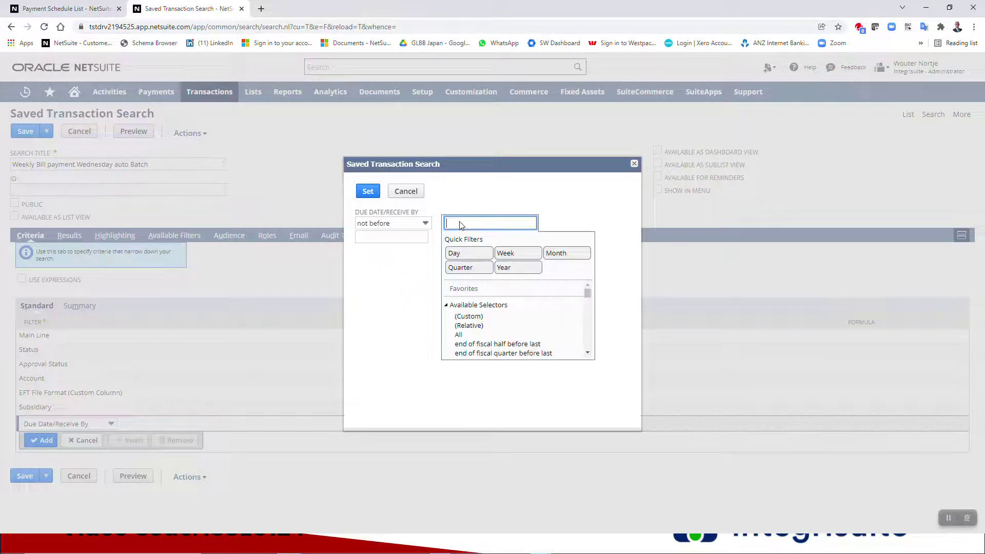
{"action": "left_click", "coordinate": [478, 316]}
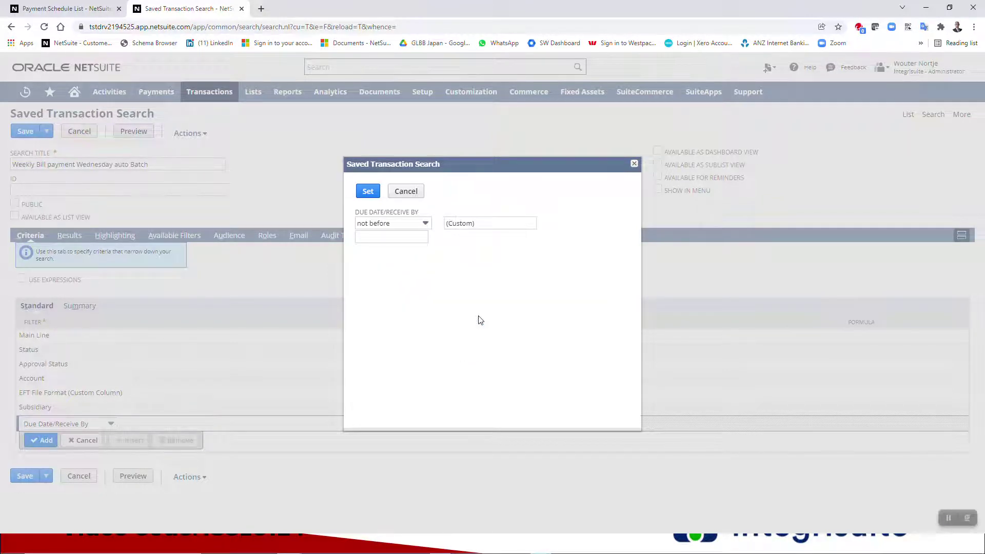
{"action": "left_click", "coordinate": [412, 239]}
{"action": "left_click", "coordinate": [436, 237]}
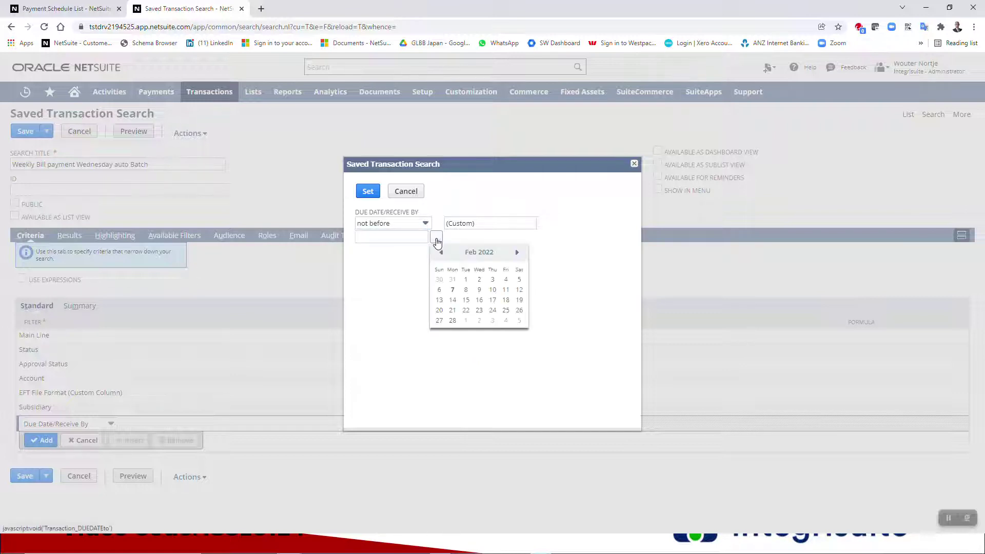
{"action": "left_click", "coordinate": [425, 223]}
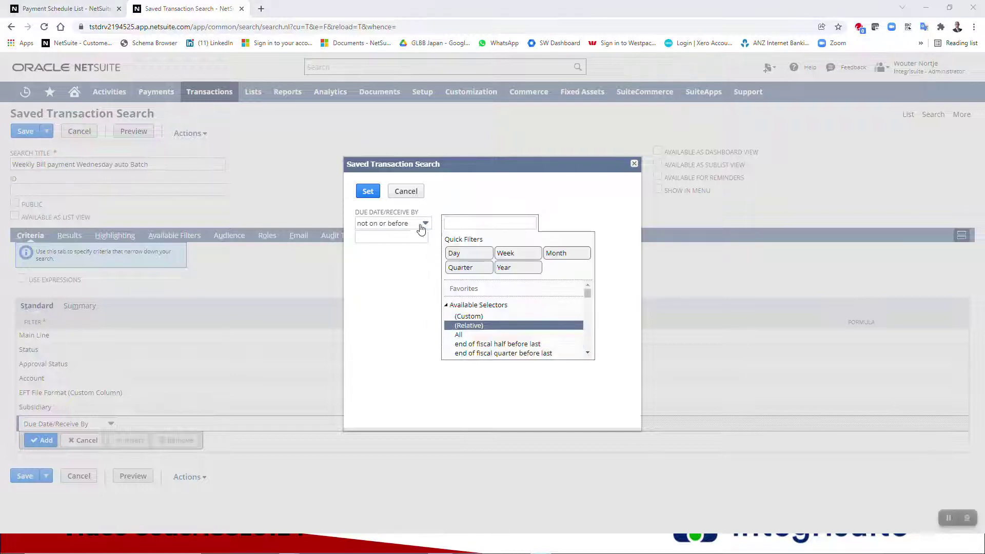
{"action": "left_click", "coordinate": [367, 225]}
{"action": "left_click", "coordinate": [480, 327]}
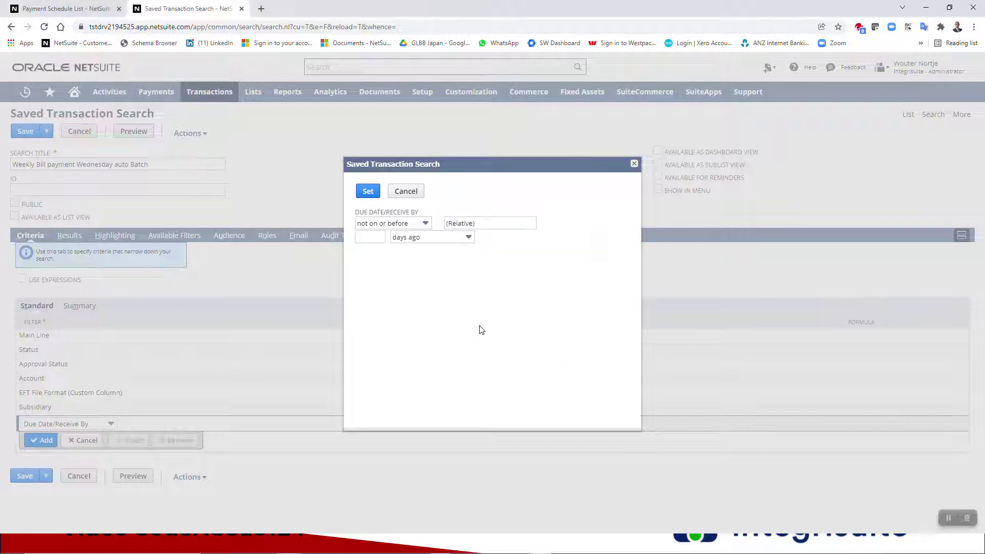
- Set the relative due date to 7 days from now and apply the criterion
{"action": "left_click", "coordinate": [378, 237]}
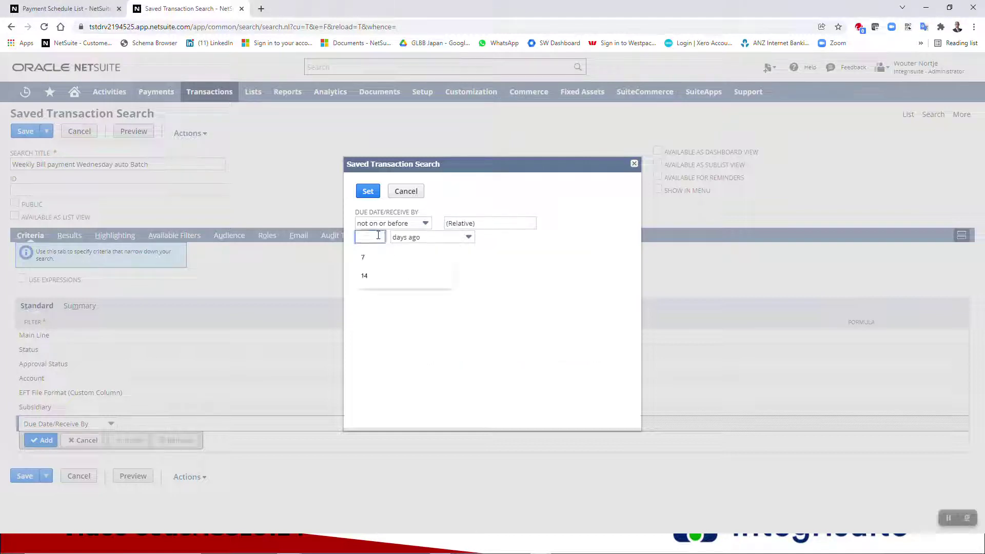
{"action": "type", "text": "7"}
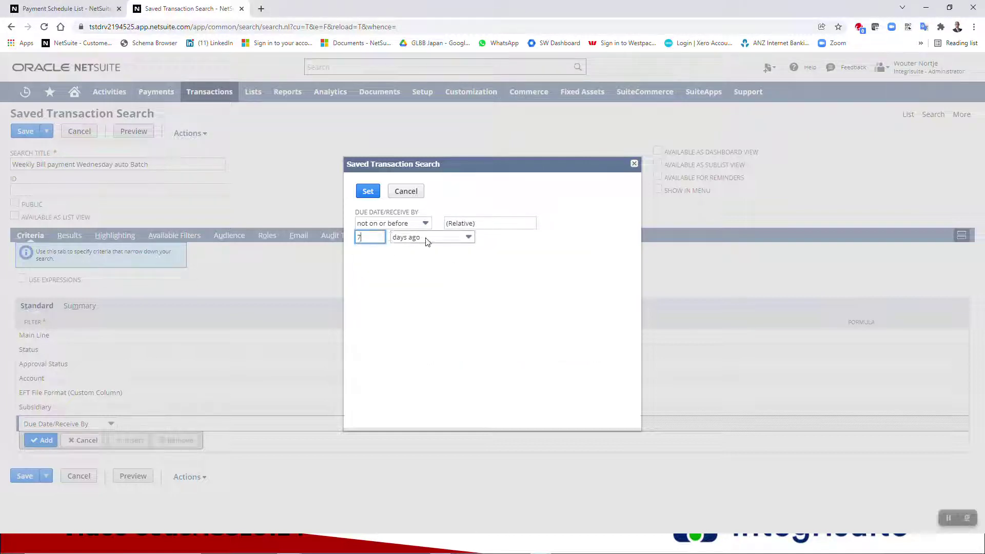
{"action": "left_click", "coordinate": [427, 240]}
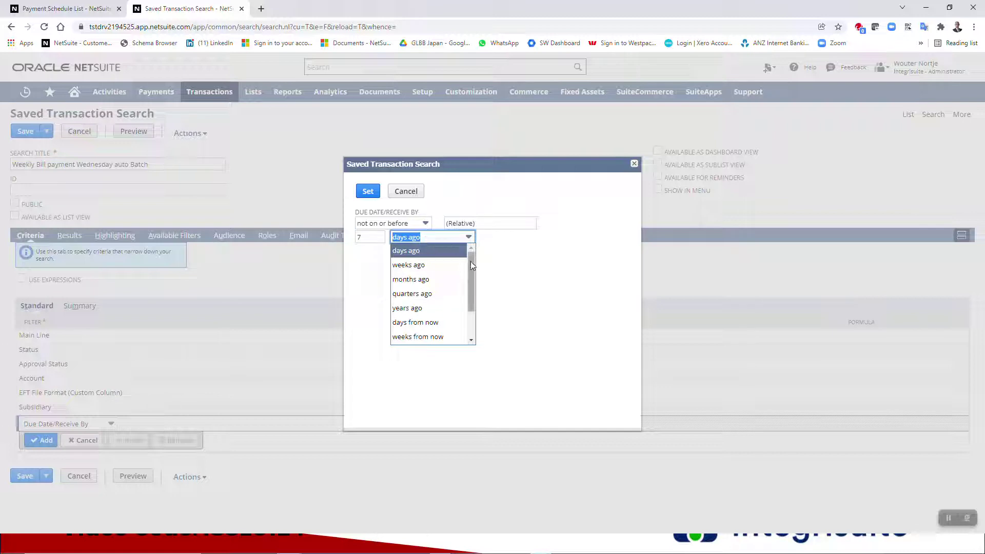
{"action": "left_click", "coordinate": [429, 323]}
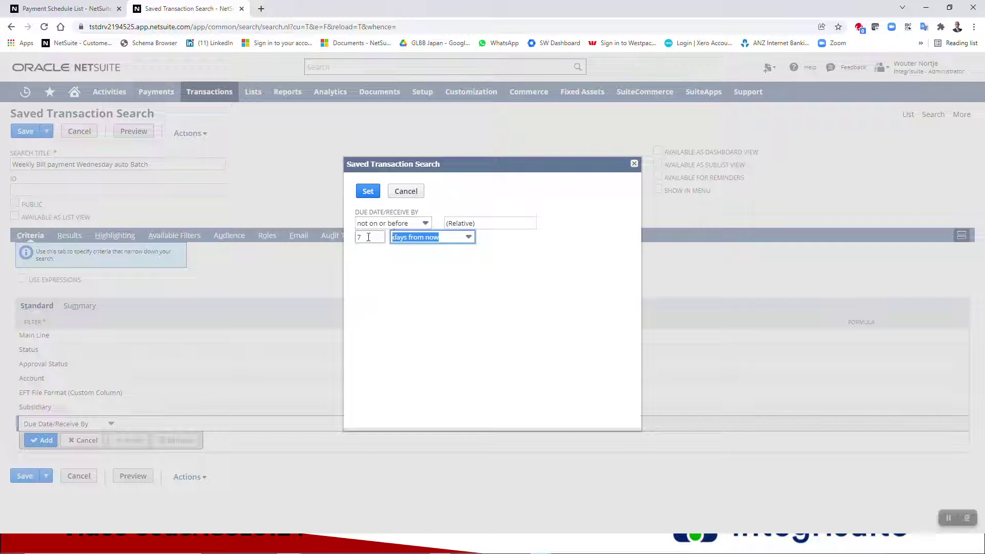
{"action": "left_click", "coordinate": [368, 192]}
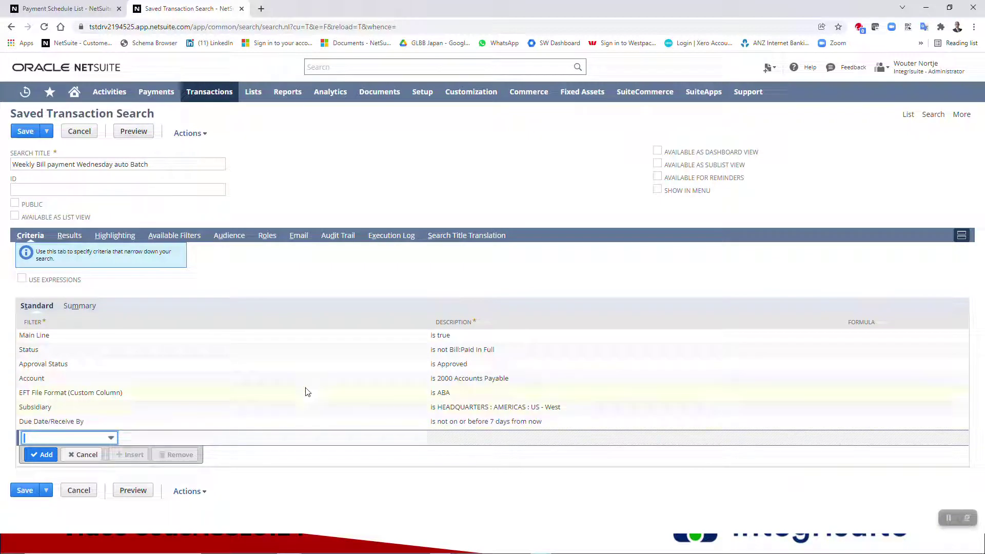
- Remove the Import Permit No., MX Operation Type and Import Declaration No. result columns
{"action": "left_click", "coordinate": [72, 237]}
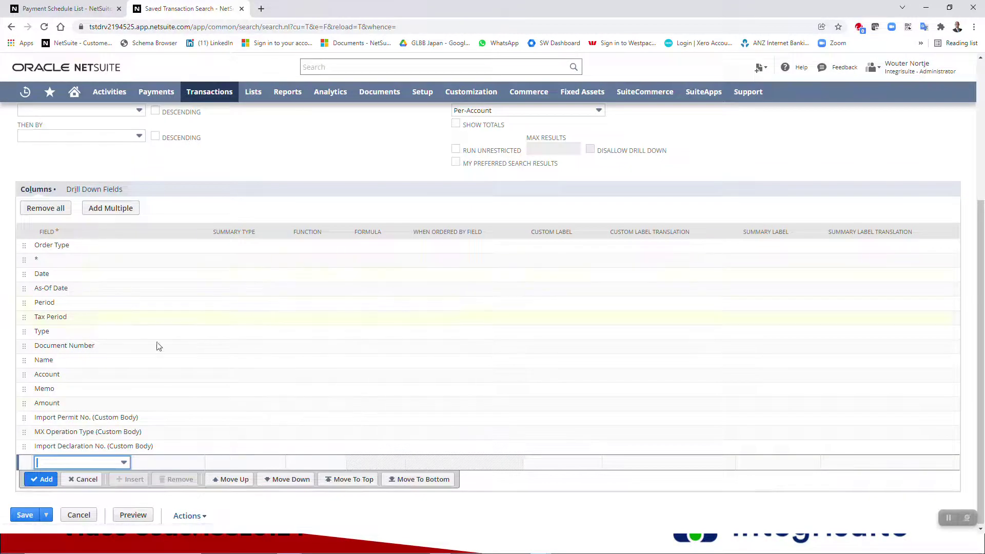
{"action": "left_click", "coordinate": [188, 420]}
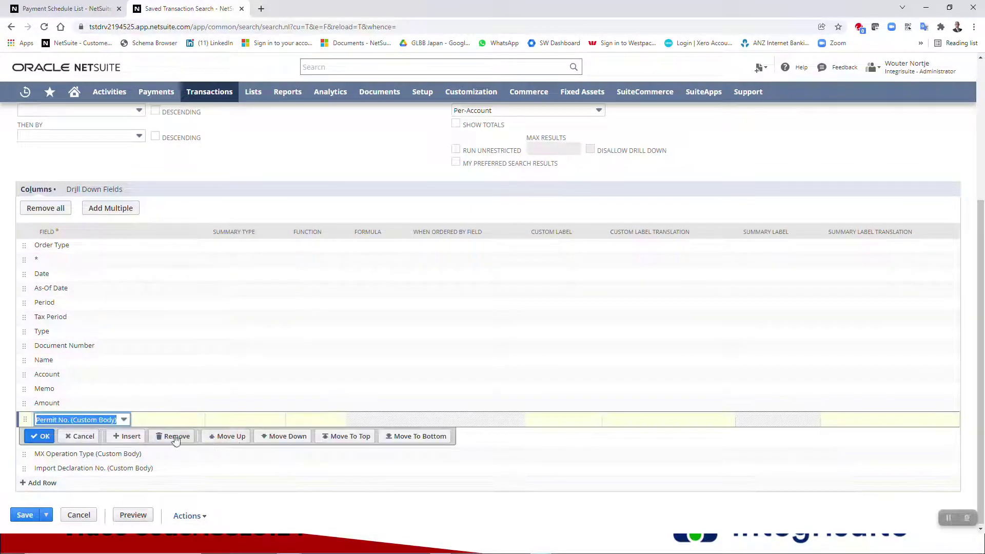
{"action": "left_click", "coordinate": [176, 439]}
{"action": "left_click", "coordinate": [176, 450]}
{"action": "left_click", "coordinate": [176, 465]}
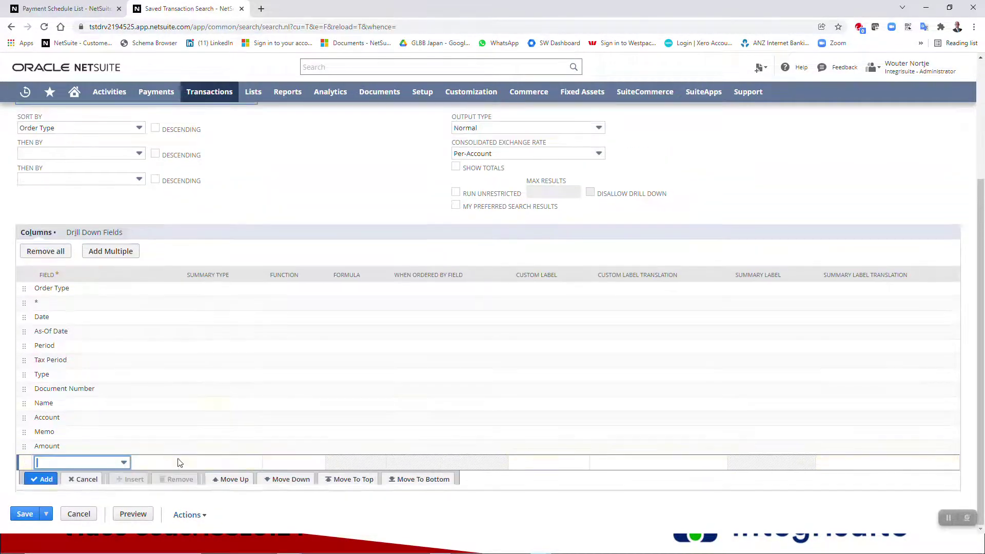
- Remove the Order Type, *, As-Of Date and Tax Period columns, then save the search
{"action": "left_click", "coordinate": [128, 290]}
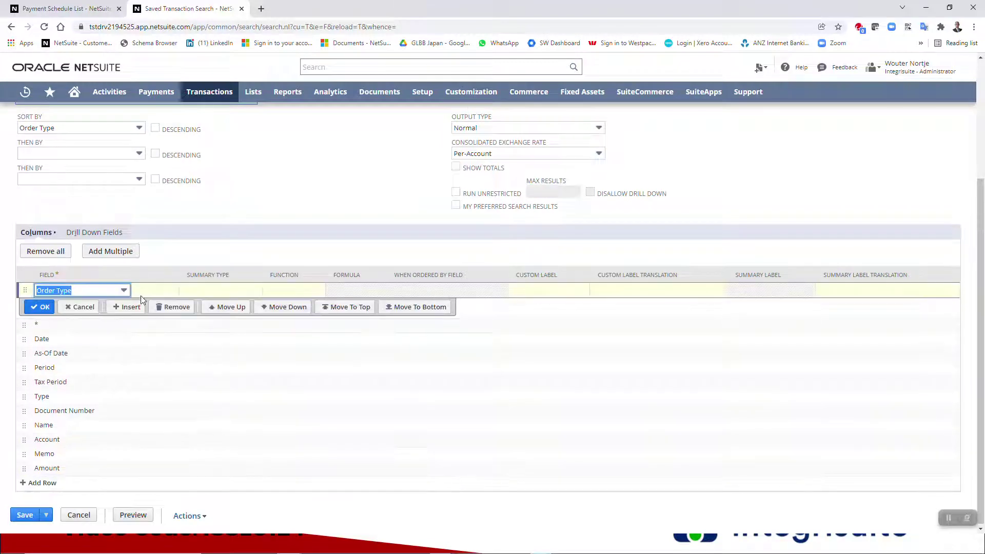
{"action": "left_click", "coordinate": [172, 306]}
{"action": "left_click", "coordinate": [173, 325]}
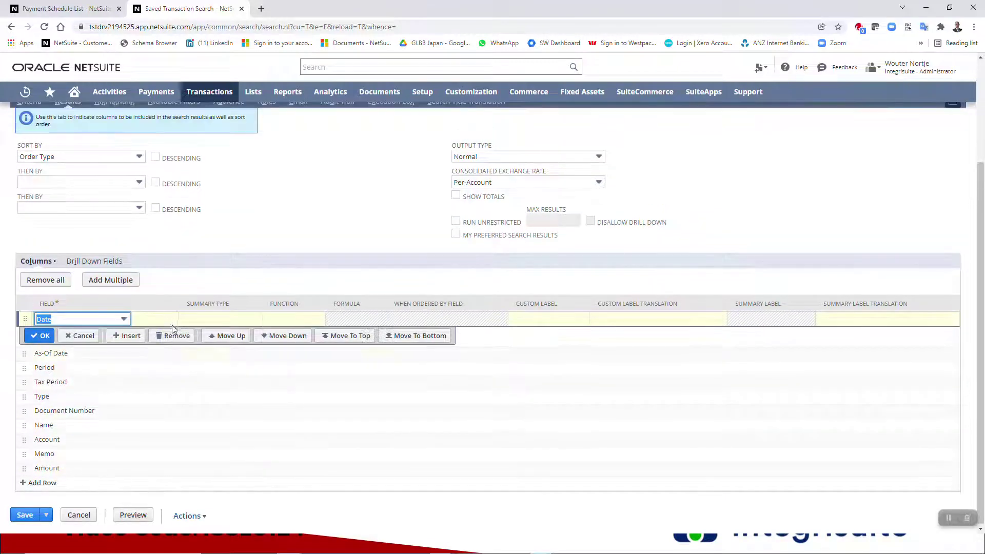
{"action": "left_click", "coordinate": [159, 359]}
{"action": "left_click", "coordinate": [172, 352]}
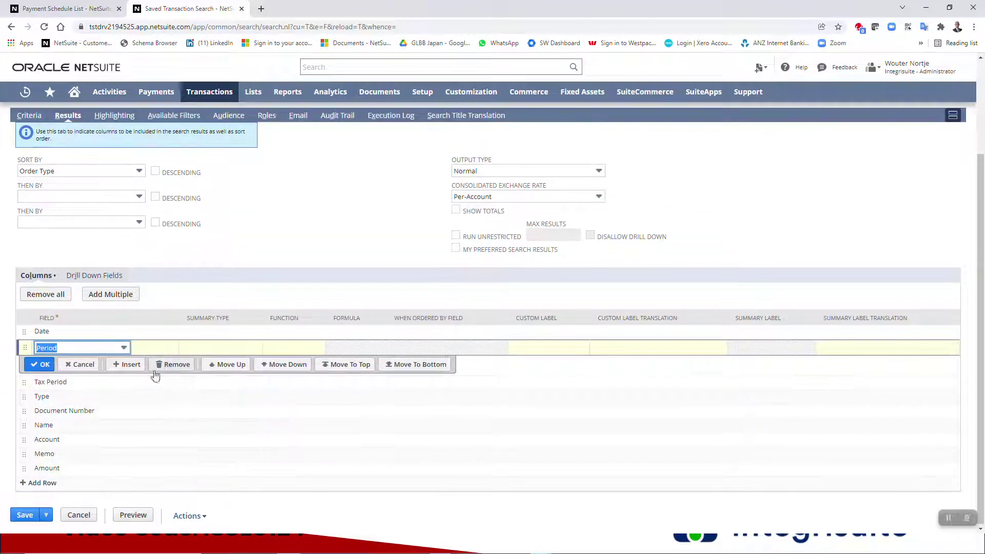
{"action": "left_click", "coordinate": [148, 389]}
{"action": "left_click", "coordinate": [173, 380]}
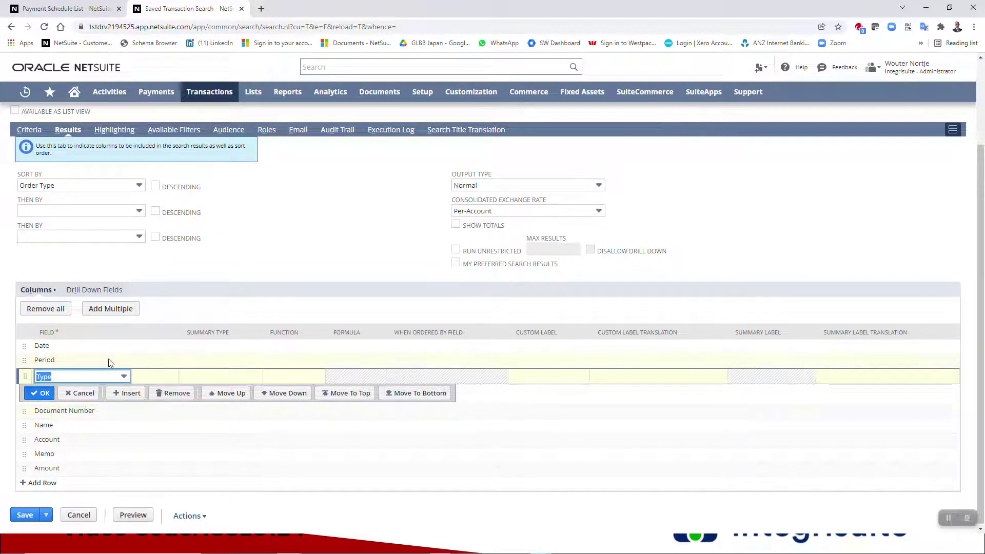
{"action": "scroll", "coordinate": [110, 363], "scroll_direction": "up", "scroll_amount": 3}
{"action": "left_click", "coordinate": [24, 135]}
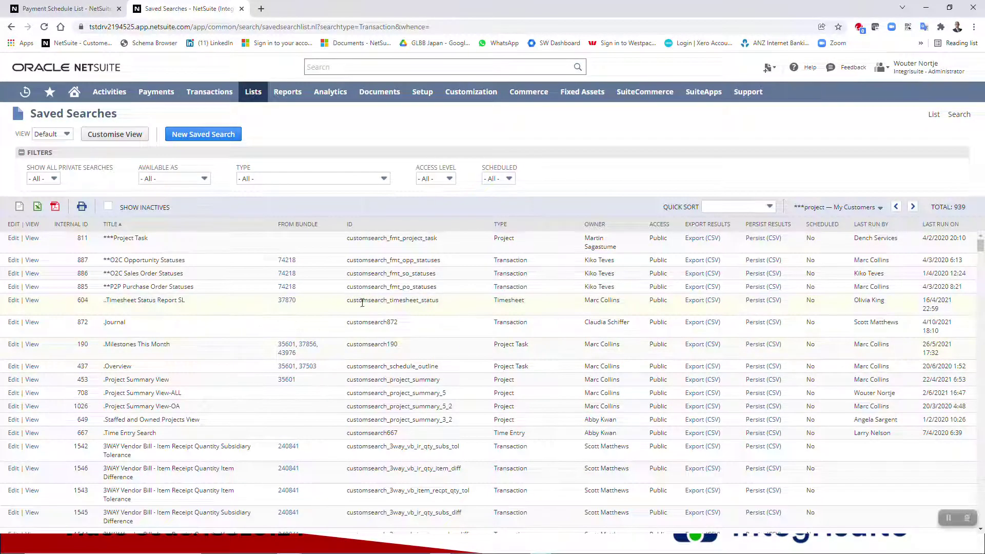
- Sort saved searches by Internal ID and view the Weekly Bill payment Wednesday auto Batch results
{"action": "left_click", "coordinate": [68, 227]}
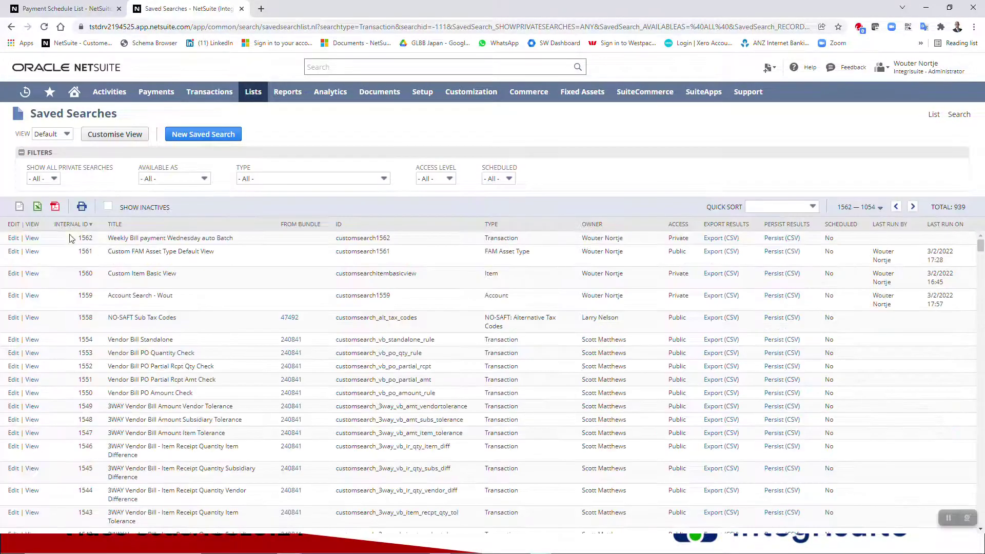
{"action": "left_click", "coordinate": [31, 239]}
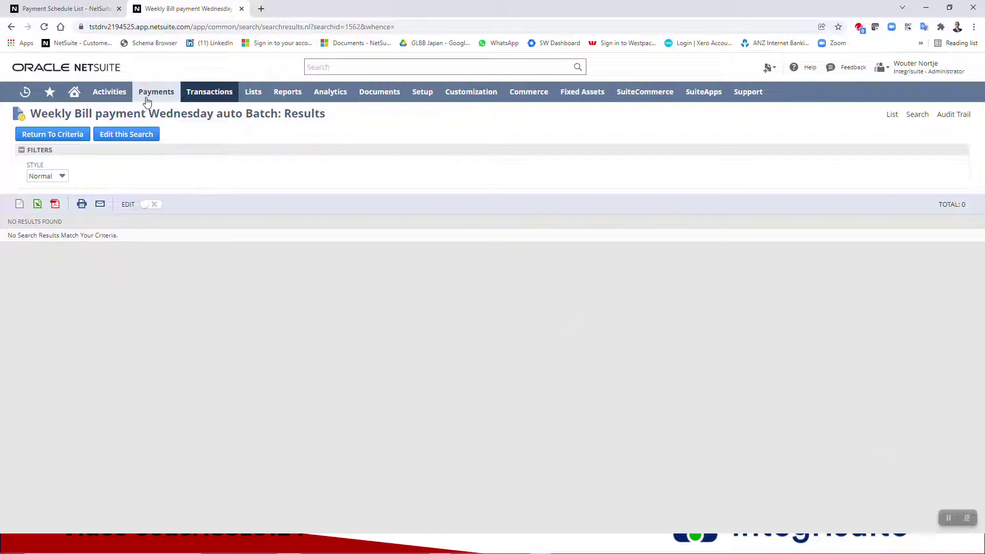
- Open Company Bank Details in a new tab and start a new record named 'UA West'
{"action": "mouse_move", "coordinate": [149, 94]}
{"action": "mouse_move", "coordinate": [160, 135]}
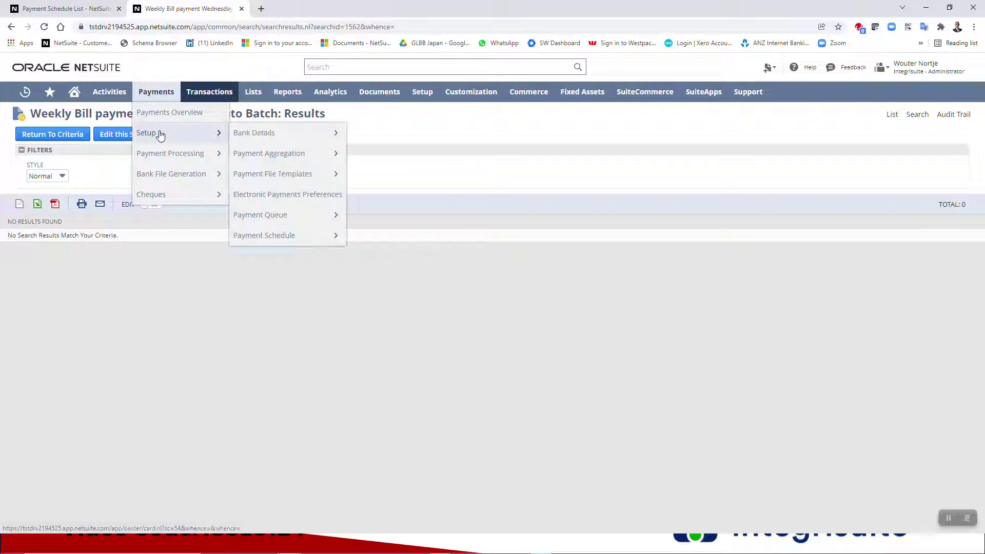
{"action": "right_click", "coordinate": [241, 133]}
{"action": "left_click", "coordinate": [271, 140]}
{"action": "left_click", "coordinate": [302, 10]}
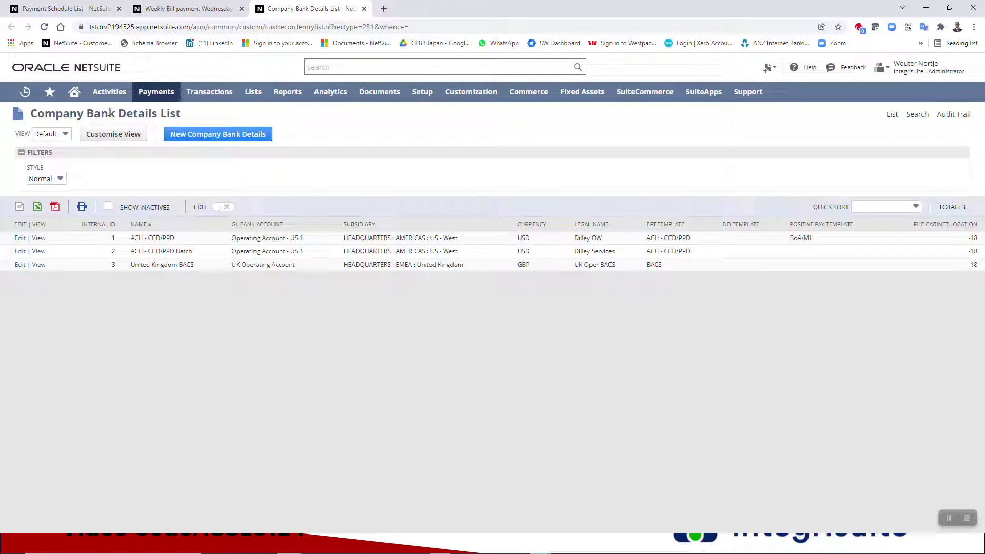
{"action": "left_click", "coordinate": [196, 136]}
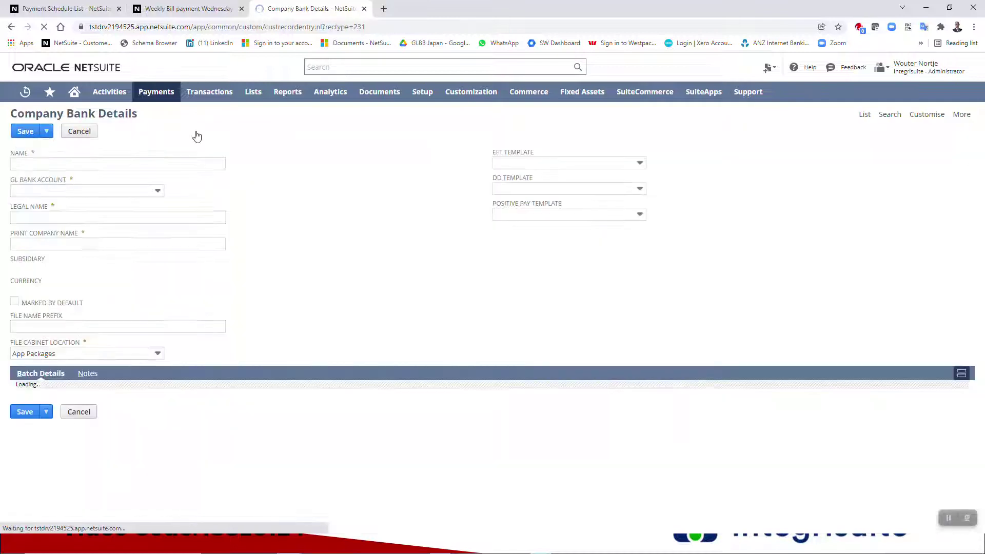
{"action": "left_click", "coordinate": [102, 165]}
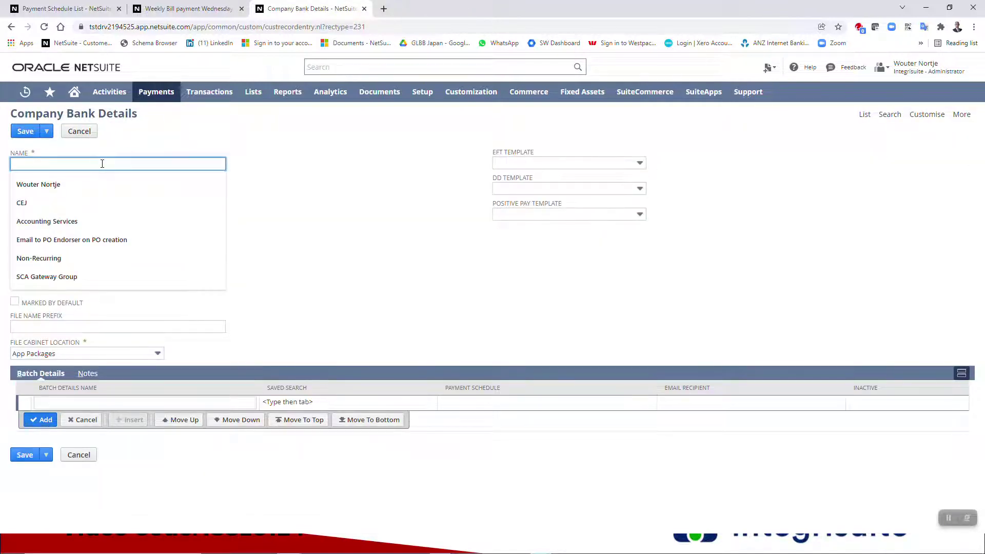
{"action": "type", "text": "UA West"}
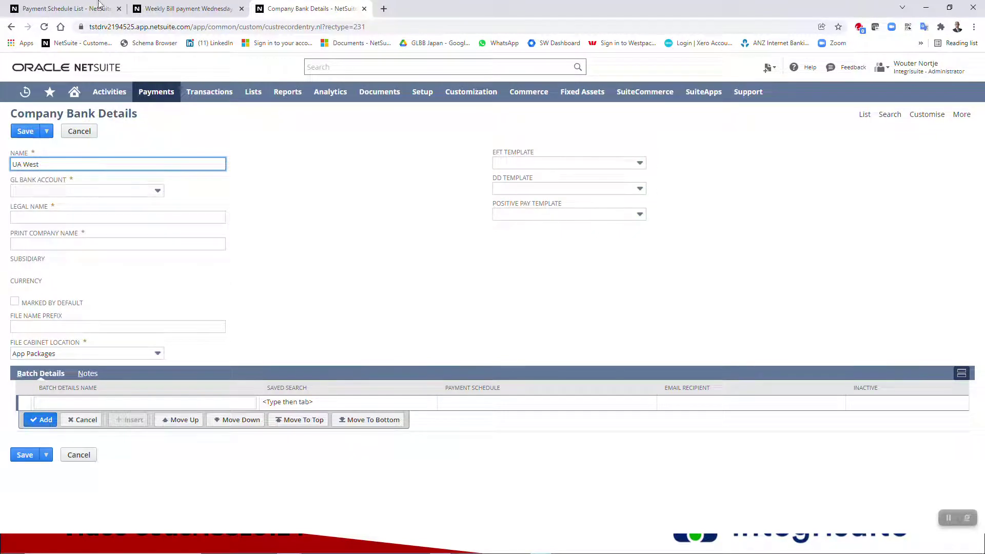
- Review the Weekly Bill payment search criteria, cancel the editor, and return to the bank details form
{"action": "left_click", "coordinate": [72, 6]}
{"action": "left_click", "coordinate": [205, 6]}
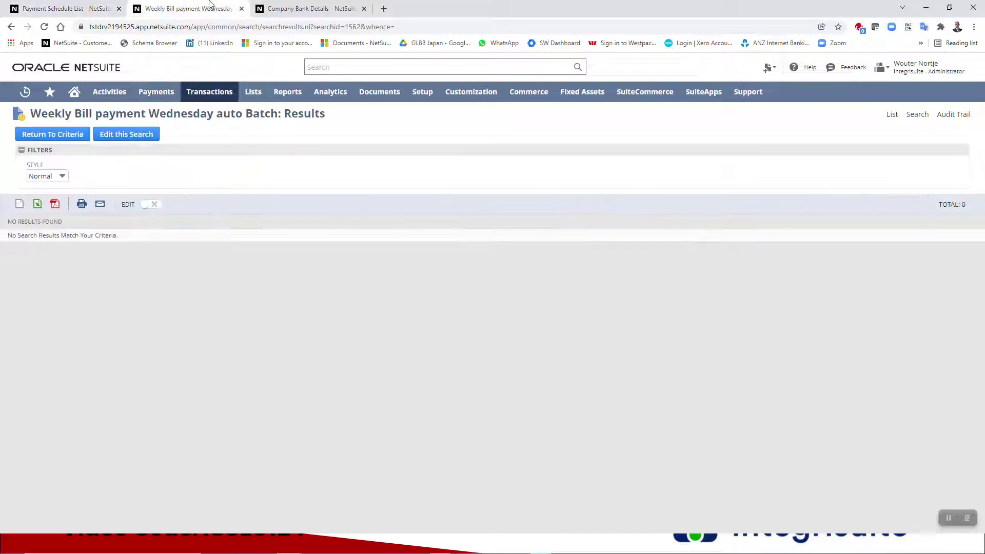
{"action": "left_click", "coordinate": [132, 138]}
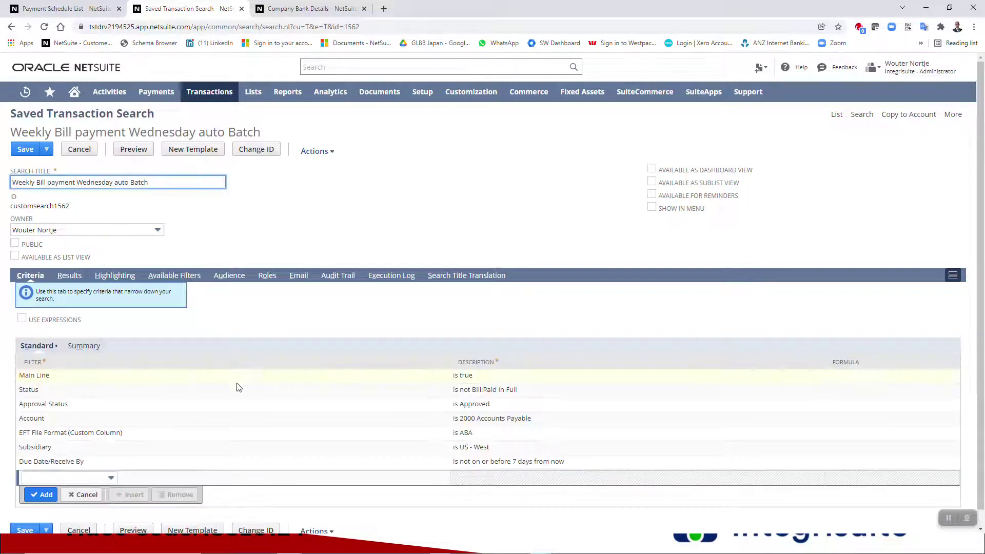
{"action": "left_click", "coordinate": [79, 149]}
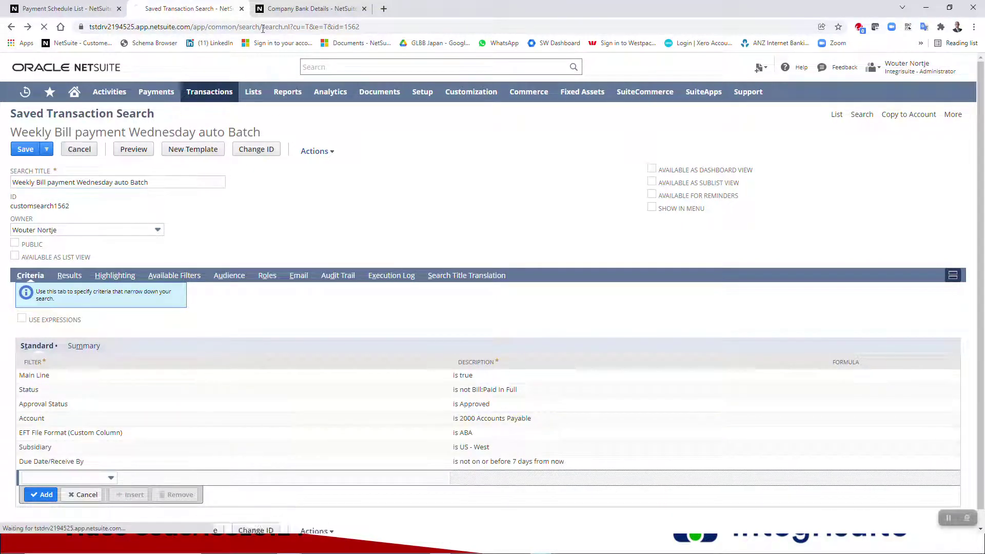
{"action": "left_click", "coordinate": [278, 9]}
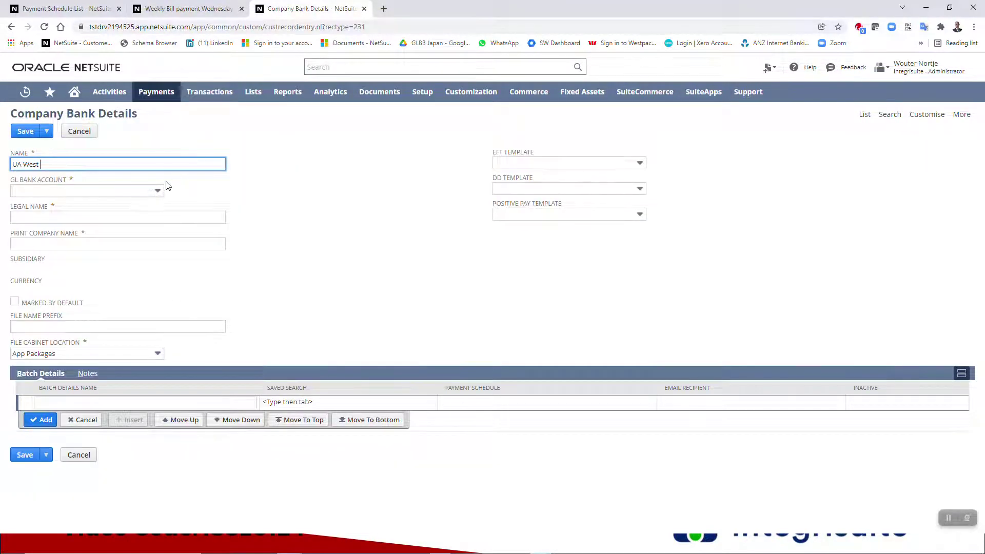
- Correct the record name and set the GL bank account to Australian Operating Bank
{"action": "key", "text": "BackSpace"}
{"action": "type", "text": "s"}
{"action": "left_click", "coordinate": [132, 194]}
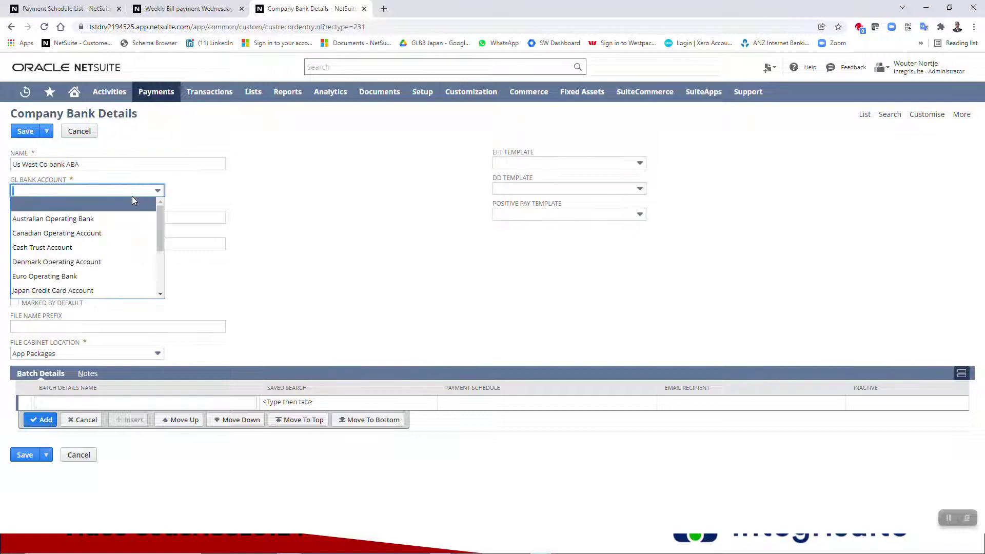
{"action": "left_click", "coordinate": [116, 220]}
- Enter legal name 'Aus bank Legal' and copy it into Print Company Name
{"action": "left_click", "coordinate": [115, 218]}
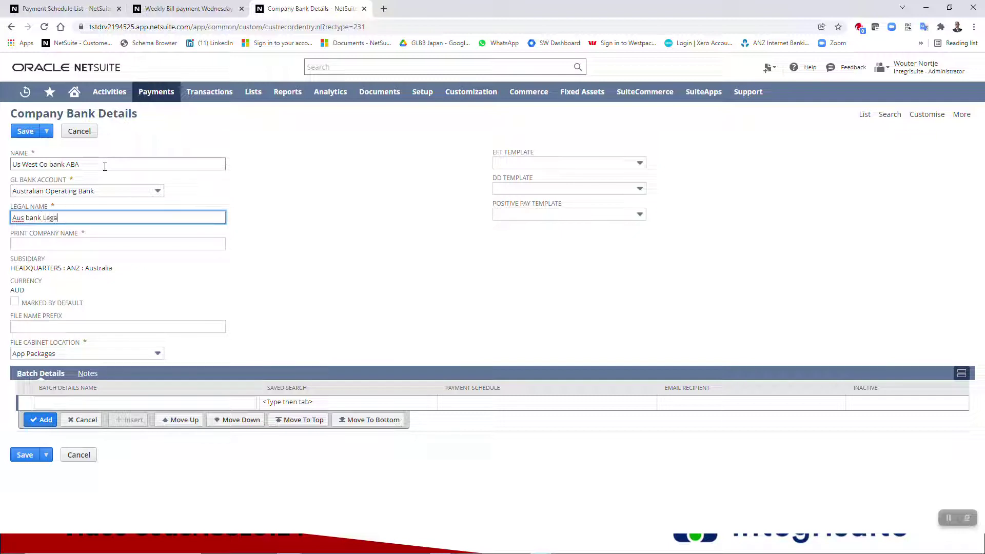
{"action": "key", "text": "Tab"}
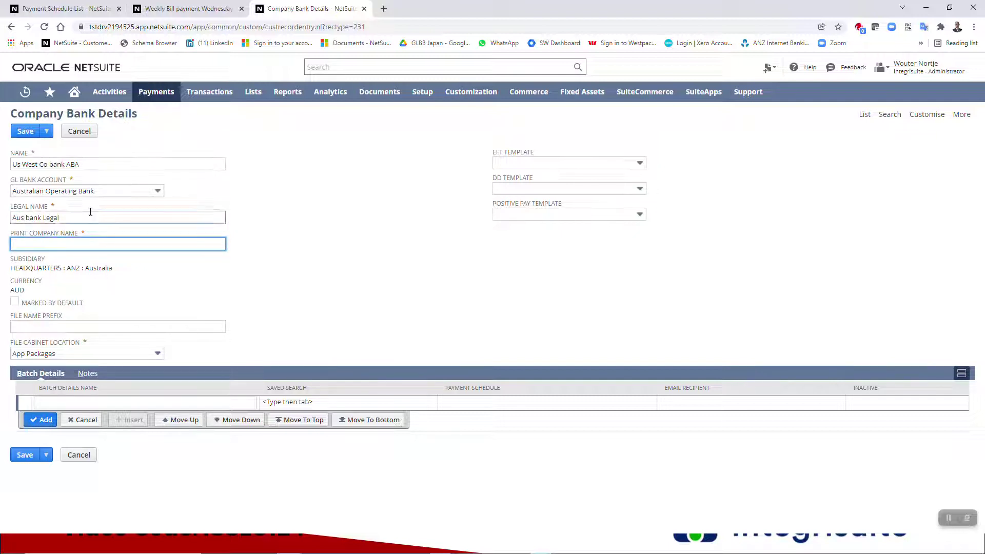
{"action": "key", "text": "shift+Tab"}
{"action": "key", "text": "ctrl+c"}
{"action": "left_click", "coordinate": [96, 250]}
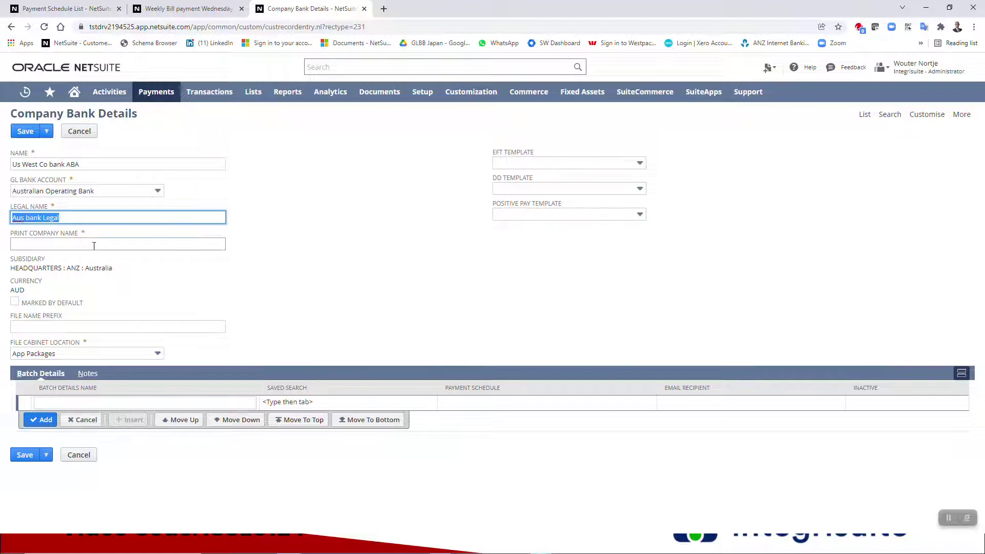
{"action": "key", "text": "ctrl+v"}
{"action": "key", "text": "Tab"}
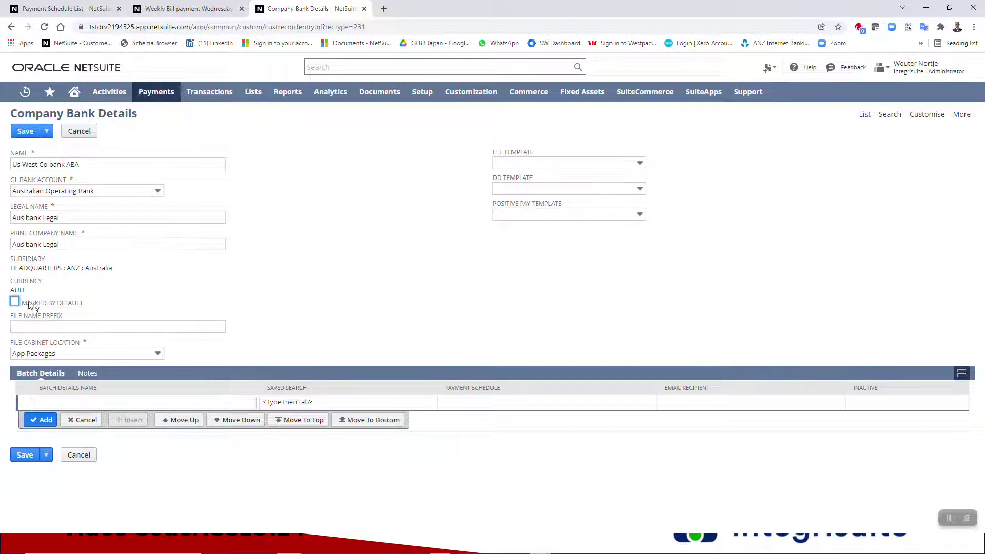
- Mark the bank details as default, with file name prefix ASW and EFT template ABA
{"action": "left_click", "coordinate": [14, 303]}
{"action": "left_click", "coordinate": [44, 329]}
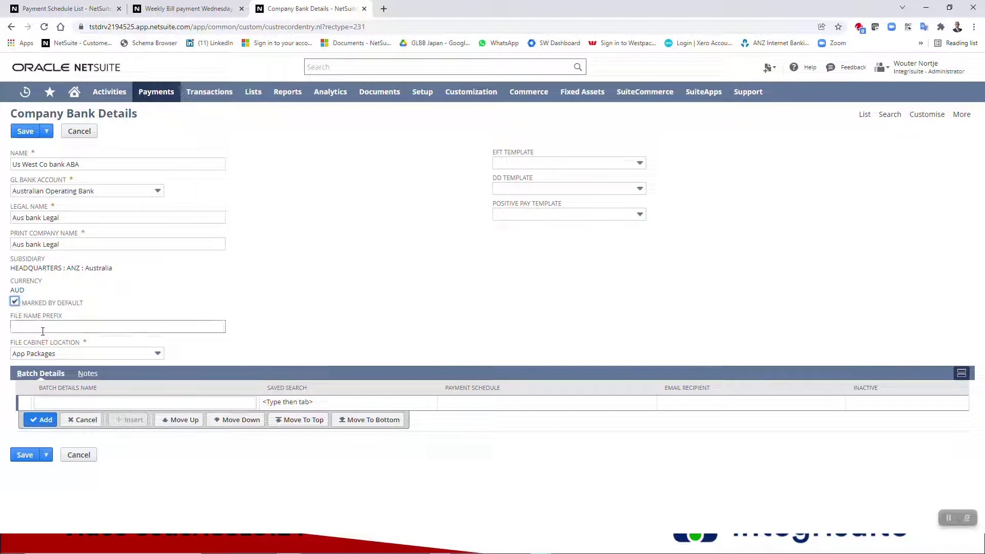
{"action": "type", "text": "ASW"}
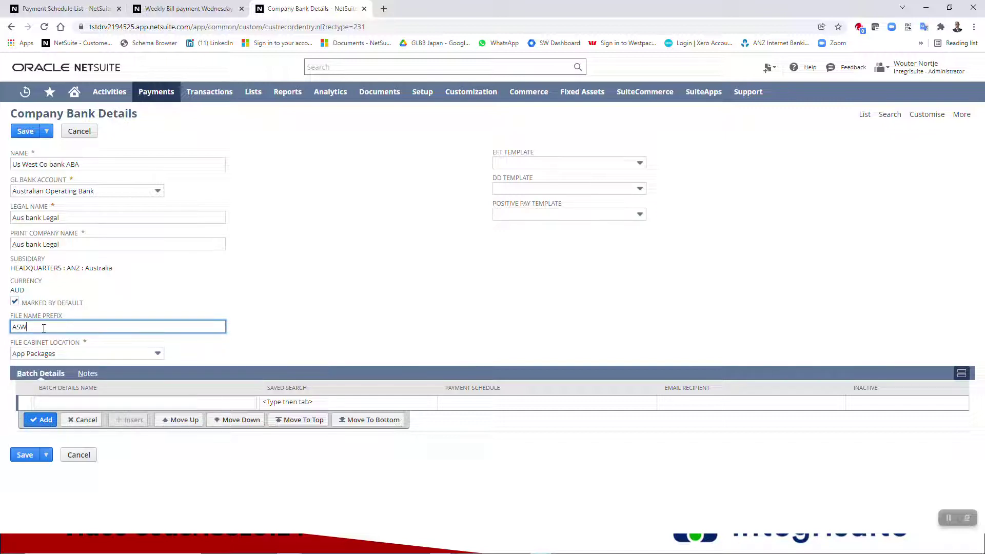
{"action": "left_click", "coordinate": [517, 164]}
{"action": "left_click", "coordinate": [507, 192]}
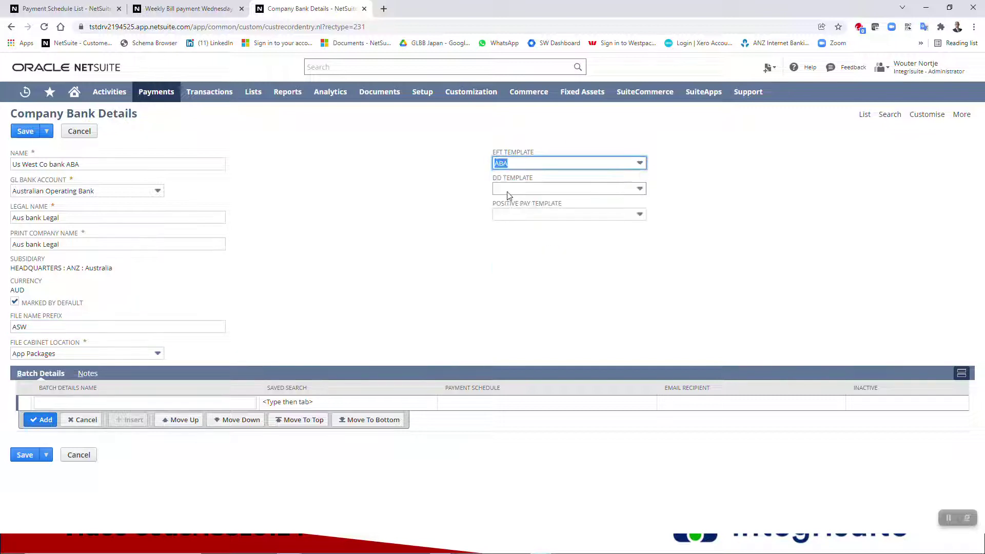
{"action": "left_click", "coordinate": [171, 11]}
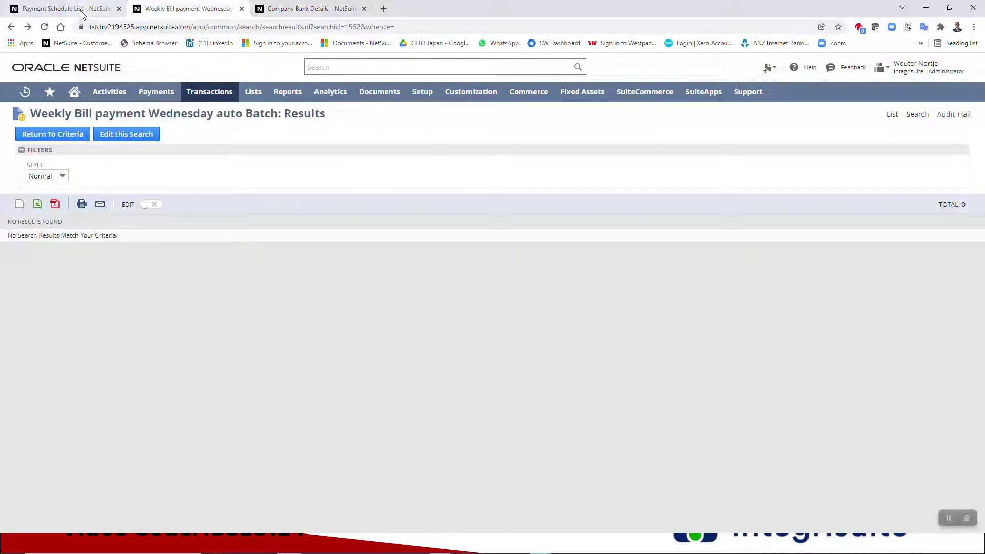
{"action": "left_click", "coordinate": [313, 8]}
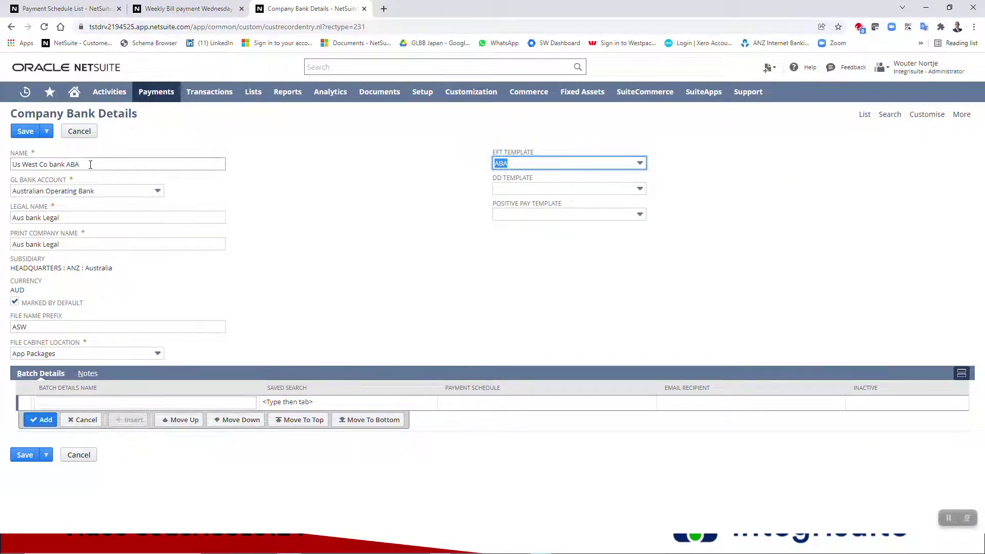
- Copy 'Us West Co bank ABA' into the Batch Details Name and enter 'week' as the saved search
{"action": "left_click_drag", "start_coordinate": [88, 164], "coordinate": [1, 183]}
{"action": "key", "text": "ctrl+c"}
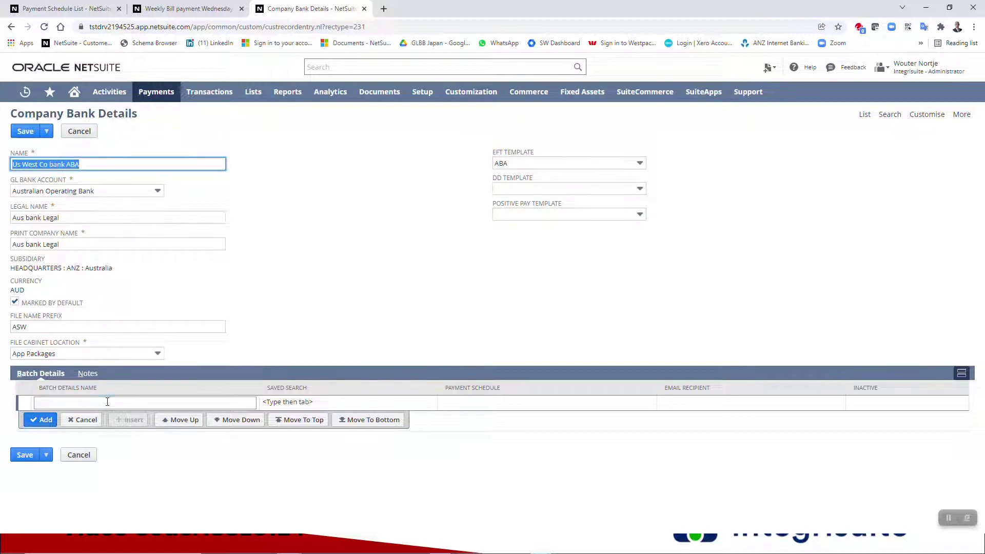
{"action": "left_click", "coordinate": [107, 402]}
{"action": "key", "text": "ctrl+v"}
{"action": "key", "text": "Tab"}
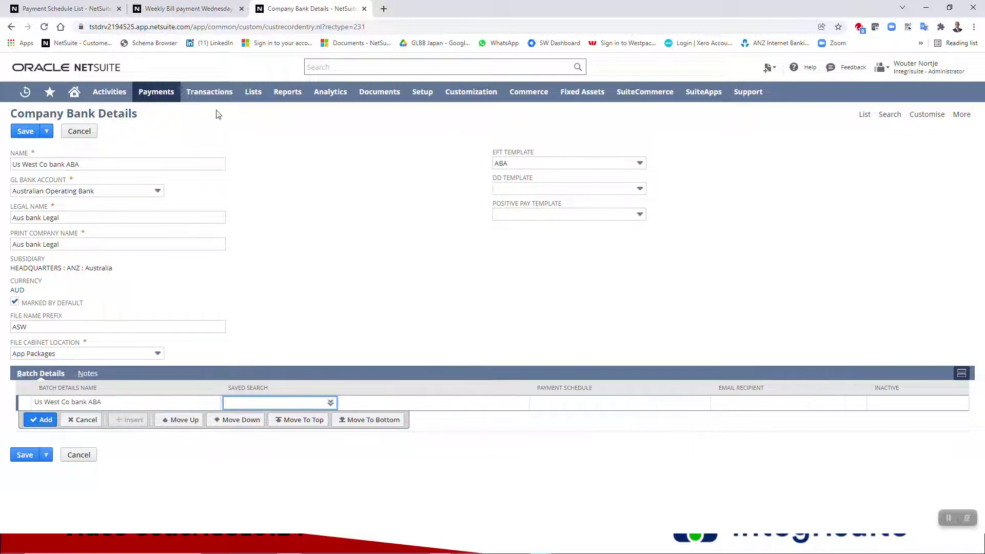
{"action": "left_click", "coordinate": [170, 9]}
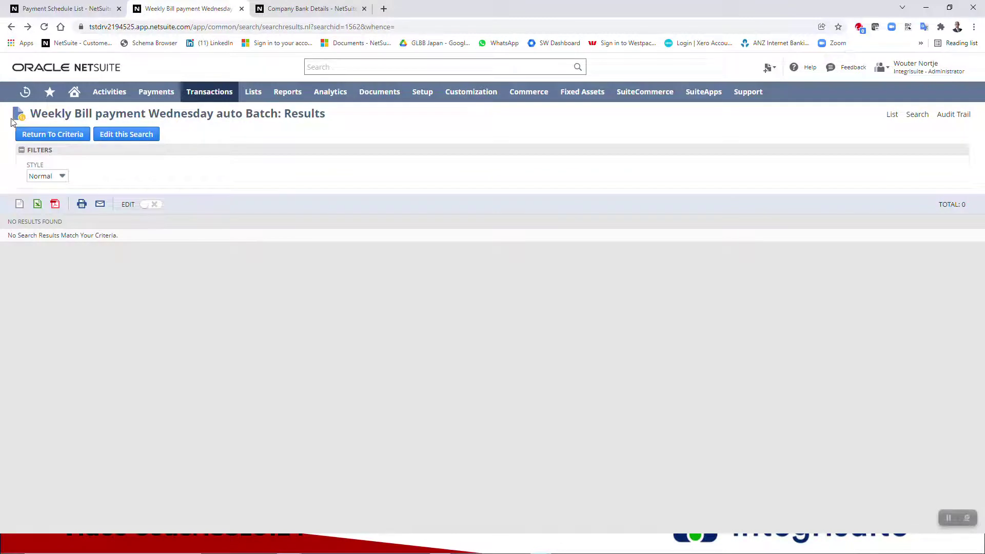
{"action": "left_click", "coordinate": [308, 9]}
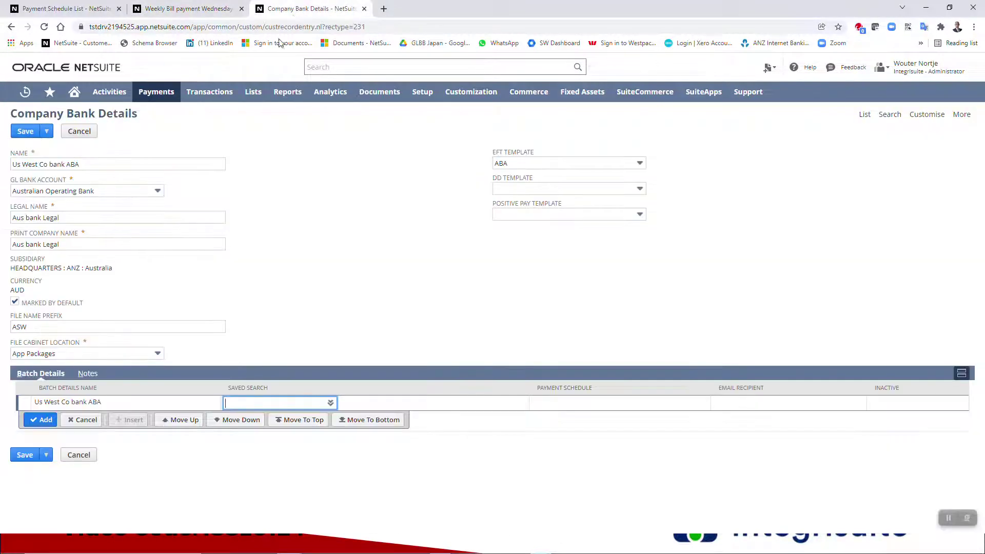
{"action": "type", "text": "week"}
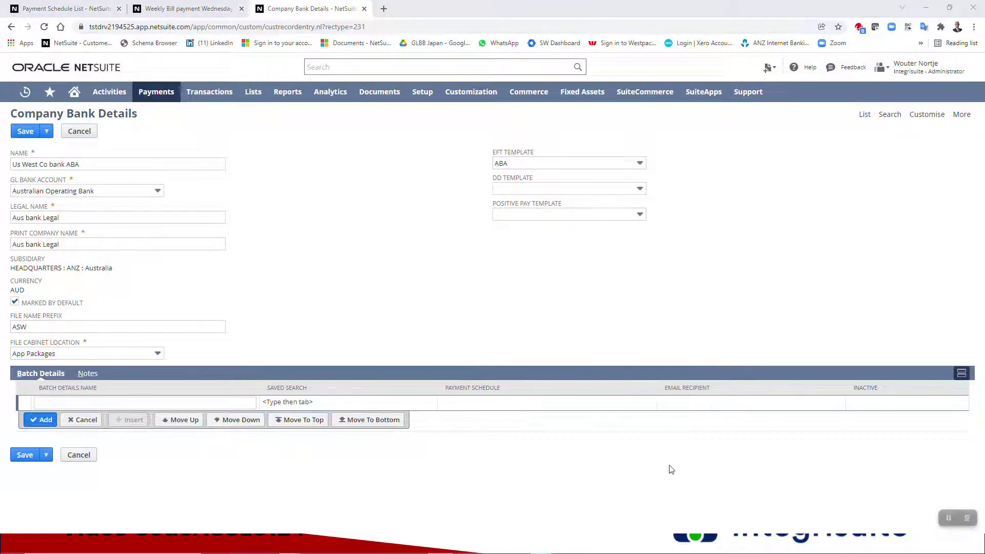
- Save the record, dismissing the missing batch name warning and saving again
{"action": "left_click", "coordinate": [24, 132]}
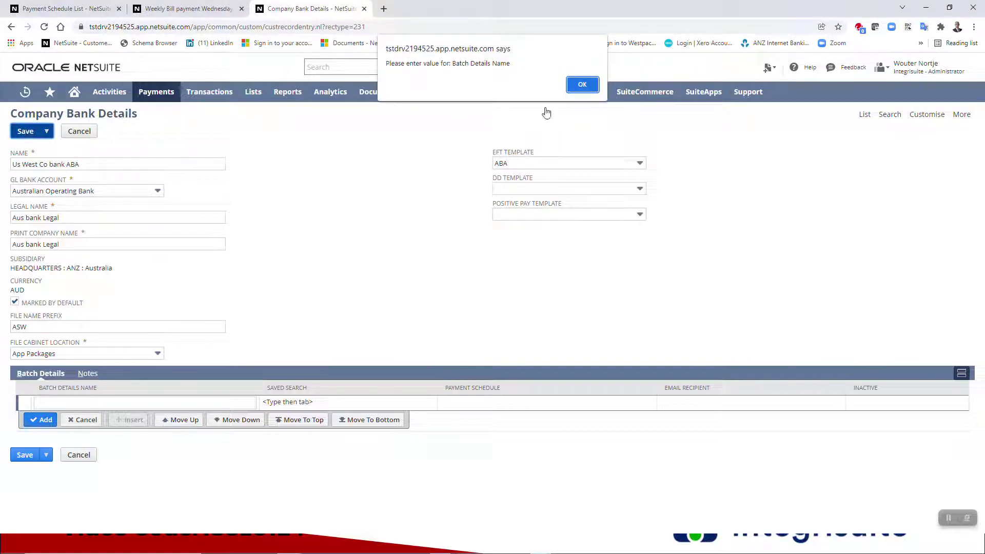
{"action": "left_click", "coordinate": [583, 85]}
{"action": "mouse_move", "coordinate": [582, 93]}
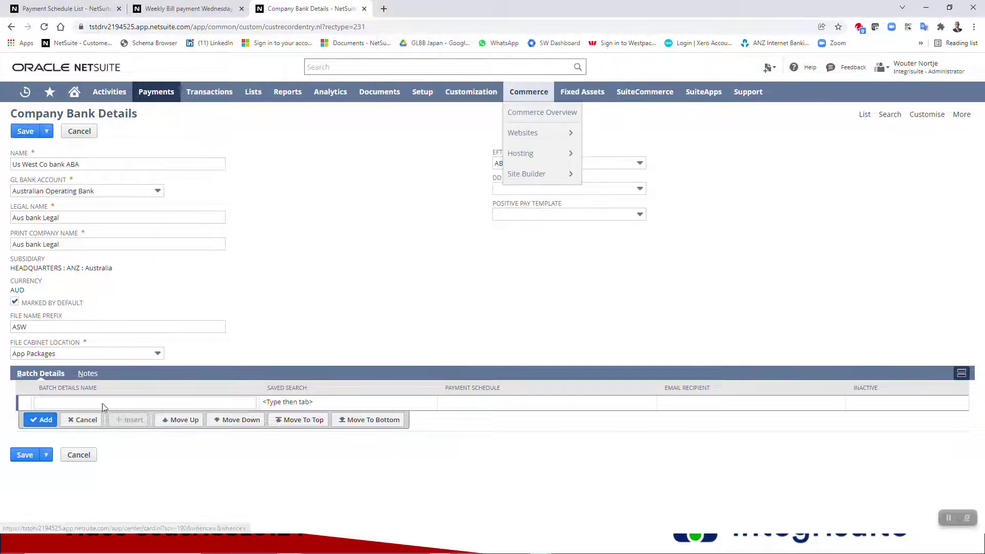
{"action": "left_click", "coordinate": [24, 132]}
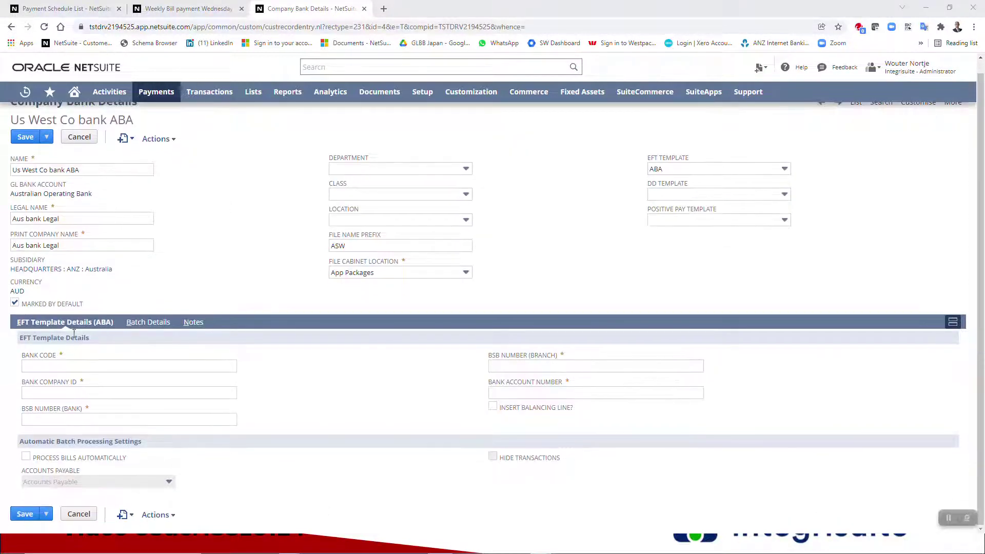
{"action": "left_click", "coordinate": [82, 367]}
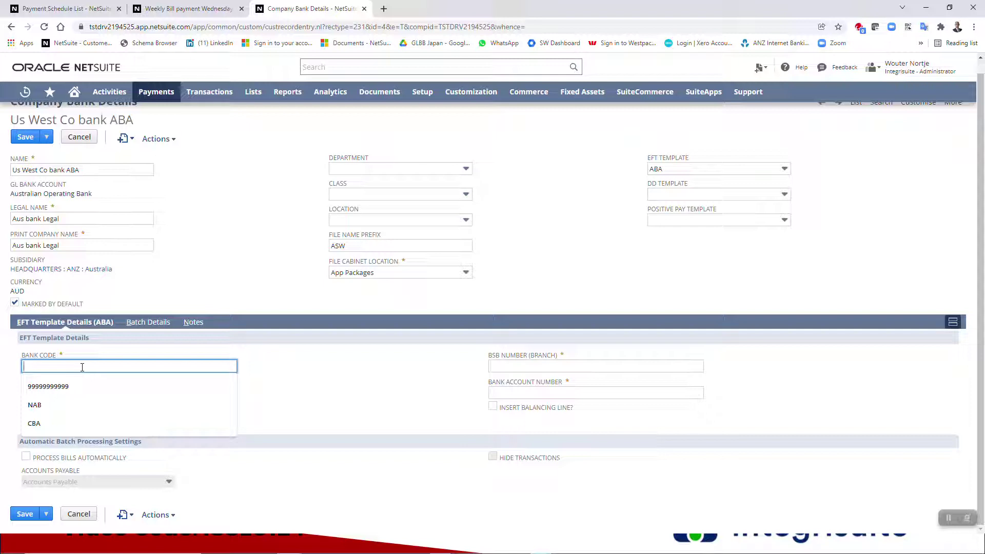
{"action": "type", "text": "NAB"}
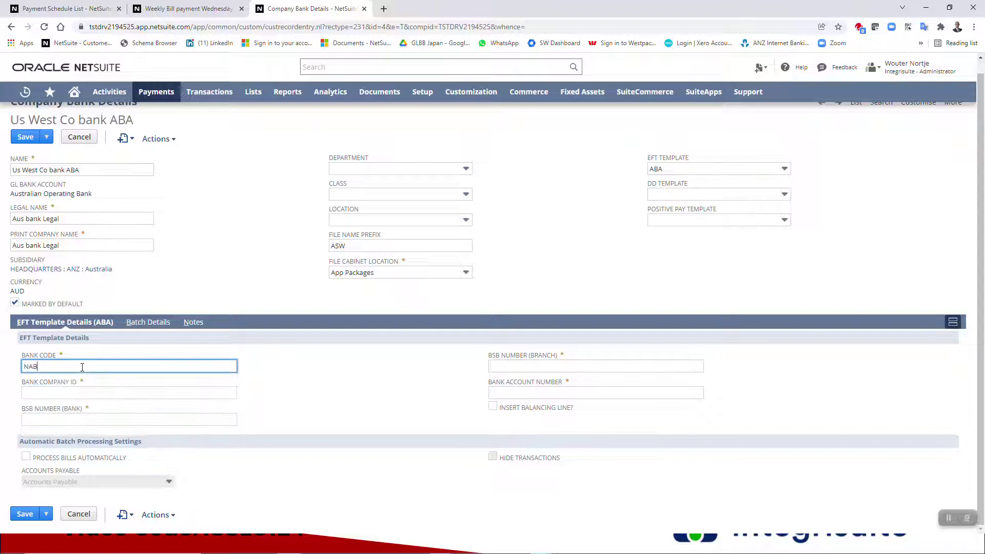
{"action": "key", "text": "Tab"}
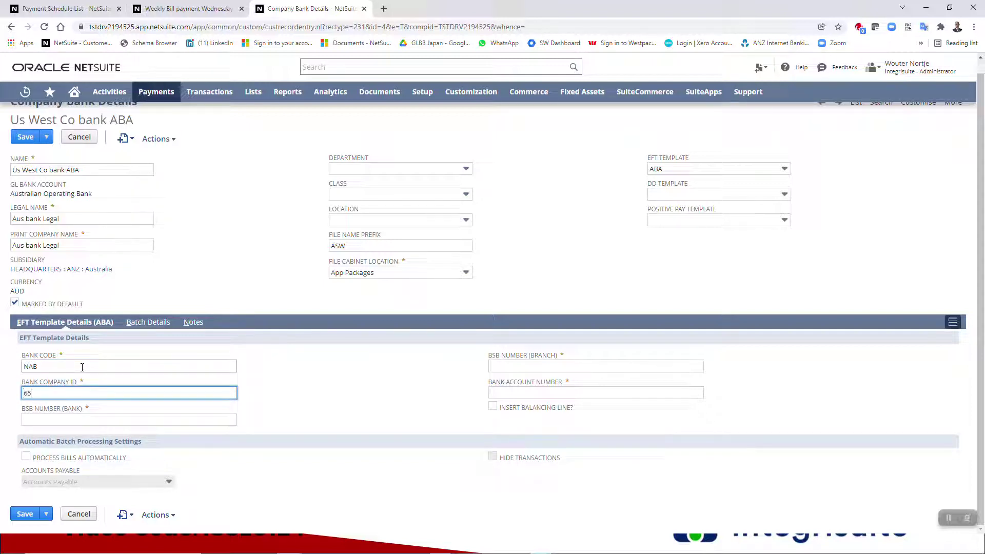
{"action": "key", "text": "Tab"}
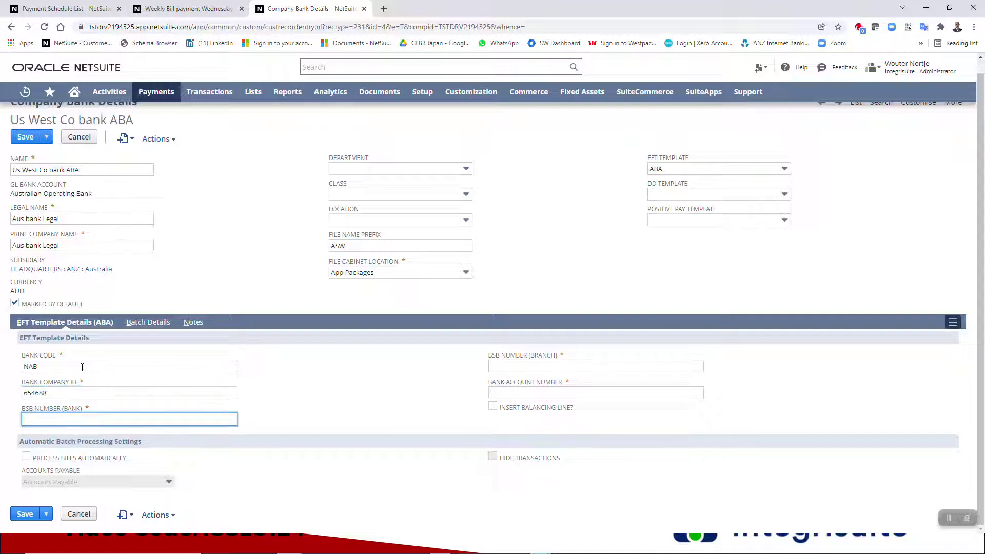
{"action": "type", "text": "058"}
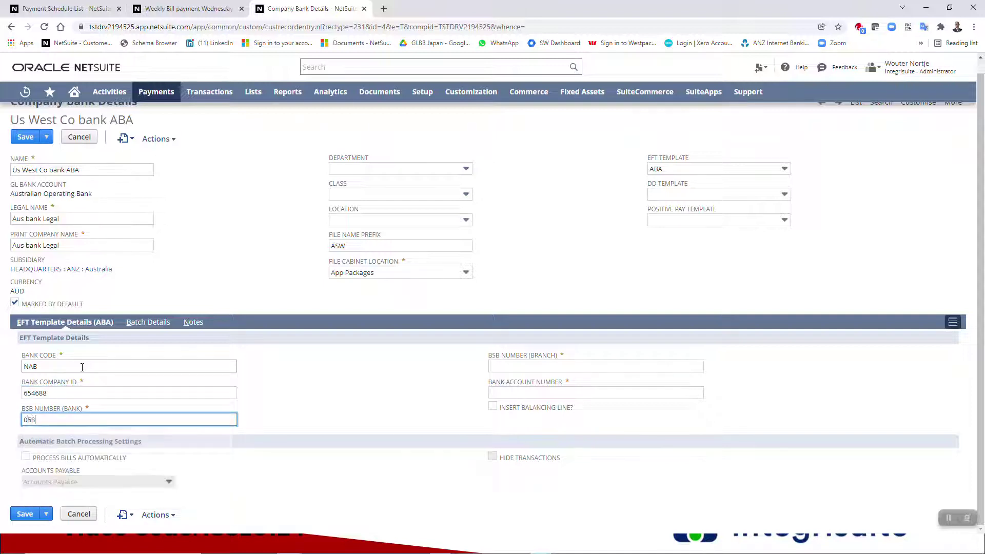
{"action": "key", "text": "Tab"}
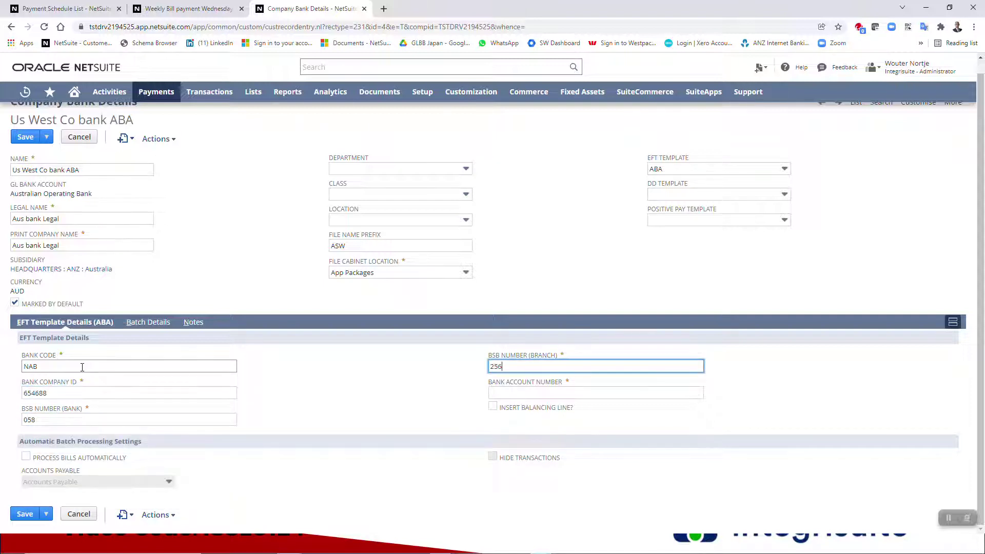
{"action": "key", "text": "Tab"}
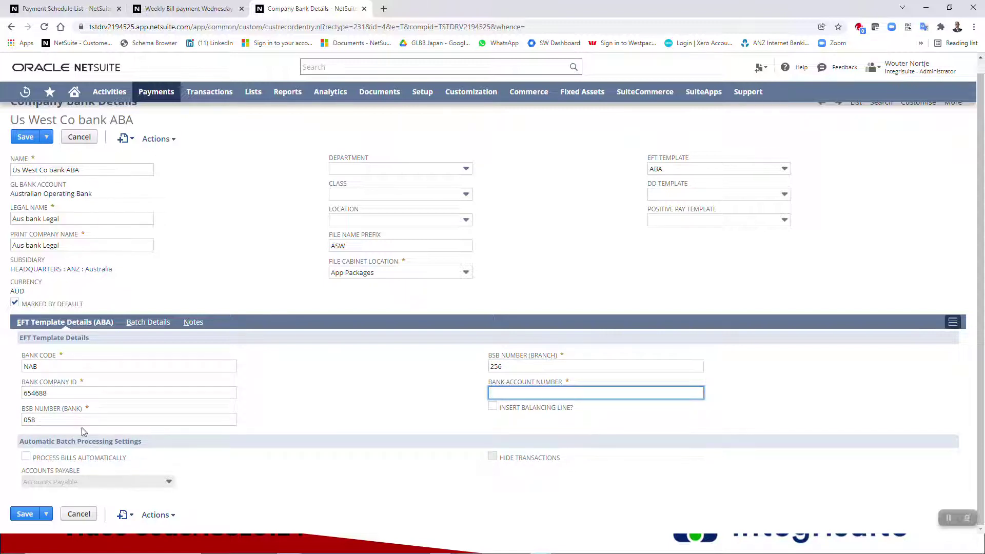
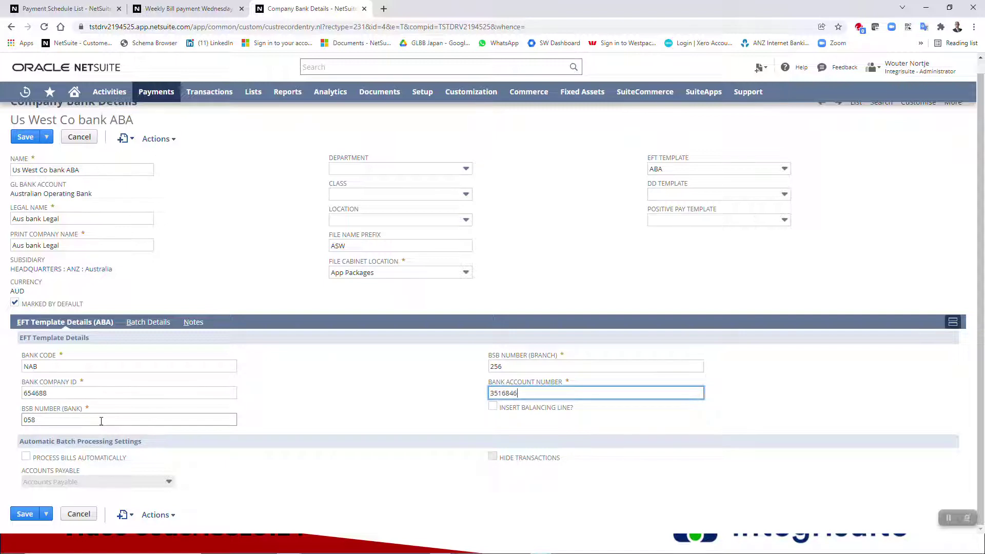
- Enable the balancing line and automatic bill processing, keep Accounts Payable, and try saving
{"action": "left_click", "coordinate": [493, 407]}
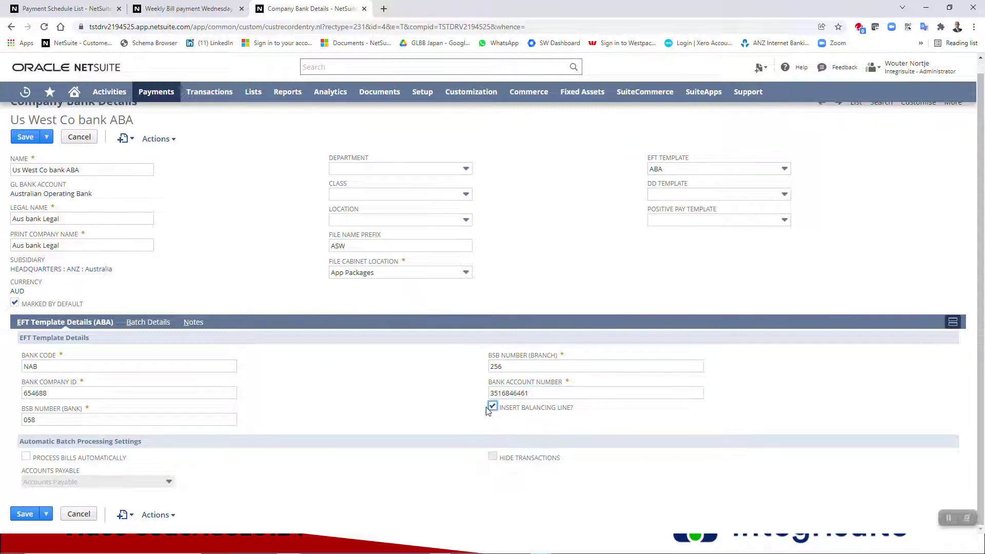
{"action": "left_click", "coordinate": [25, 456]}
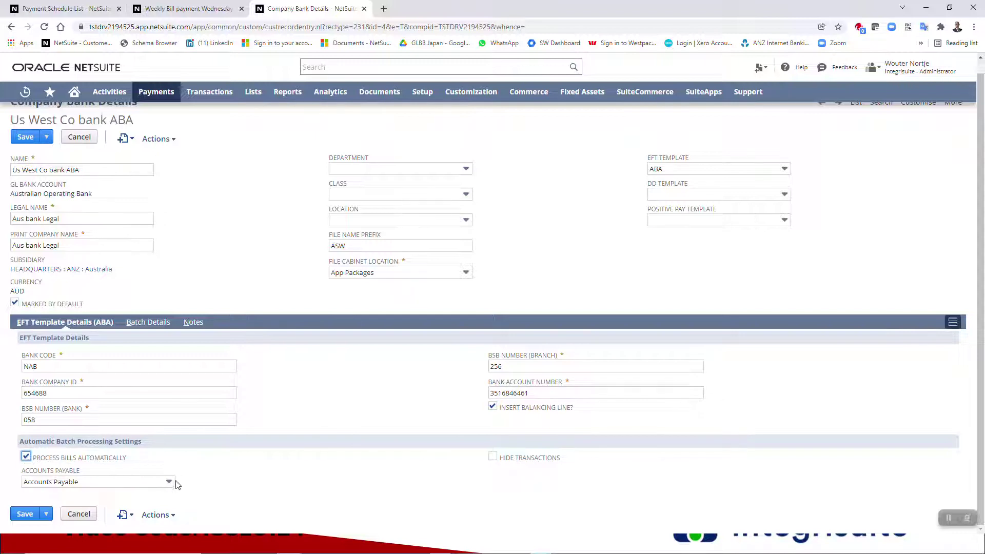
{"action": "left_click", "coordinate": [169, 482]}
{"action": "left_click", "coordinate": [104, 497]}
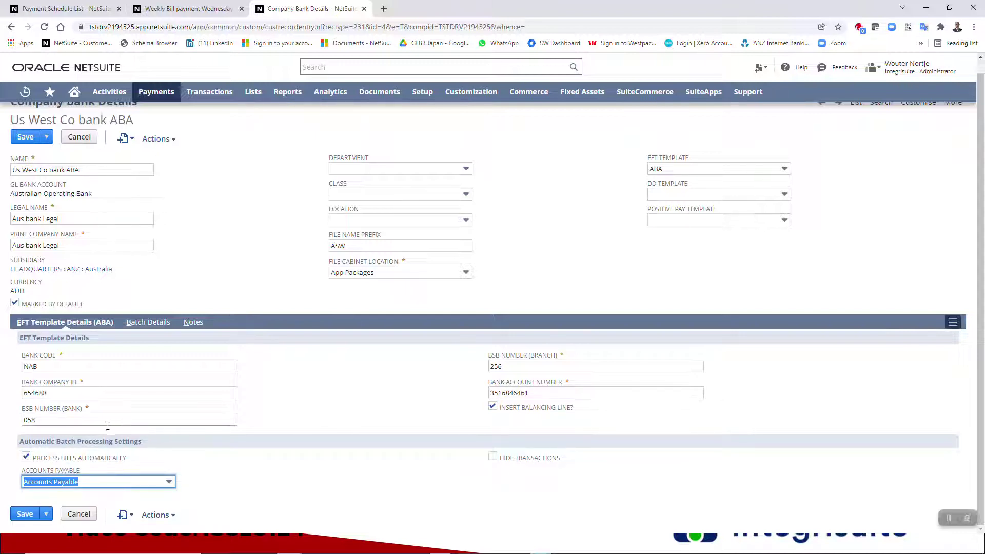
{"action": "left_click", "coordinate": [18, 516]}
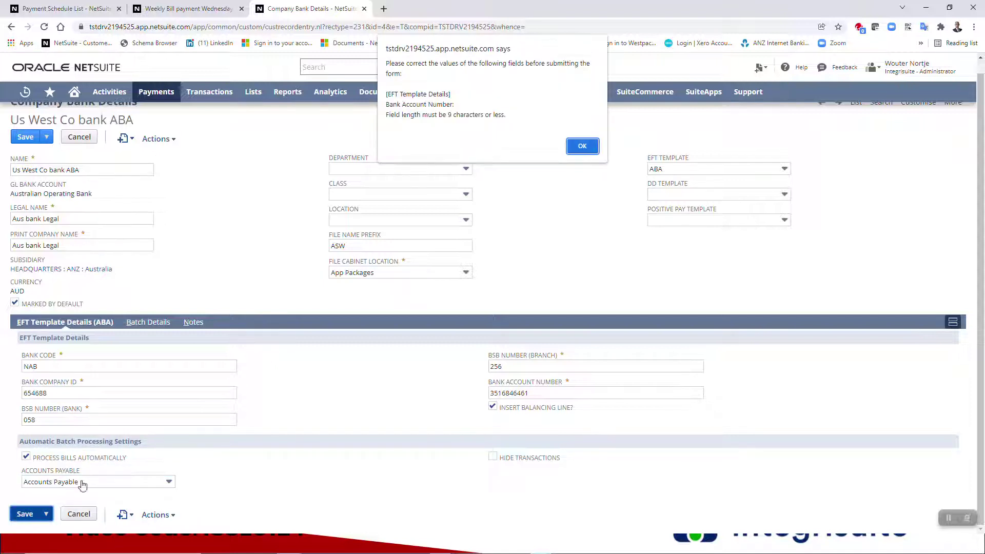
{"action": "left_click", "coordinate": [582, 146]}
{"action": "left_click", "coordinate": [542, 394]}
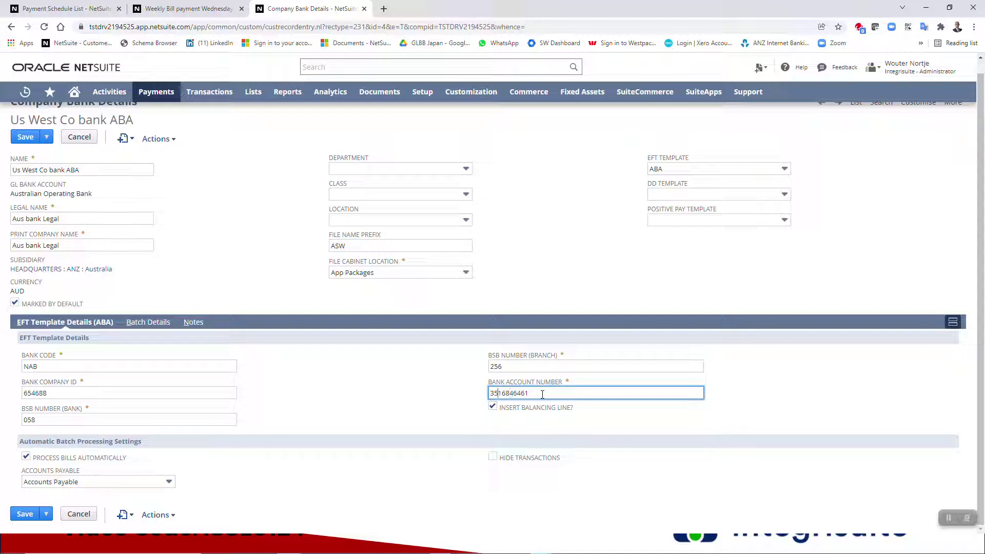
{"action": "key", "text": "BackSpace"}
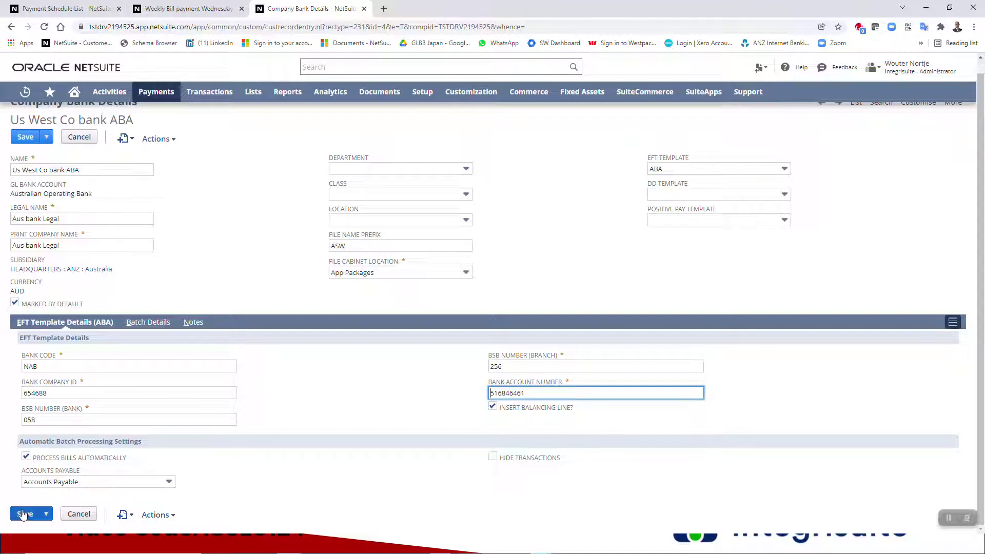
{"action": "left_click", "coordinate": [20, 515]}
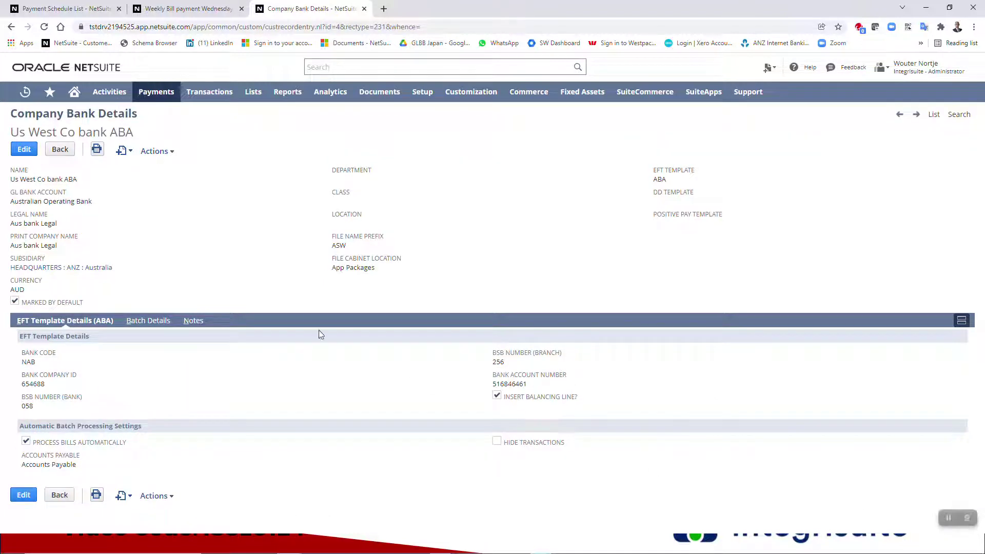
- Show the record's Batch Details and put the bank details record back into edit mode
{"action": "mouse_move", "coordinate": [122, 153]}
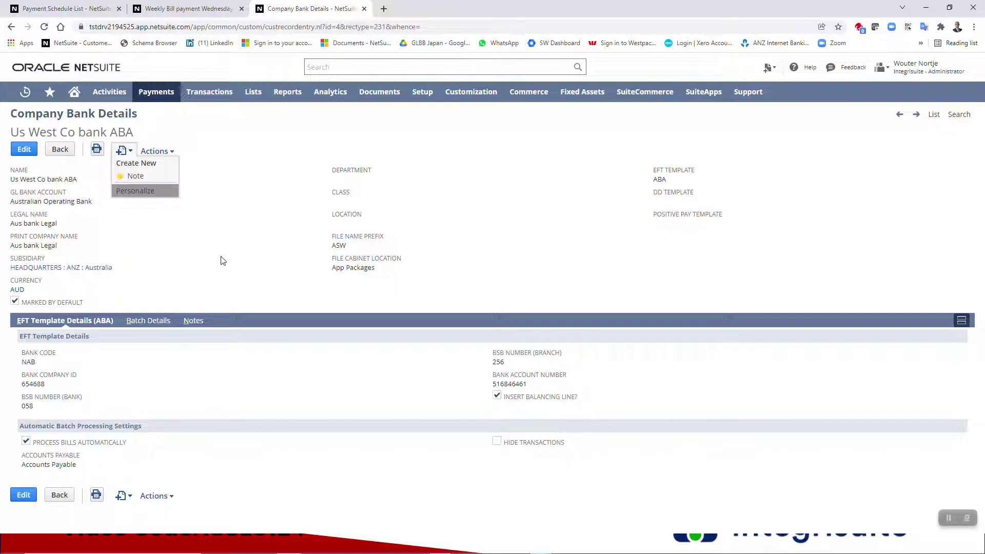
{"action": "left_click", "coordinate": [148, 321]}
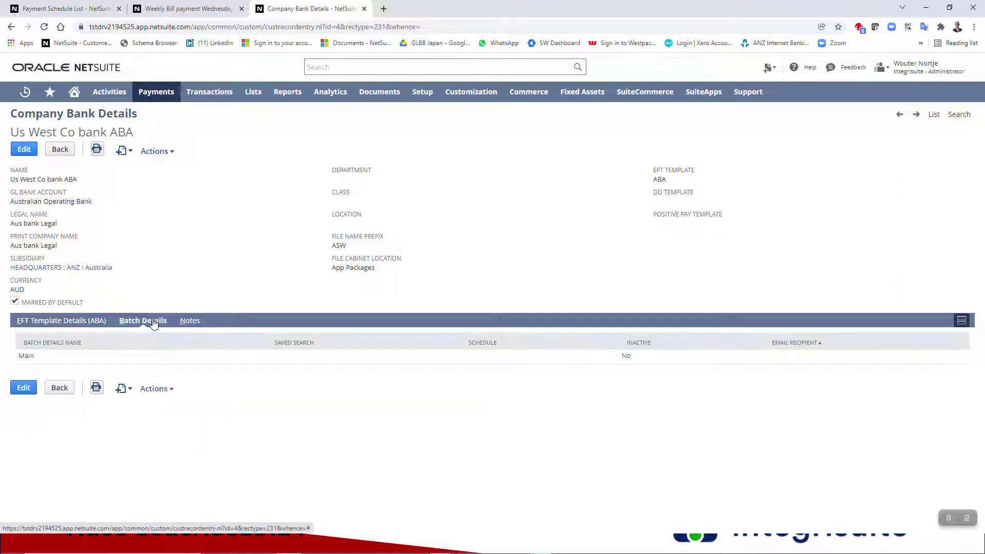
{"action": "left_click", "coordinate": [25, 151]}
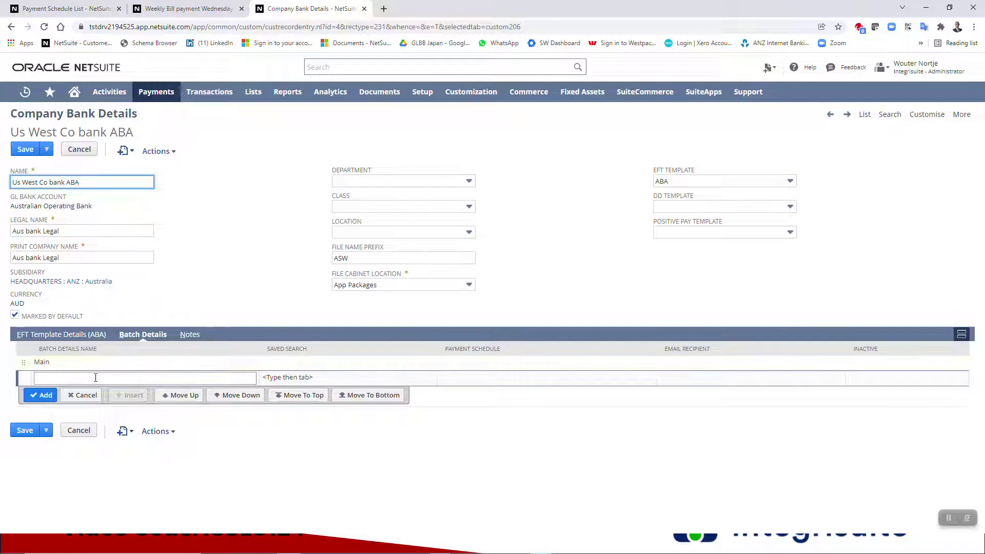
- Add batch line 'US West Weekly bact' with saved search 'week', then view Weekly Bill payment results
{"action": "left_click", "coordinate": [95, 377]}
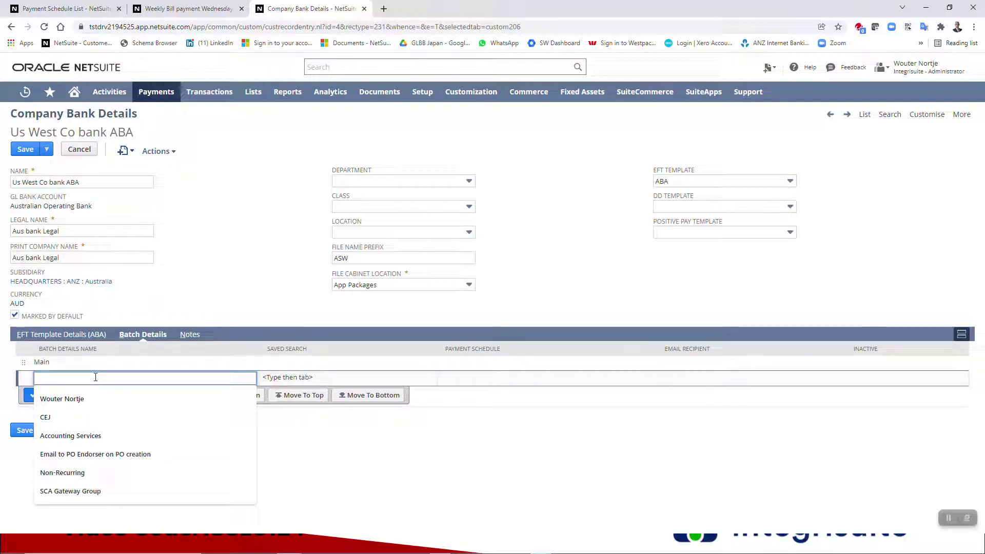
{"action": "type", "text": "US"}
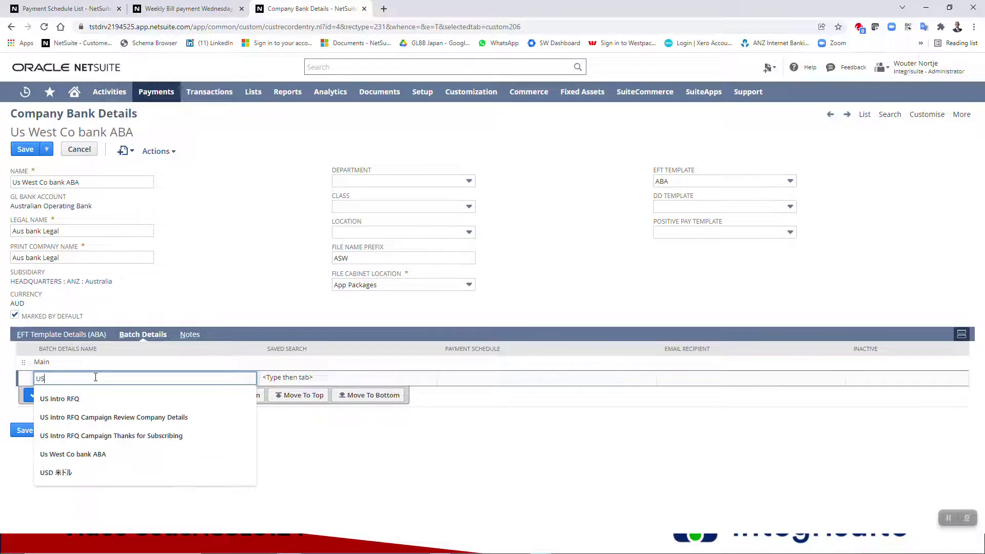
{"action": "type", "text": " WeWeekly bac"}
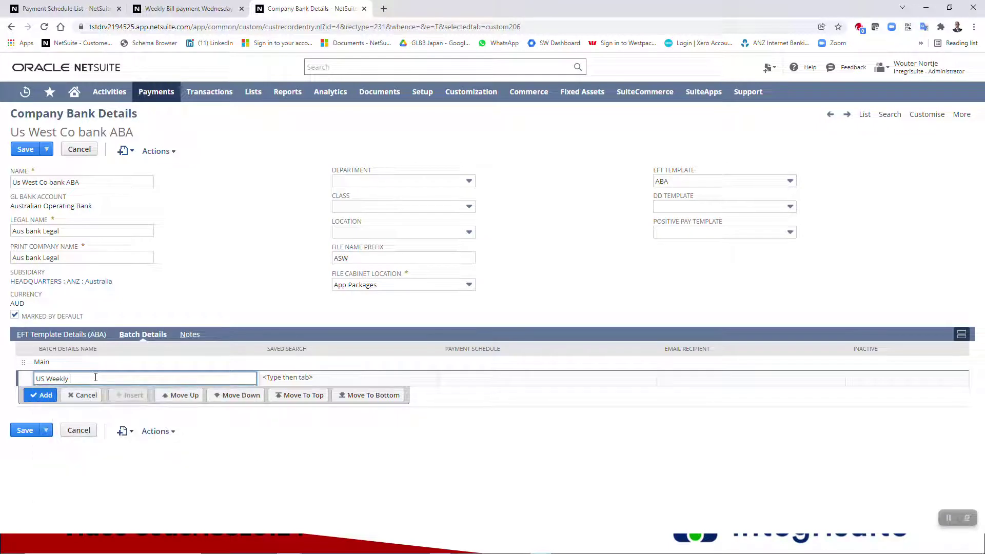
{"action": "type", "text": "t"}
{"action": "key", "text": "ctrl+Left"}
{"action": "key", "text": "ctrl+Left"}
{"action": "type", "text": "We st"}
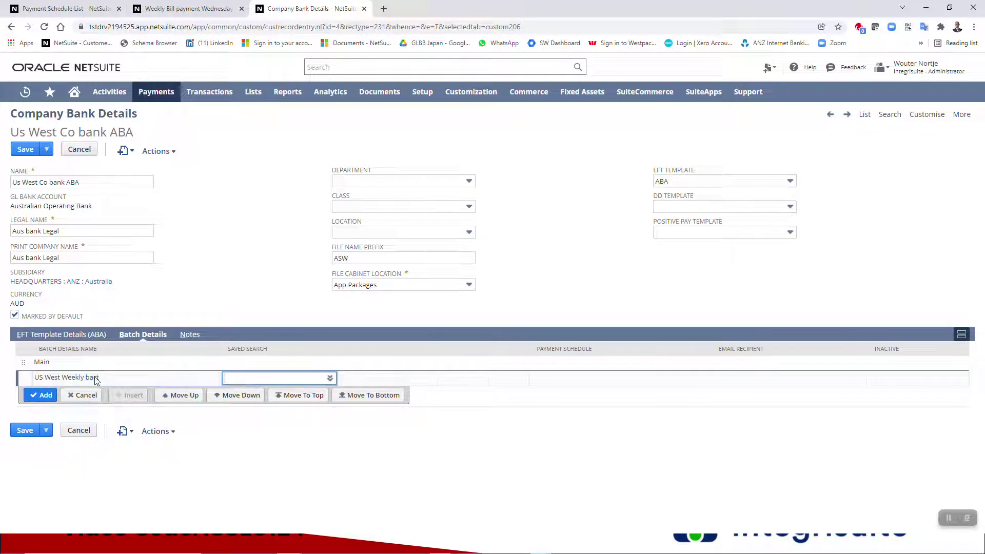
{"action": "key", "text": "Tab"}
{"action": "type", "text": "week"}
{"action": "left_click", "coordinate": [190, 4]}
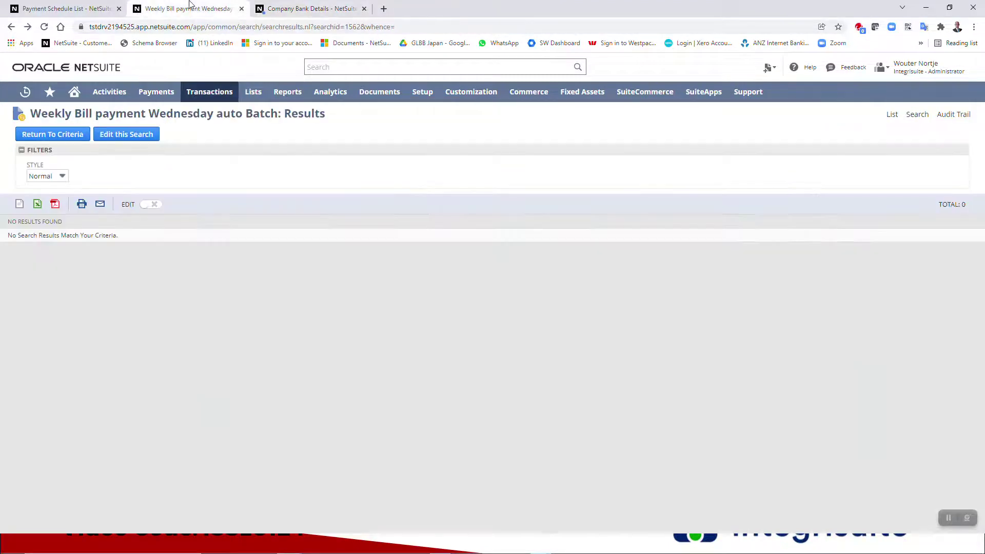
- Complete the saved search as 'weekly', dismiss both No Match alerts, and find the Electronic Bank Payments bundle
{"action": "left_click", "coordinate": [311, 9]}
{"action": "left_click", "coordinate": [583, 84]}
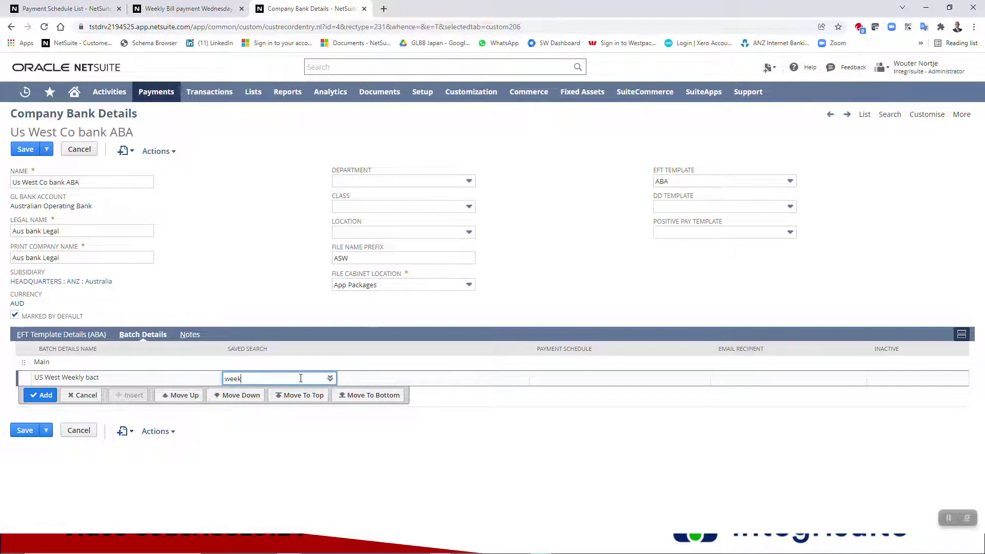
{"action": "type", "text": "ly"}
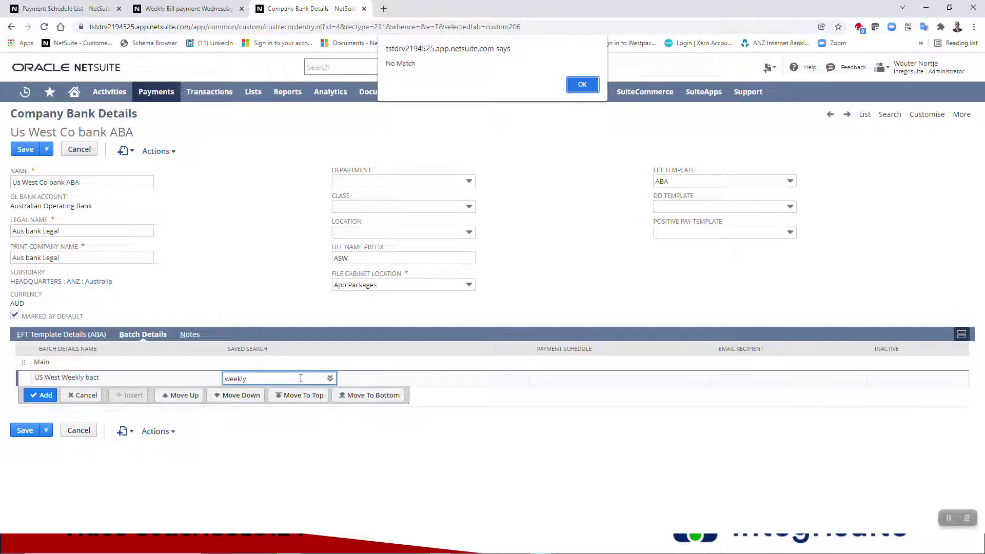
{"action": "left_click", "coordinate": [582, 85]}
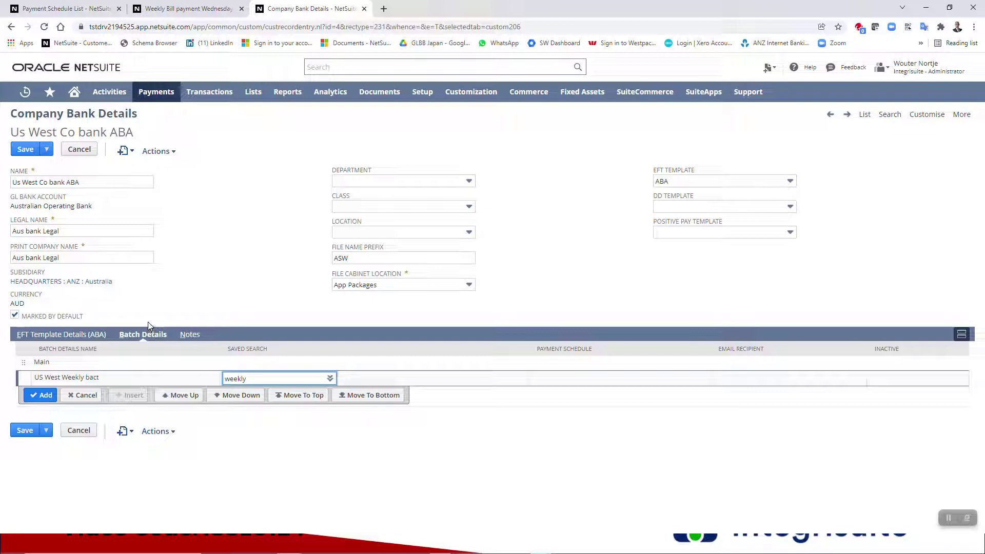
{"action": "left_click", "coordinate": [949, 519]}
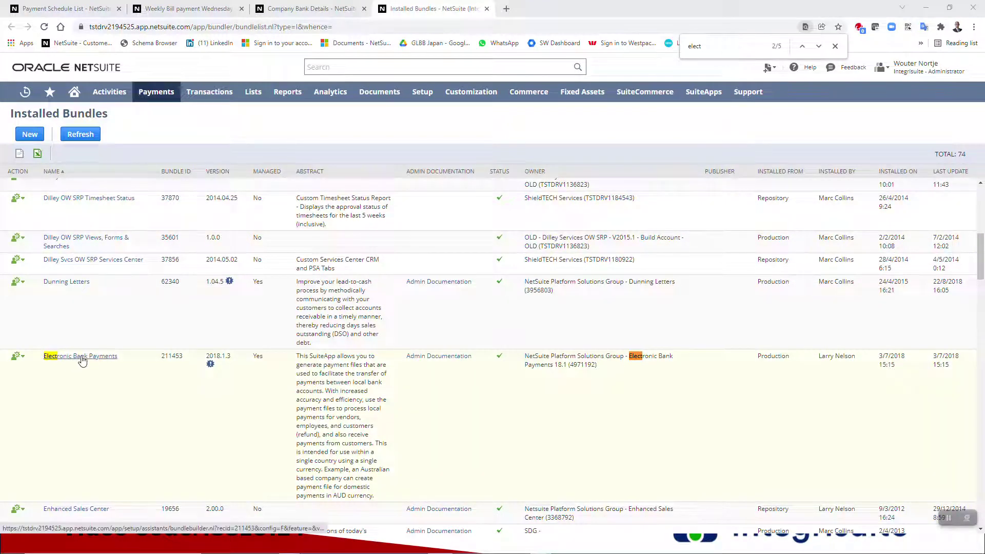
- Return to the 'Us West Co bank ABA' Company Bank Details record
{"action": "left_click", "coordinate": [301, 8]}
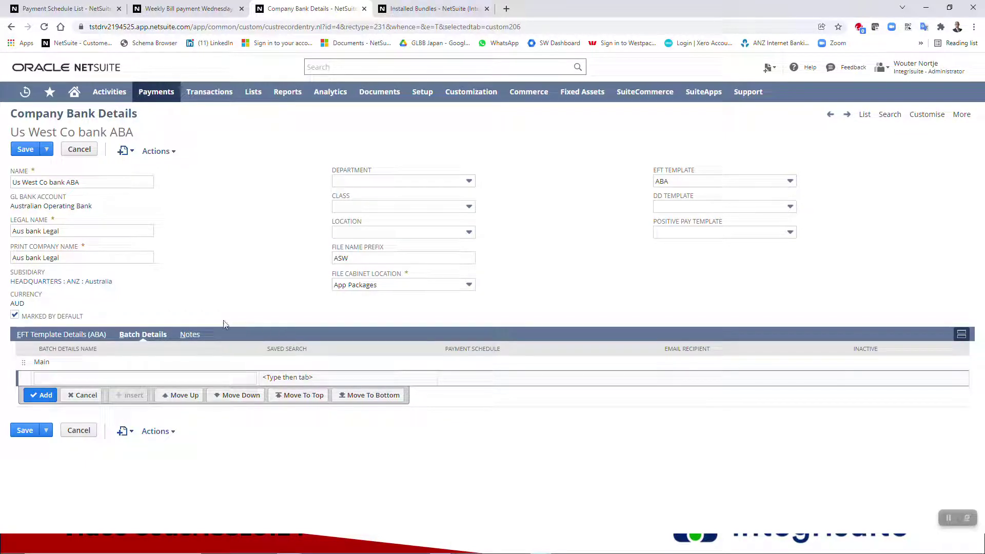
- Cancel the unsaved batch edits, check that only the Main batch line remains, then go Home
{"action": "left_click", "coordinate": [80, 150]}
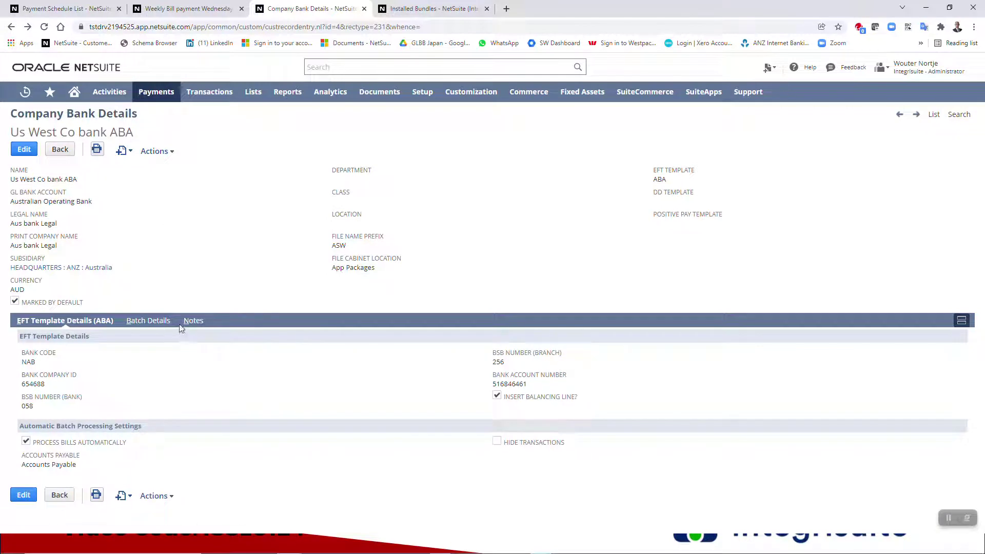
{"action": "left_click", "coordinate": [148, 322]}
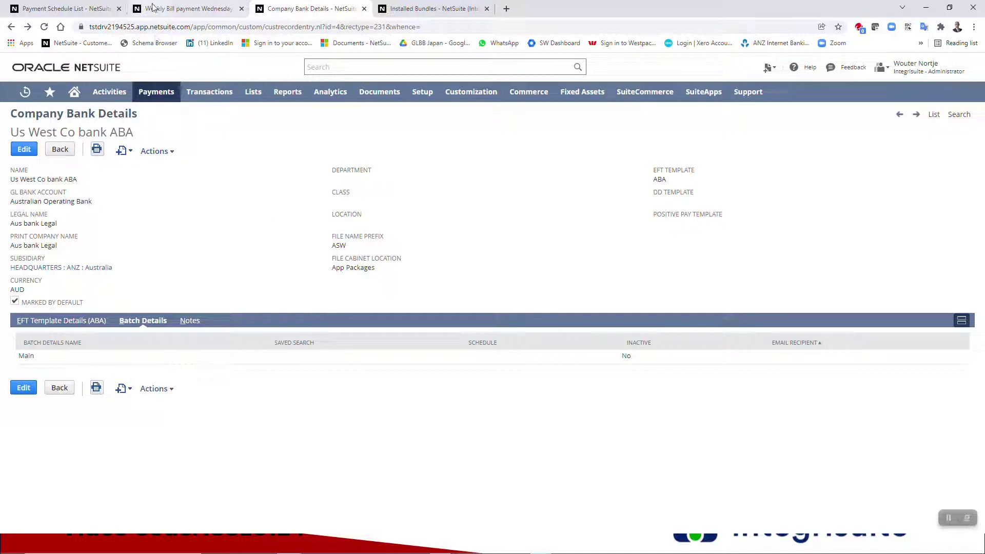
{"action": "left_click", "coordinate": [75, 91]}
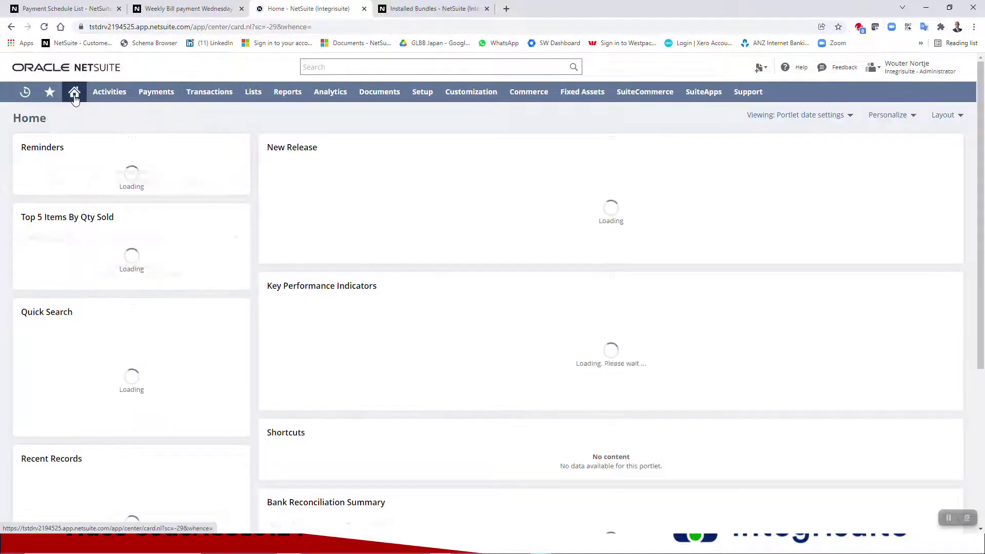
- Add a custom portlet with Payment Batch Processing Portlet as its source to the Home dashboard
{"action": "left_click", "coordinate": [888, 115]}
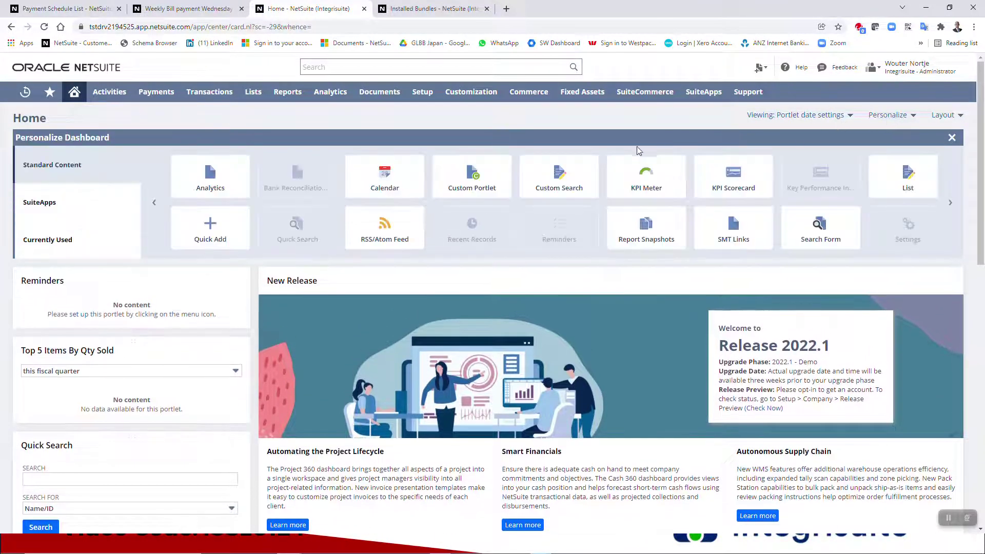
{"action": "left_click", "coordinate": [475, 180]}
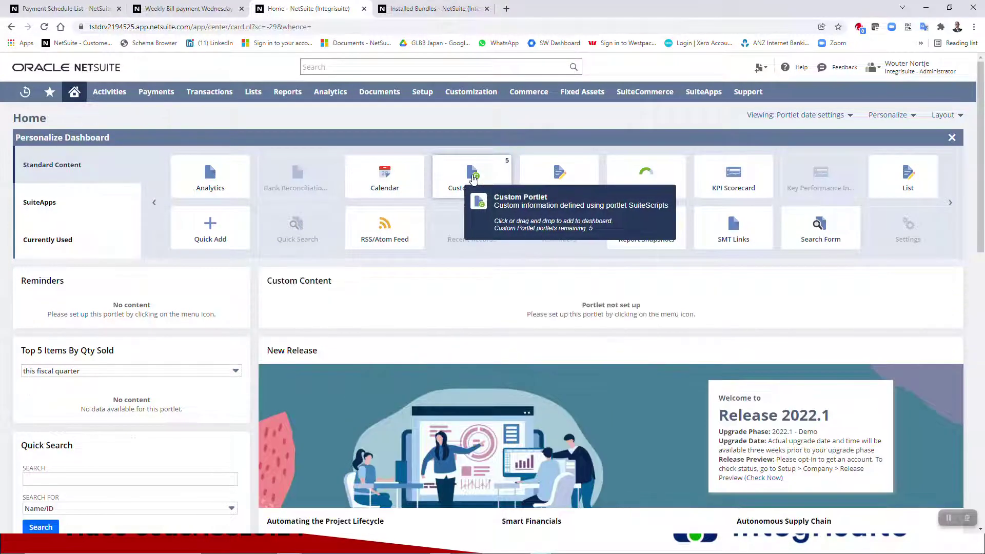
{"action": "left_click", "coordinate": [949, 281]}
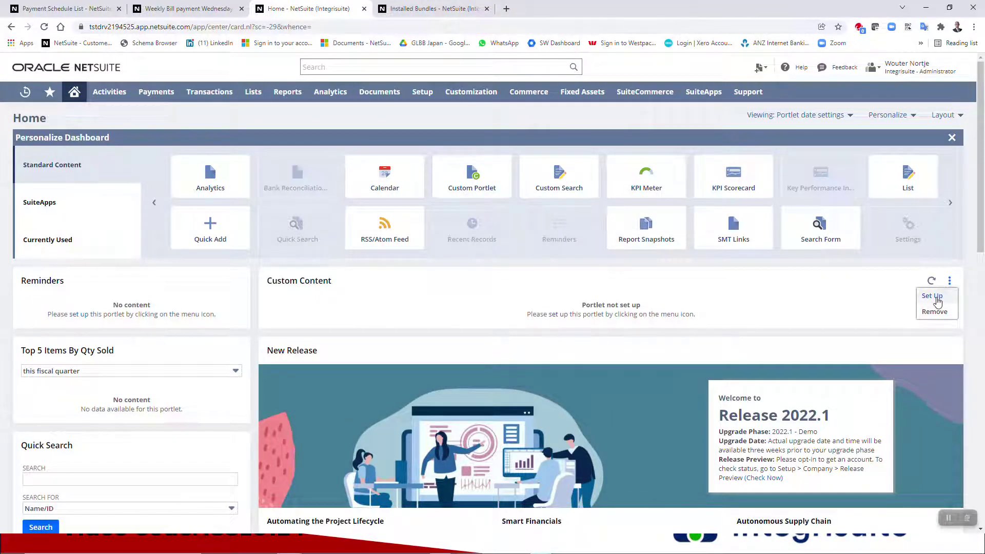
{"action": "left_click", "coordinate": [936, 298]}
{"action": "left_click", "coordinate": [508, 287]}
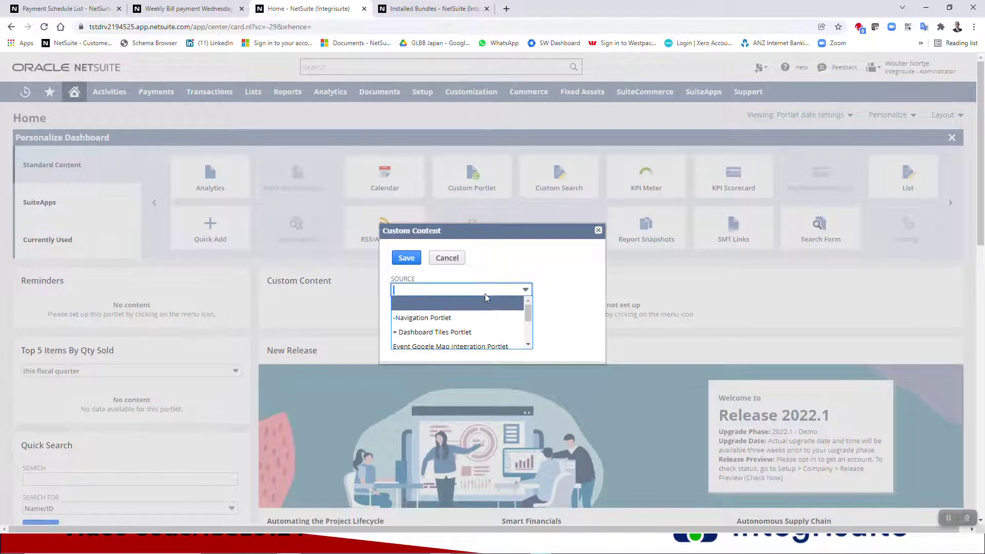
{"action": "scroll", "coordinate": [485, 293], "scroll_direction": "down", "scroll_amount": 2}
{"action": "scroll", "coordinate": [490, 244], "scroll_direction": "down", "scroll_amount": 5}
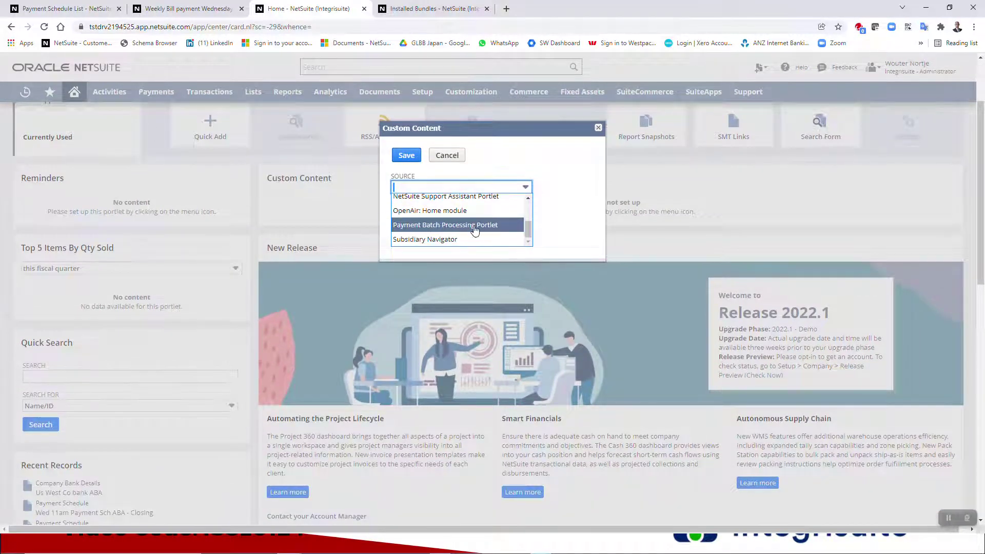
{"action": "left_click", "coordinate": [475, 228]}
{"action": "left_click", "coordinate": [407, 155]}
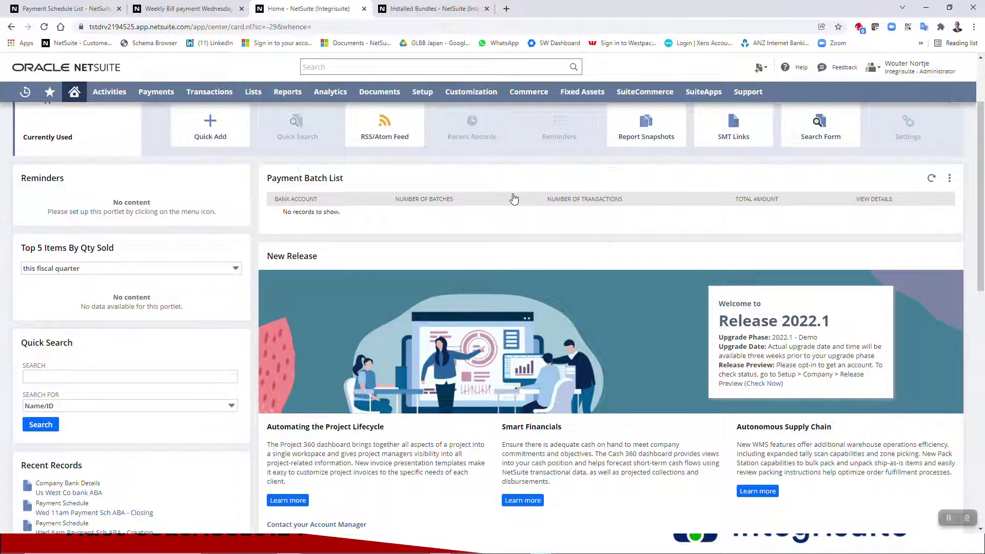
{"action": "scroll", "coordinate": [514, 199], "scroll_direction": "up", "scroll_amount": 2}
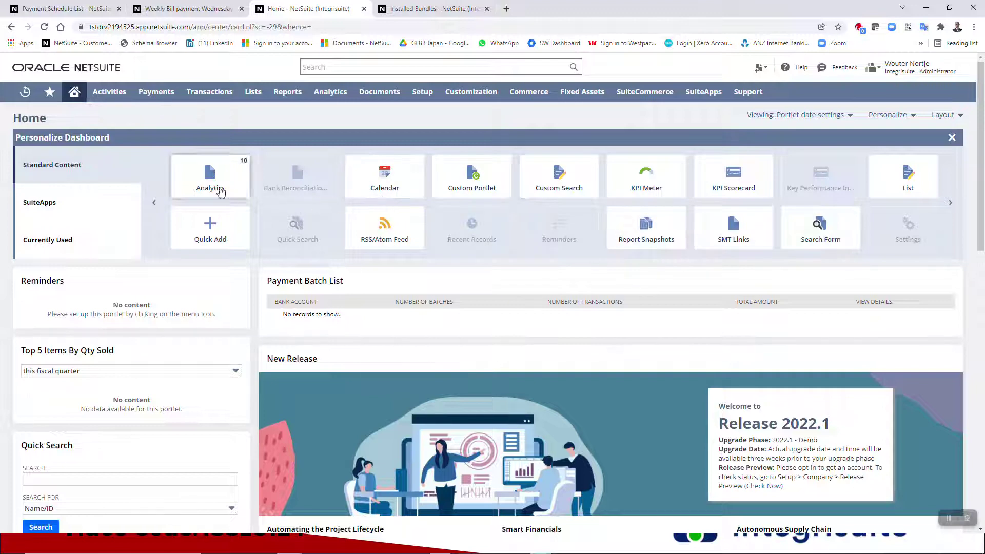
{"action": "left_click", "coordinate": [952, 138]}
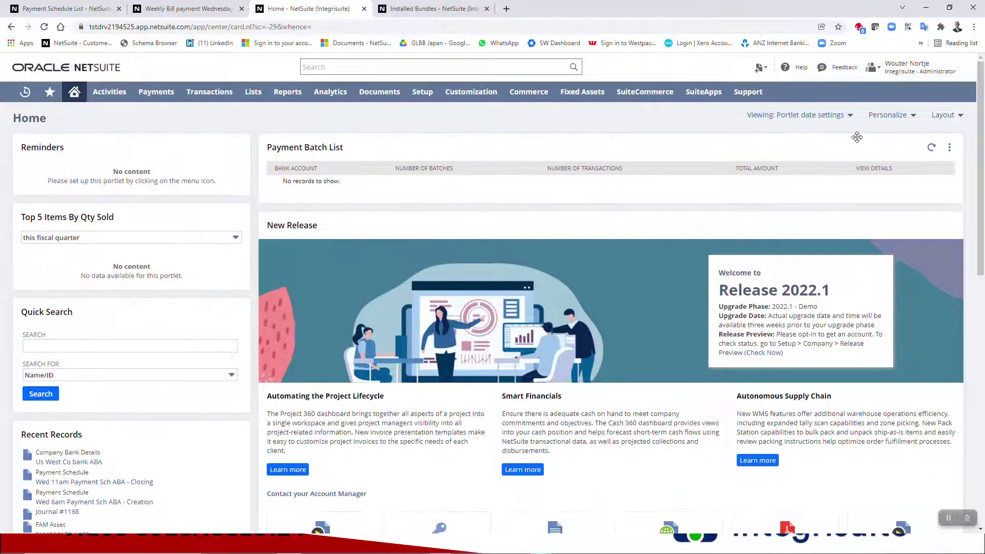